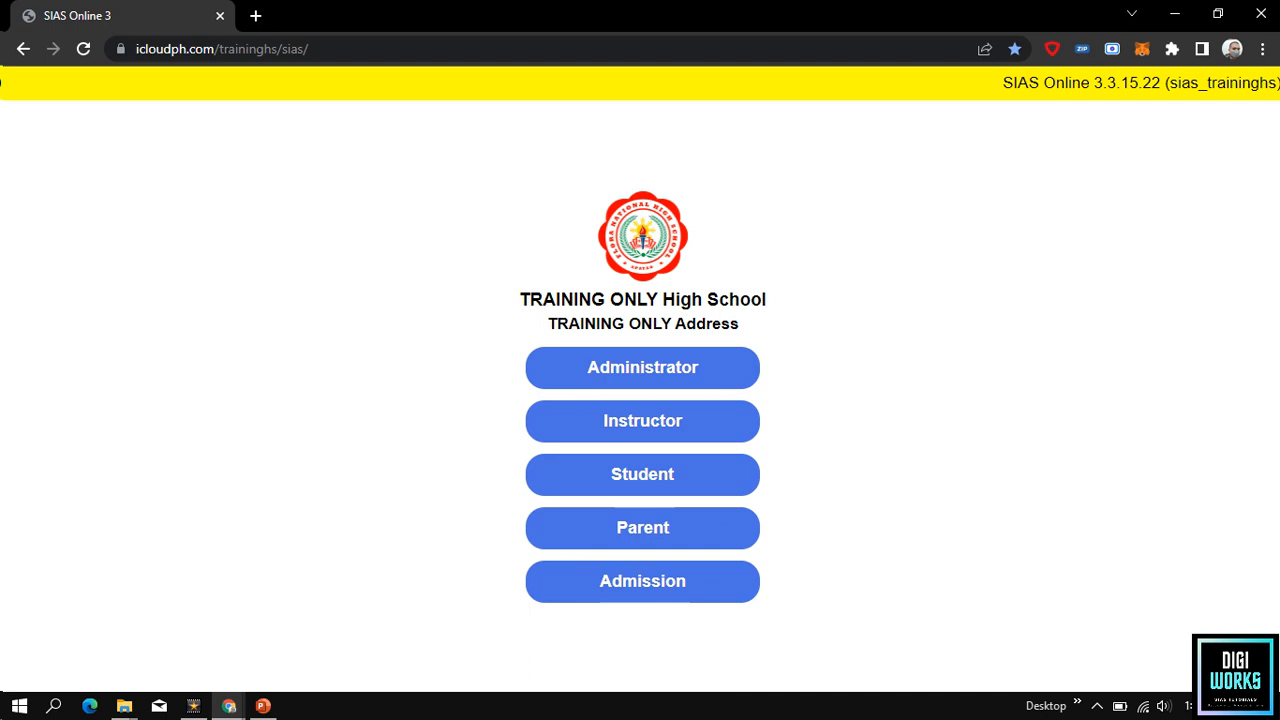
Log in as Administrator by entering the user ID and the account password.
click(600, 370)
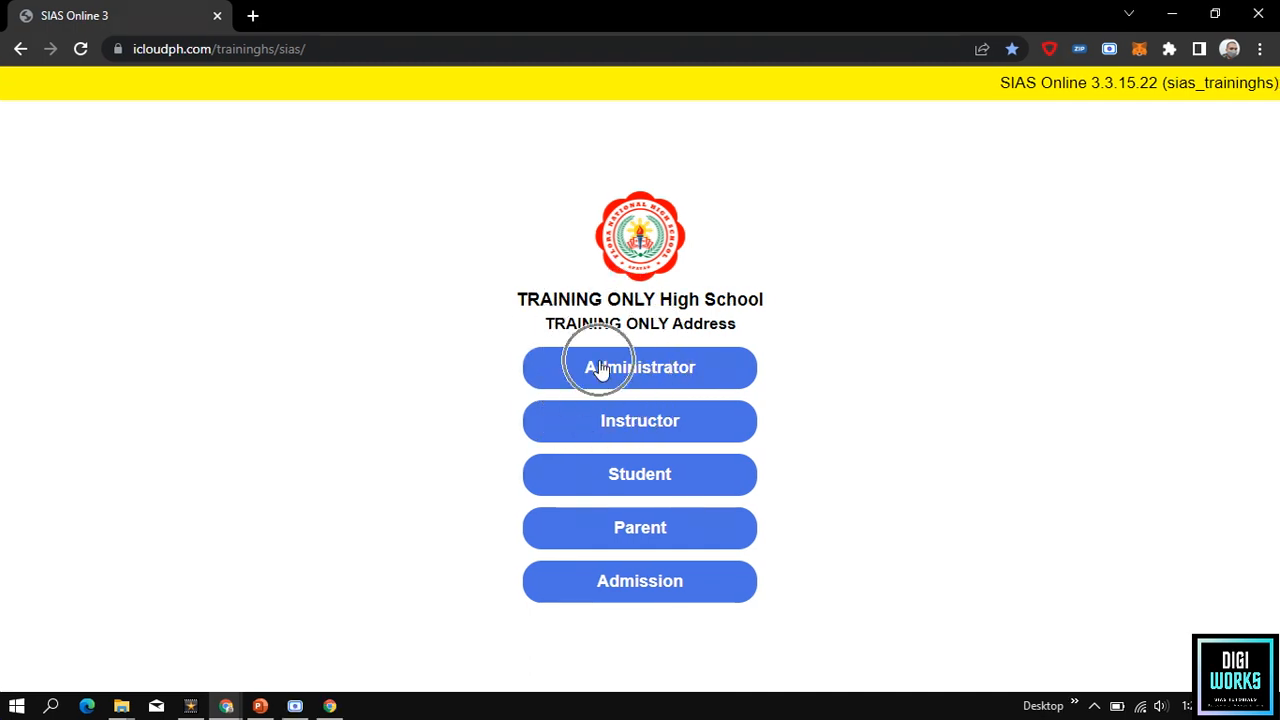
click(577, 436)
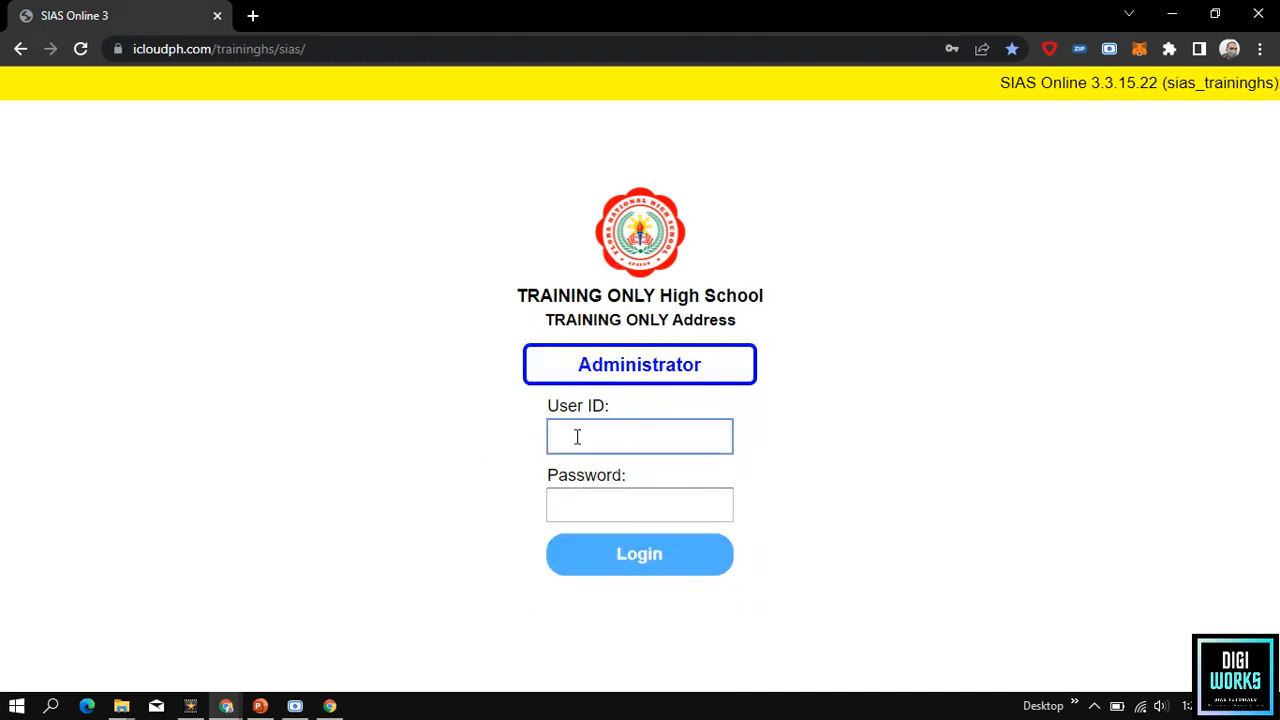
text(••••)
key(Tab)
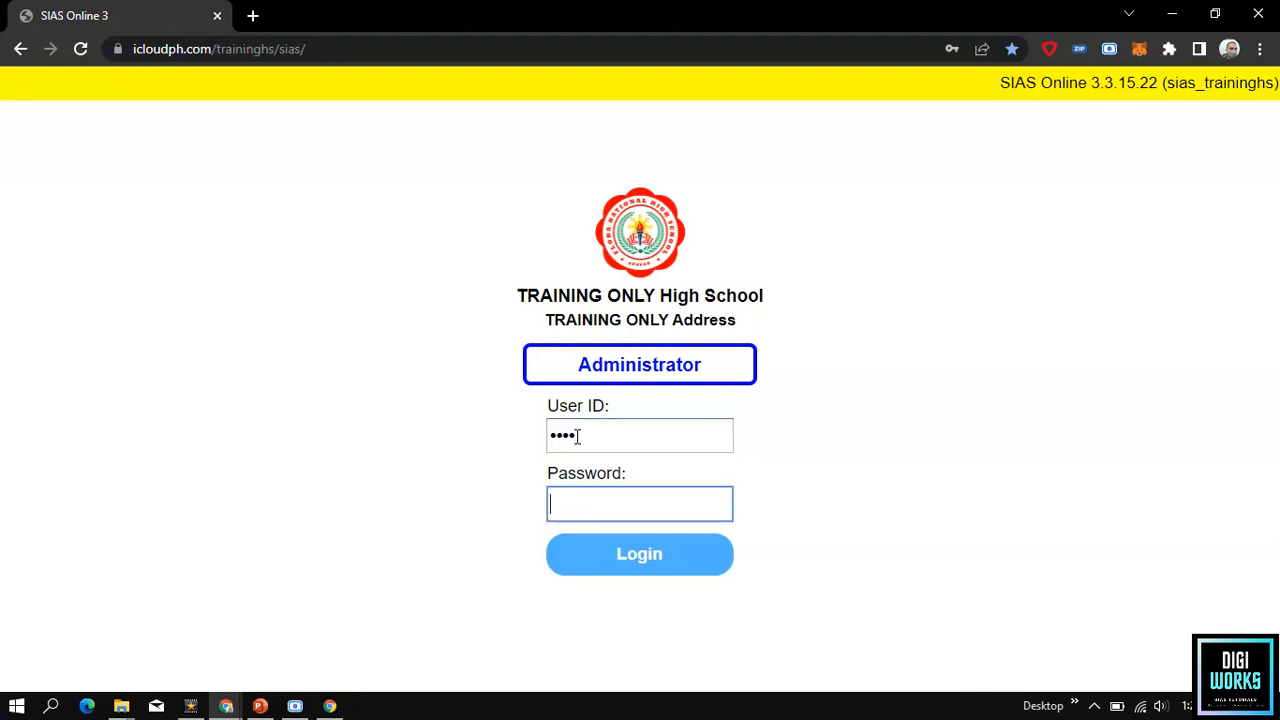
click(578, 495)
text(•••••••••)
click(597, 575)
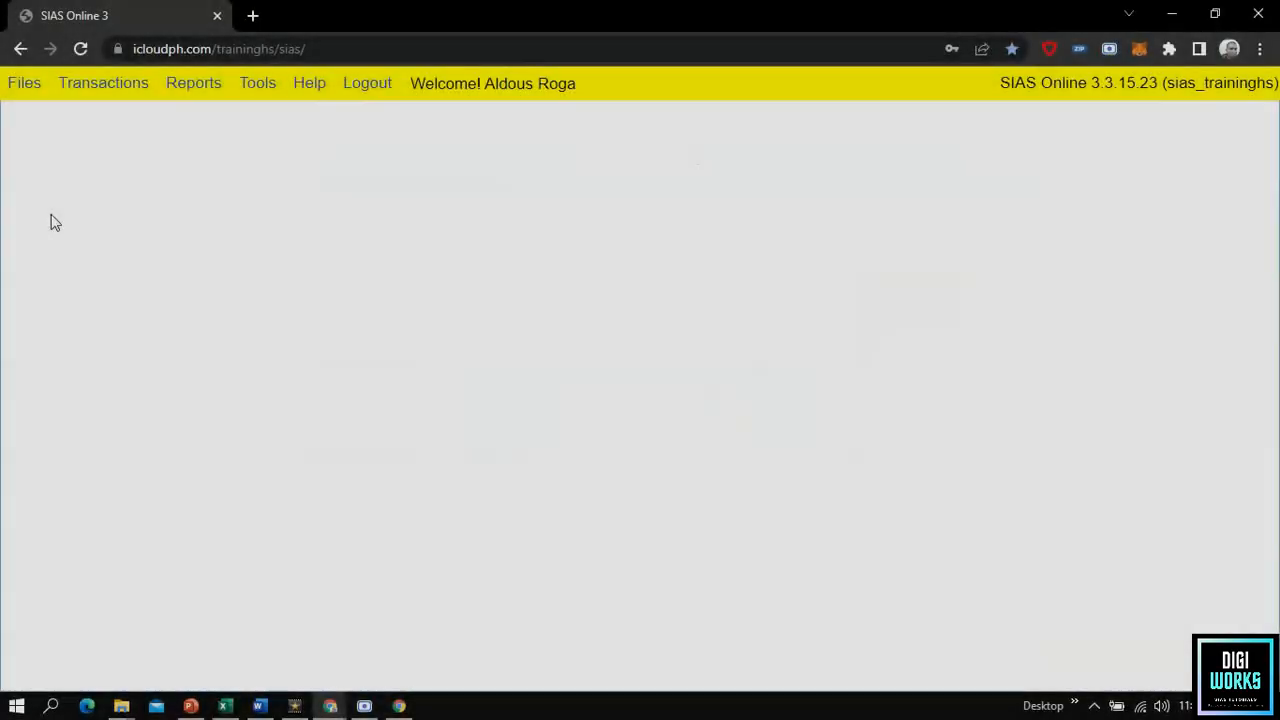
Open the Subjects form under the file offerings and start a new subject record.
click(51, 219)
click(21, 87)
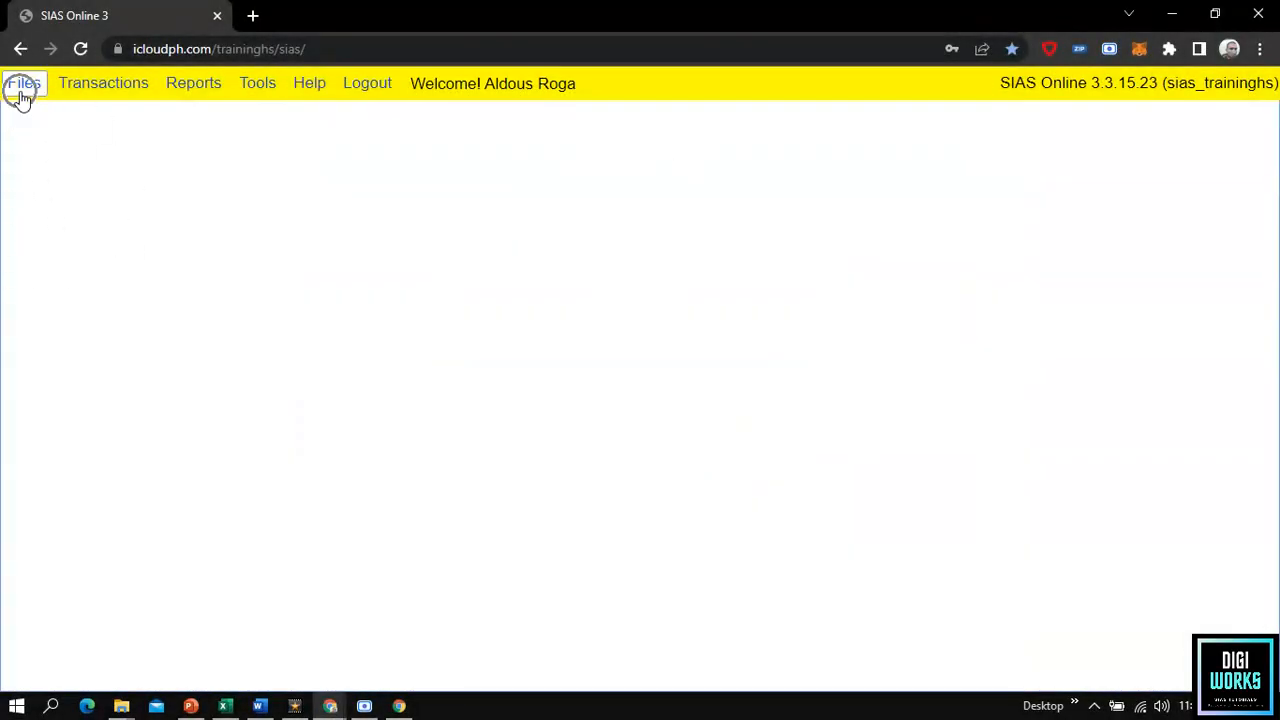
click(42, 141)
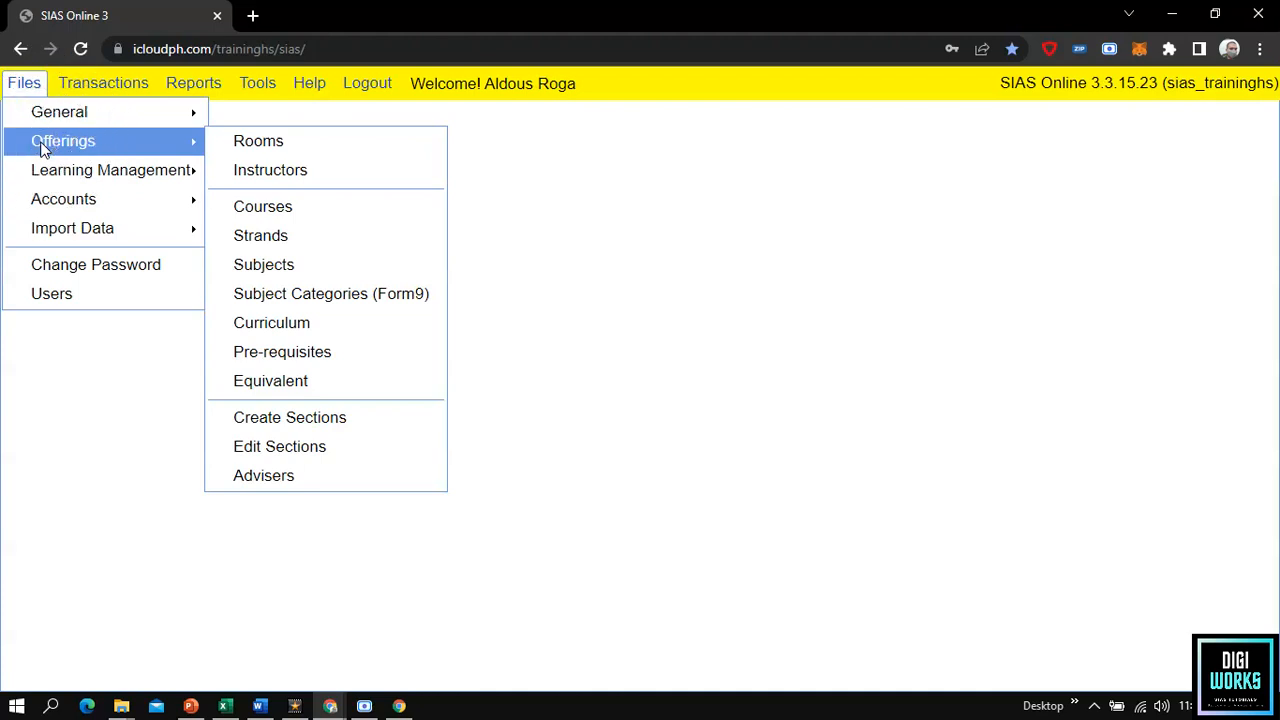
click(256, 266)
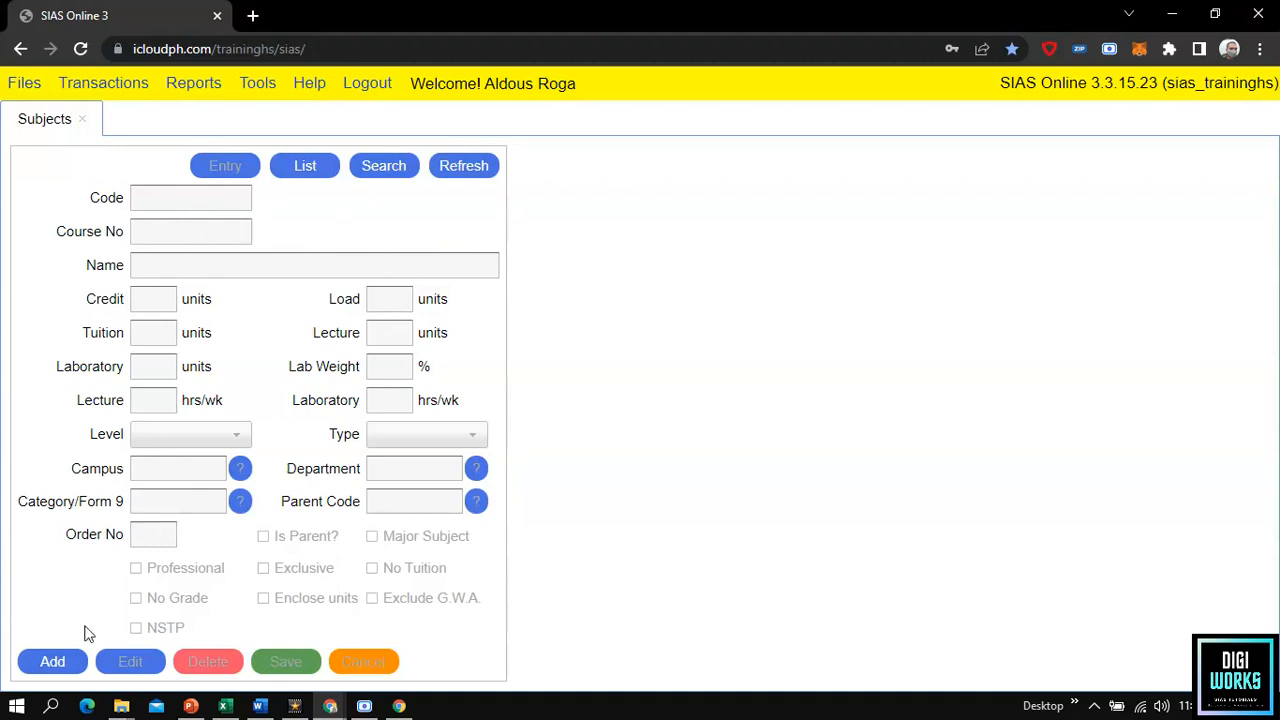
click(73, 665)
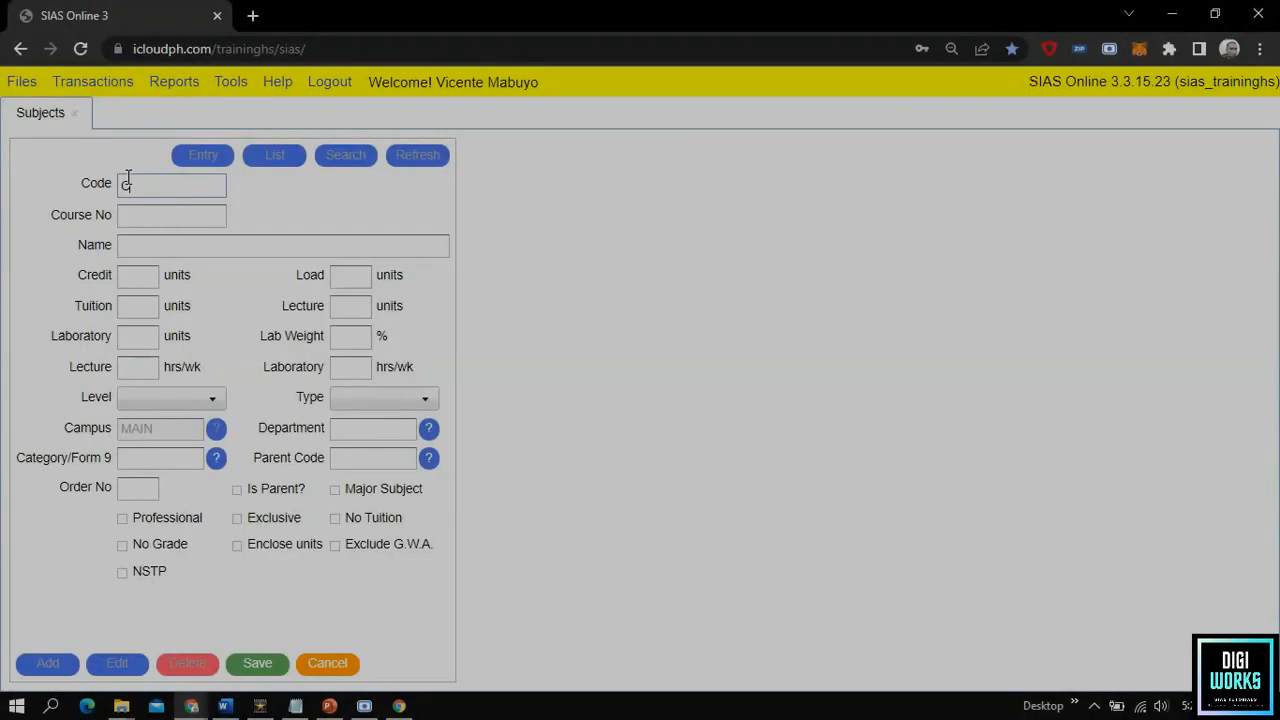
Enter COMPROG1 as the subject's code and course number, and name it COMPUTER PROGRAMMING 1.
text(OM)
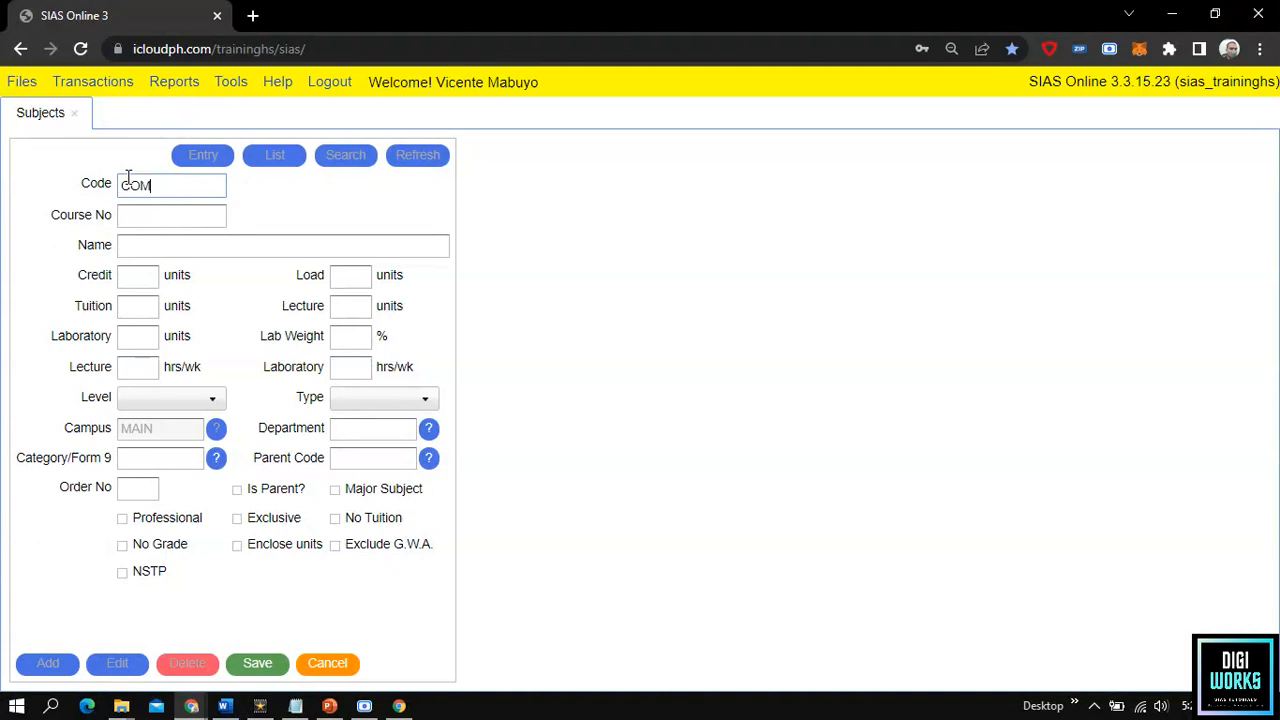
text(PROG1)
key(Tab)
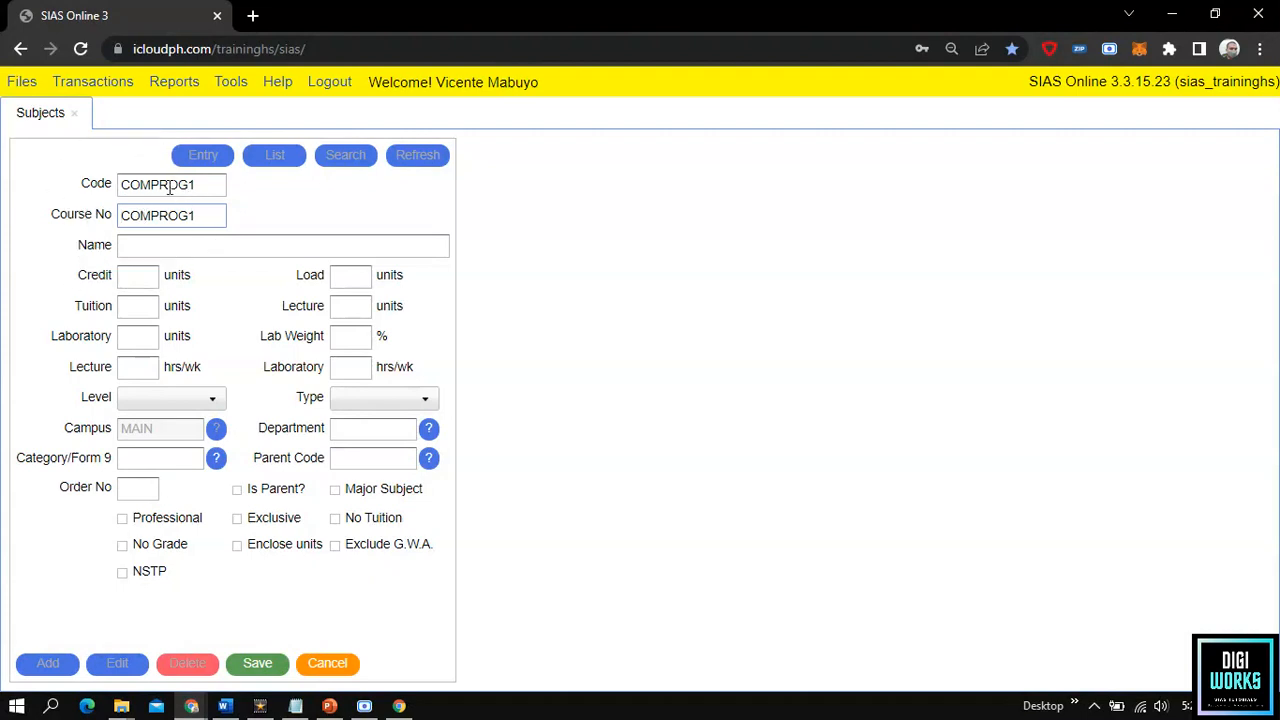
click(160, 215)
click(196, 249)
text(CMO)
key(BackSpace)
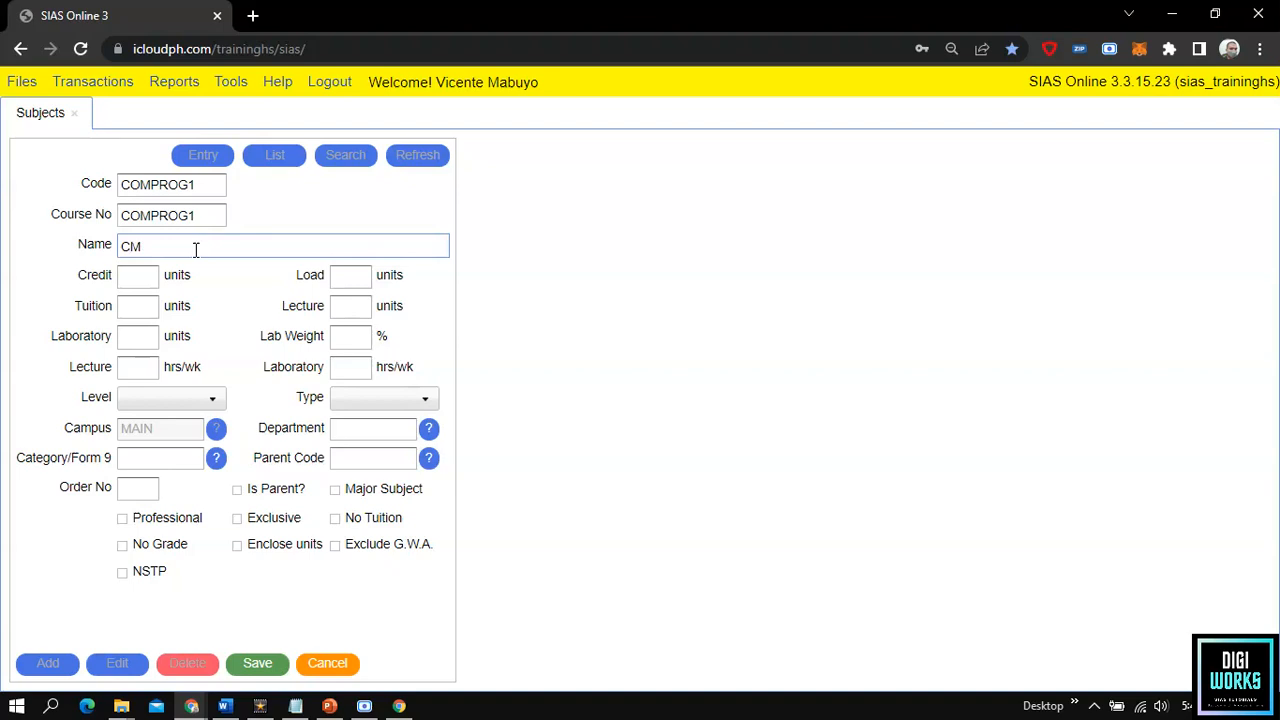
text(OMPUTER PROGRAMMING 1)
key(Tab)
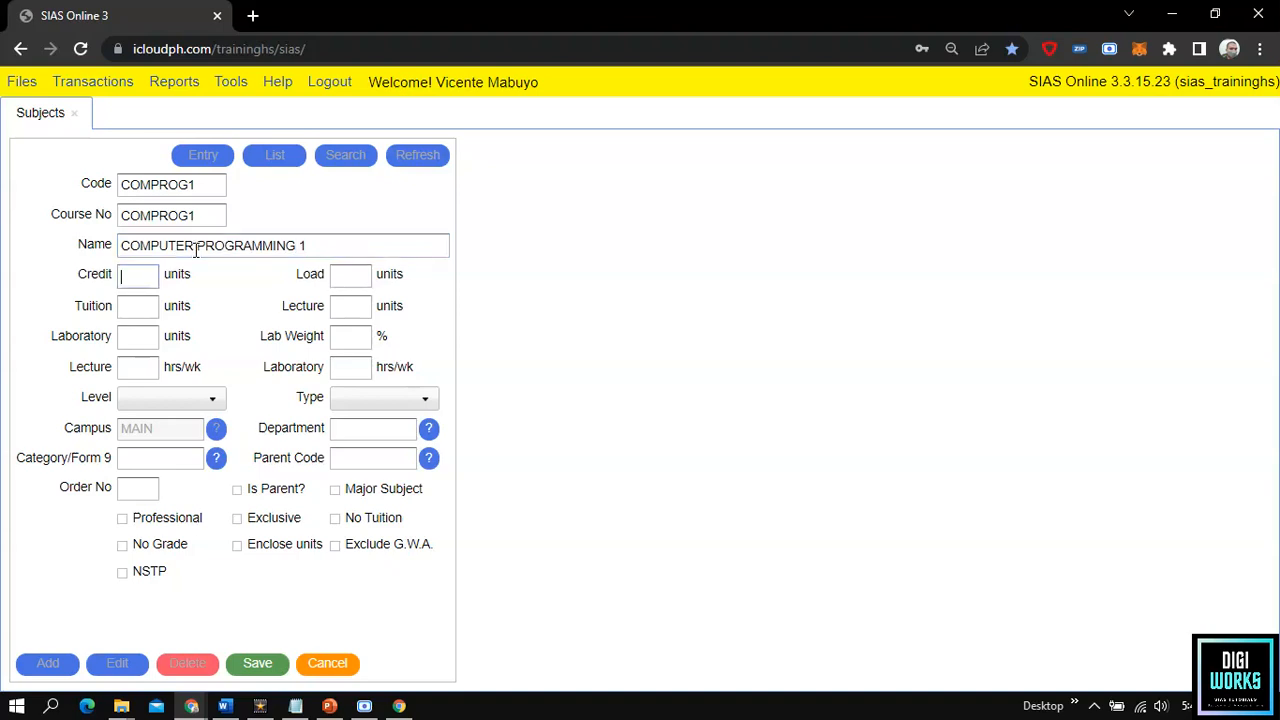
Set credit, load and tuition to 4 units, lecture and laboratory to 3 units, and lab weight to 3%.
text(4)
key(Tab)
text(4)
key(Tab)
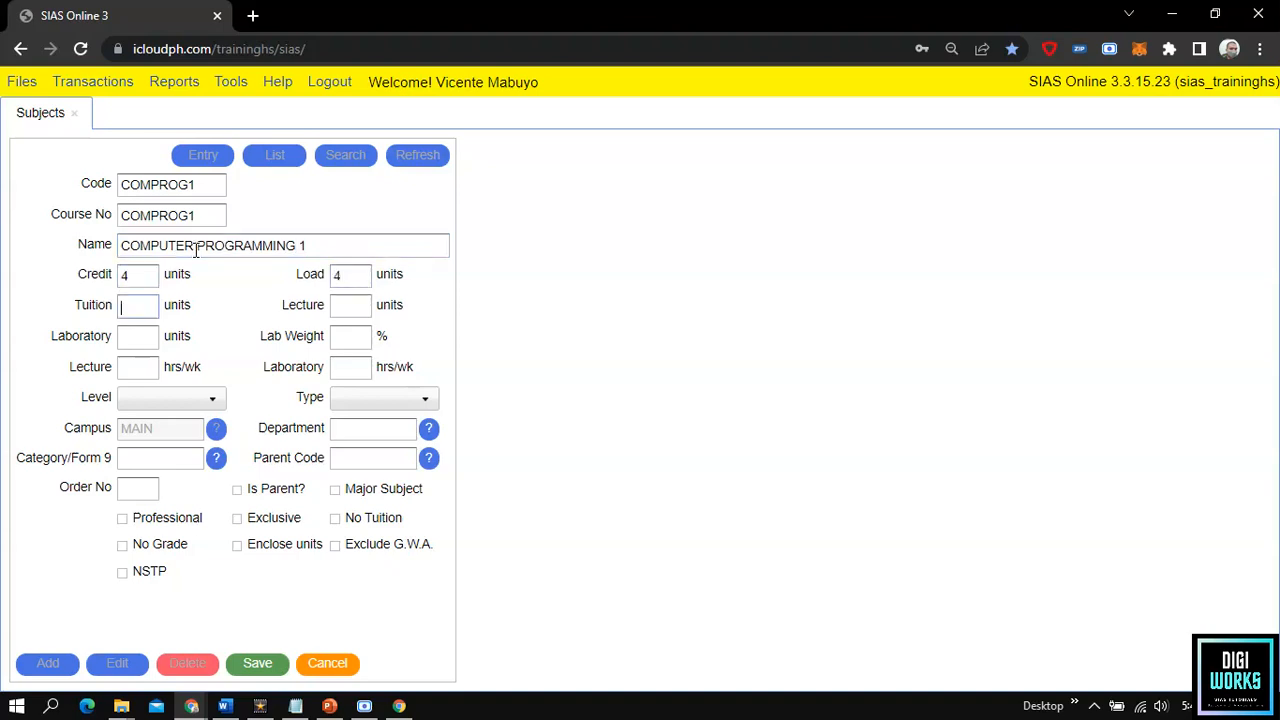
text(4)
key(Tab)
key(Tab)
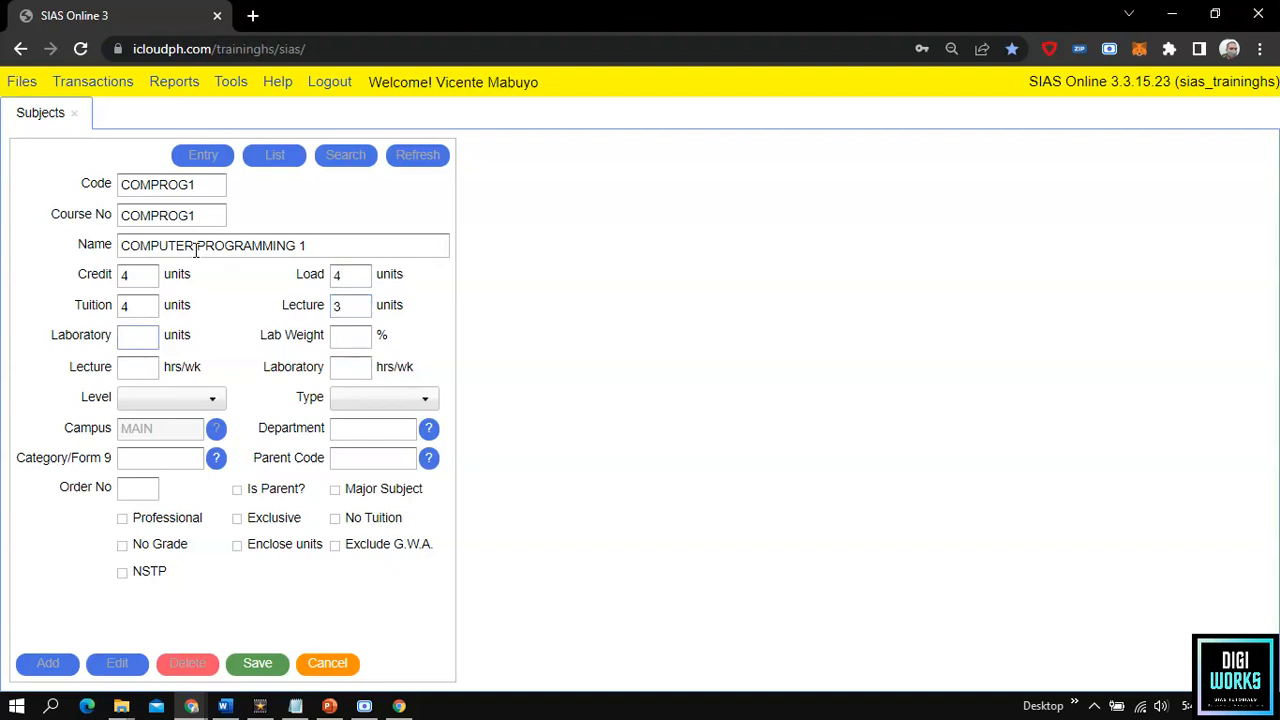
text(3)
key(Tab)
text(3)
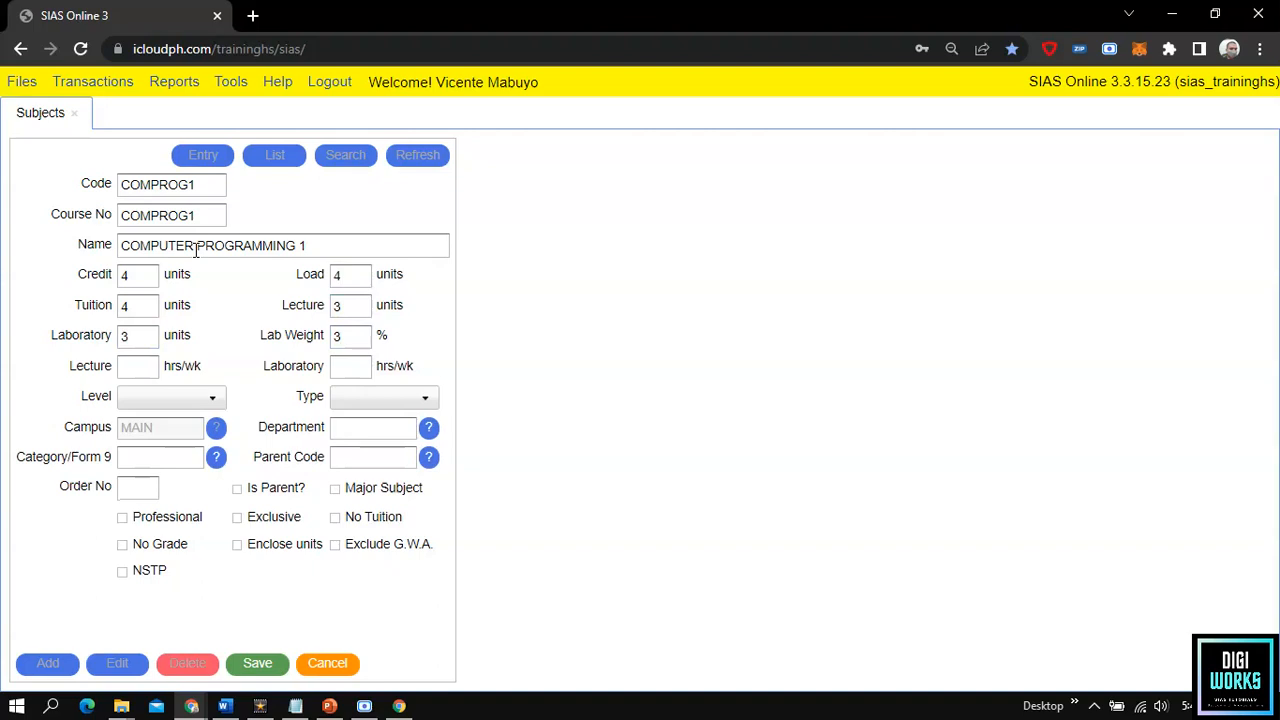
Set both the lecture and laboratory hours per week to 3.
click(131, 372)
text(3)
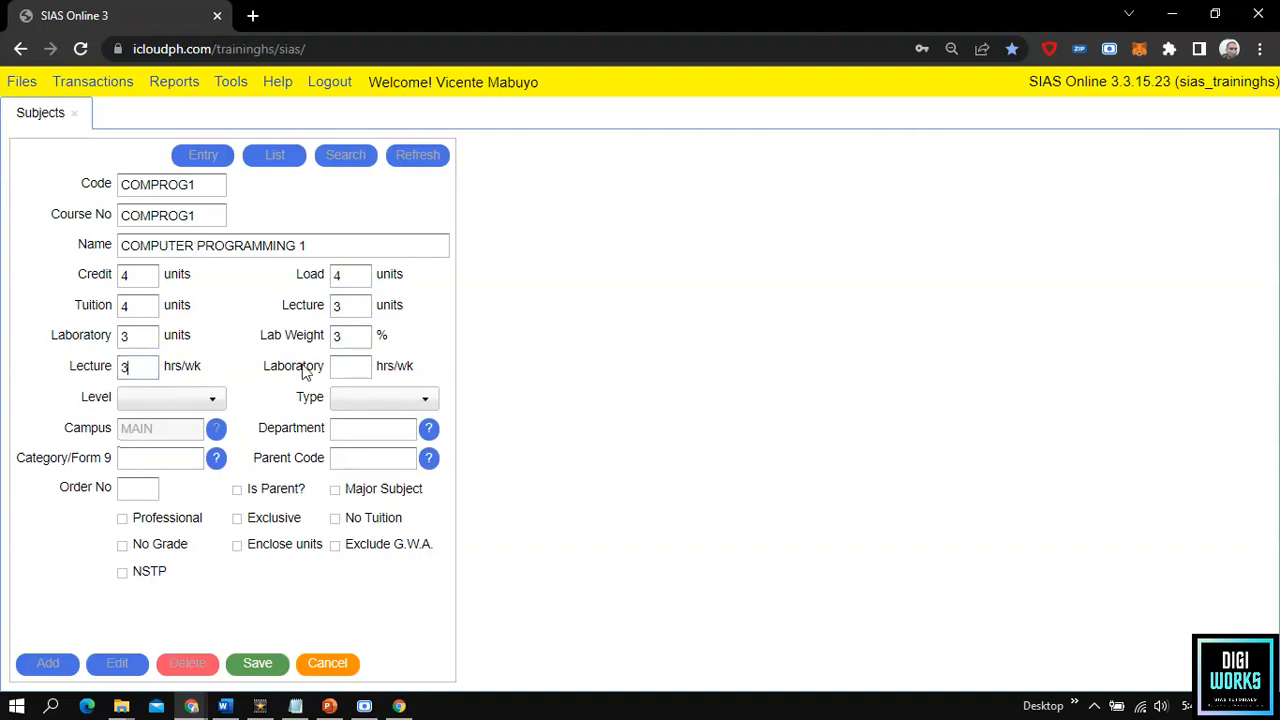
click(349, 368)
text(3)
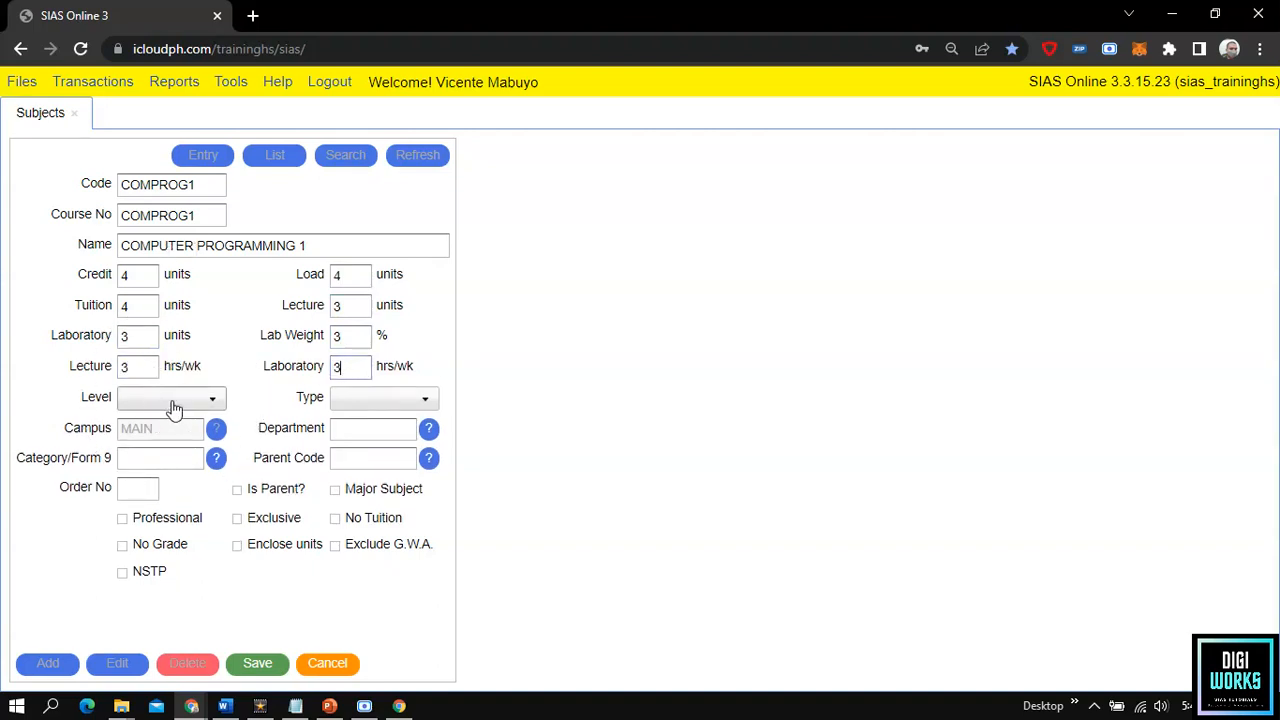
Set the subject's level to Senior High and its type to Academic.
click(174, 408)
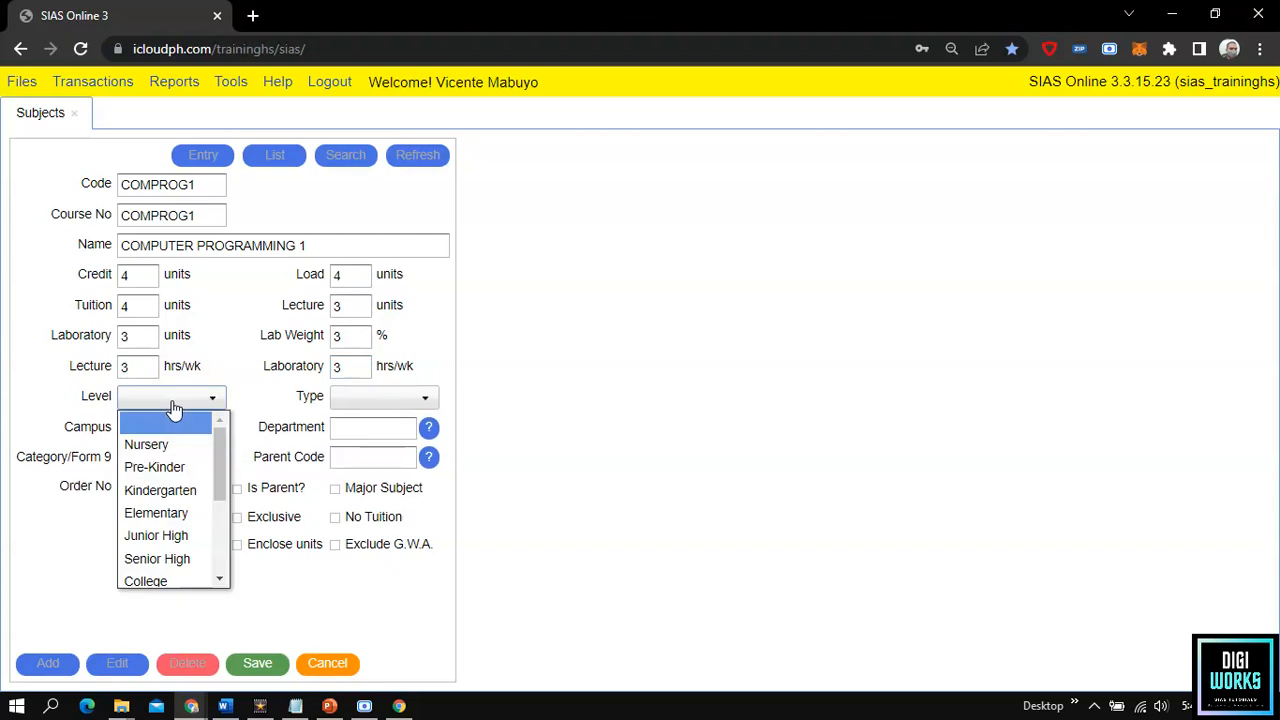
click(147, 563)
click(372, 400)
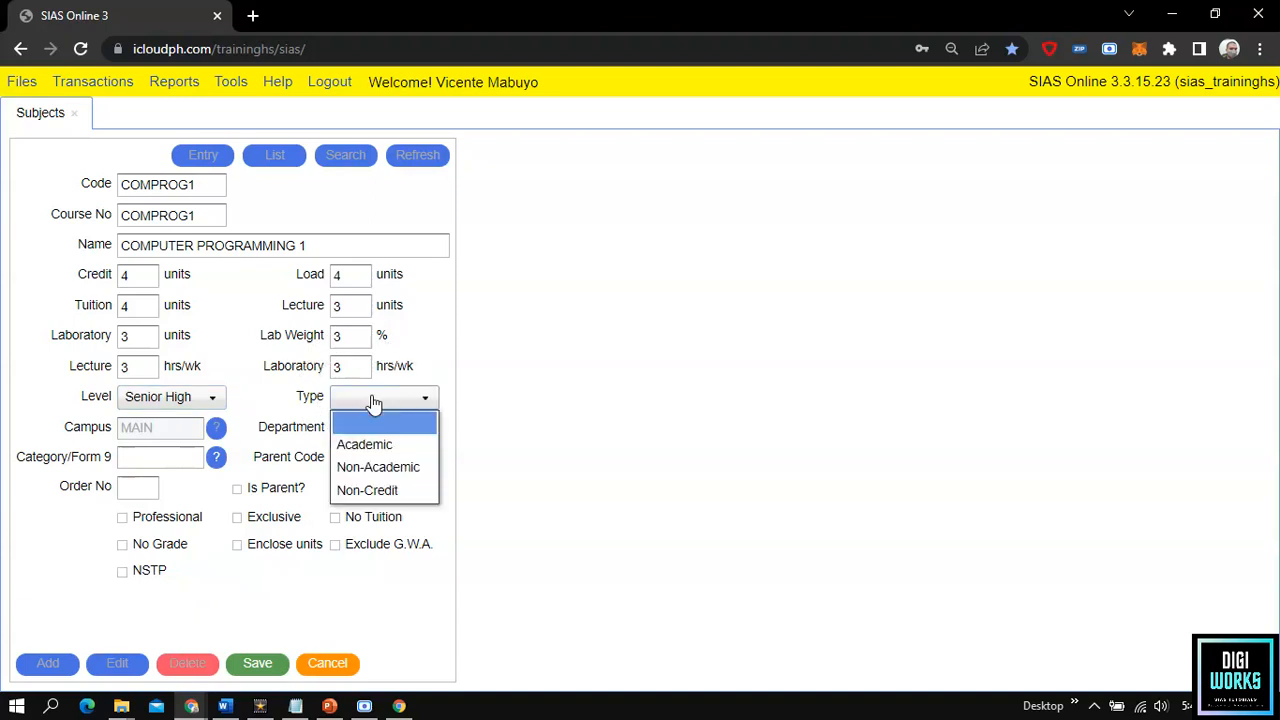
click(385, 443)
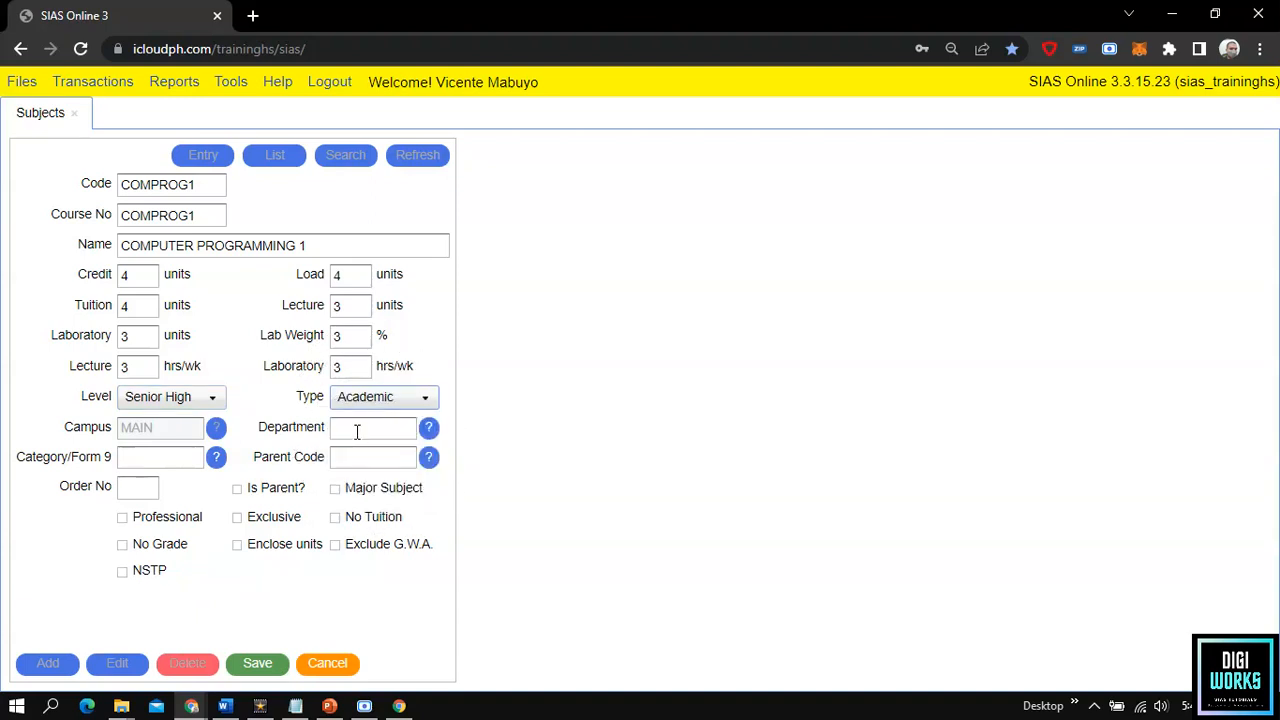
Set the department to SHS and the Form 9 category to CORE, and save the subject.
click(357, 431)
text(SHS)
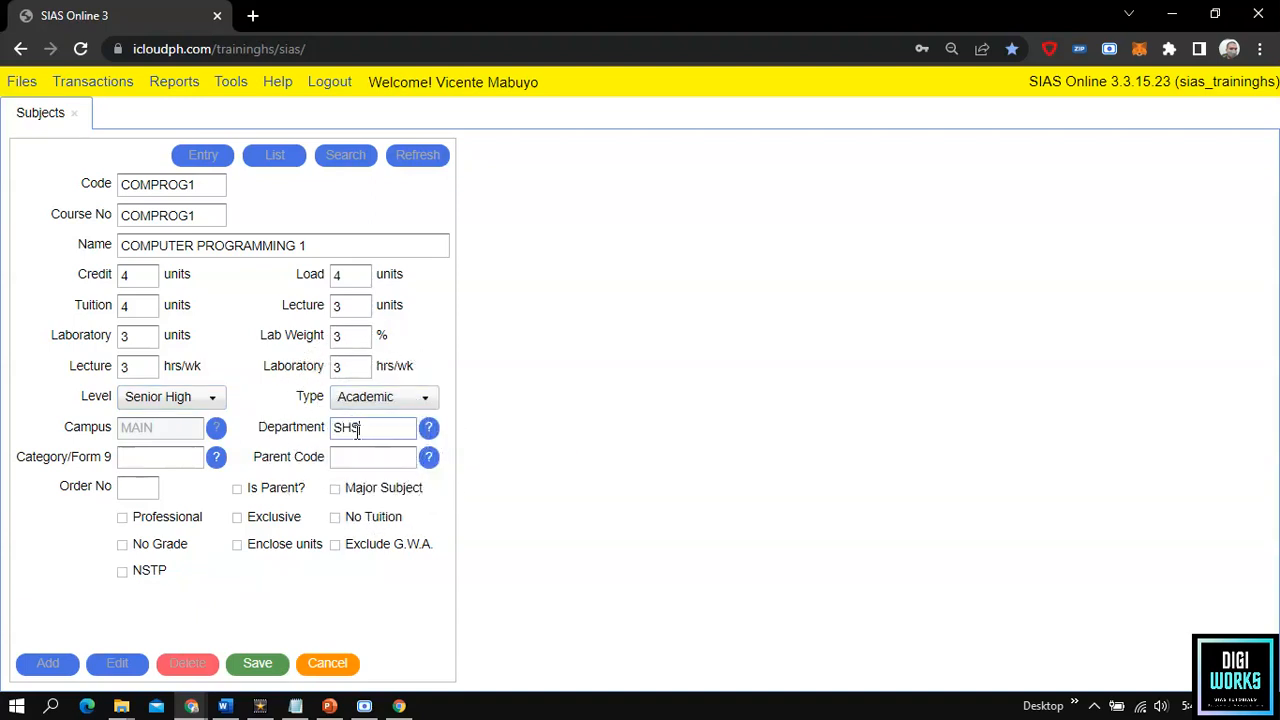
click(155, 458)
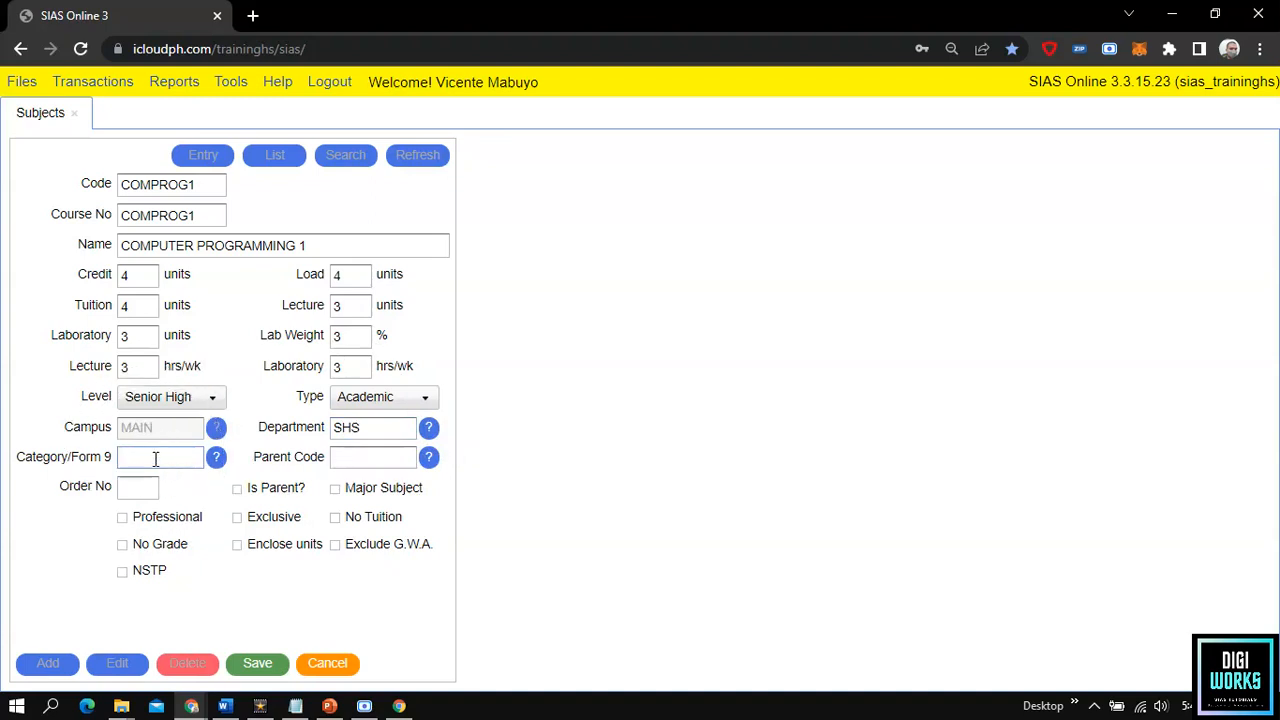
text(CORE)
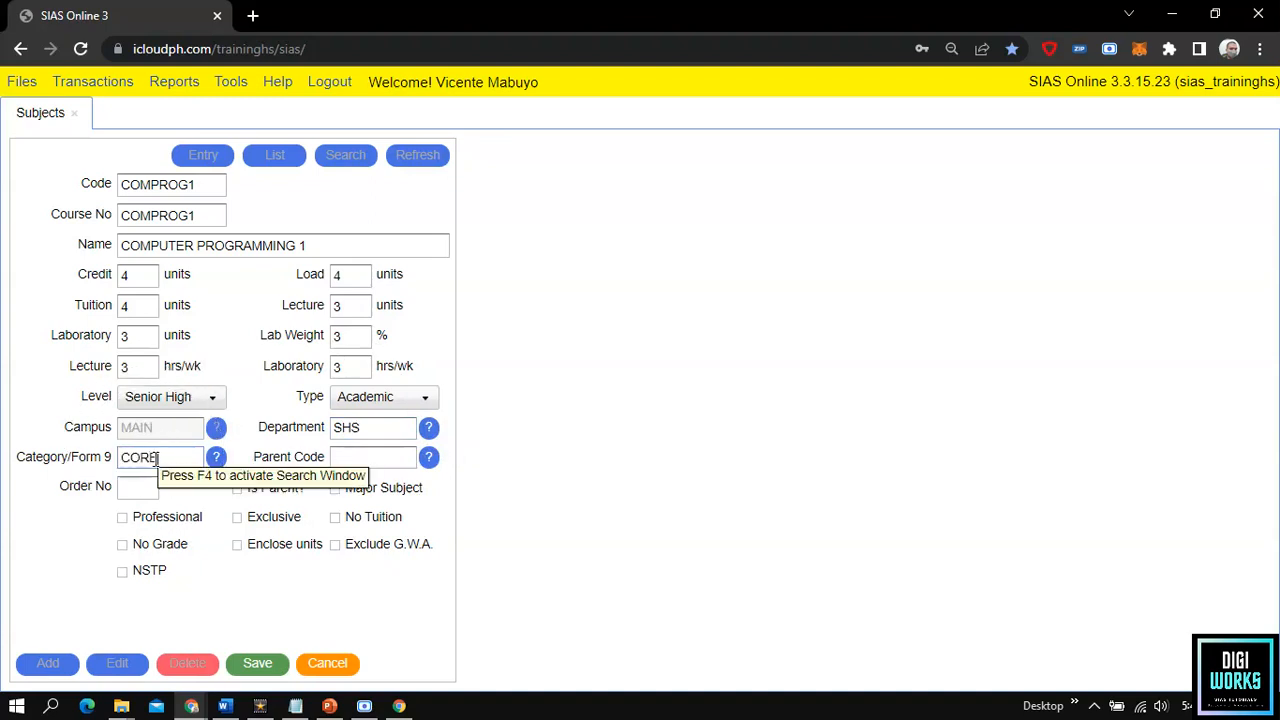
key(Tab)
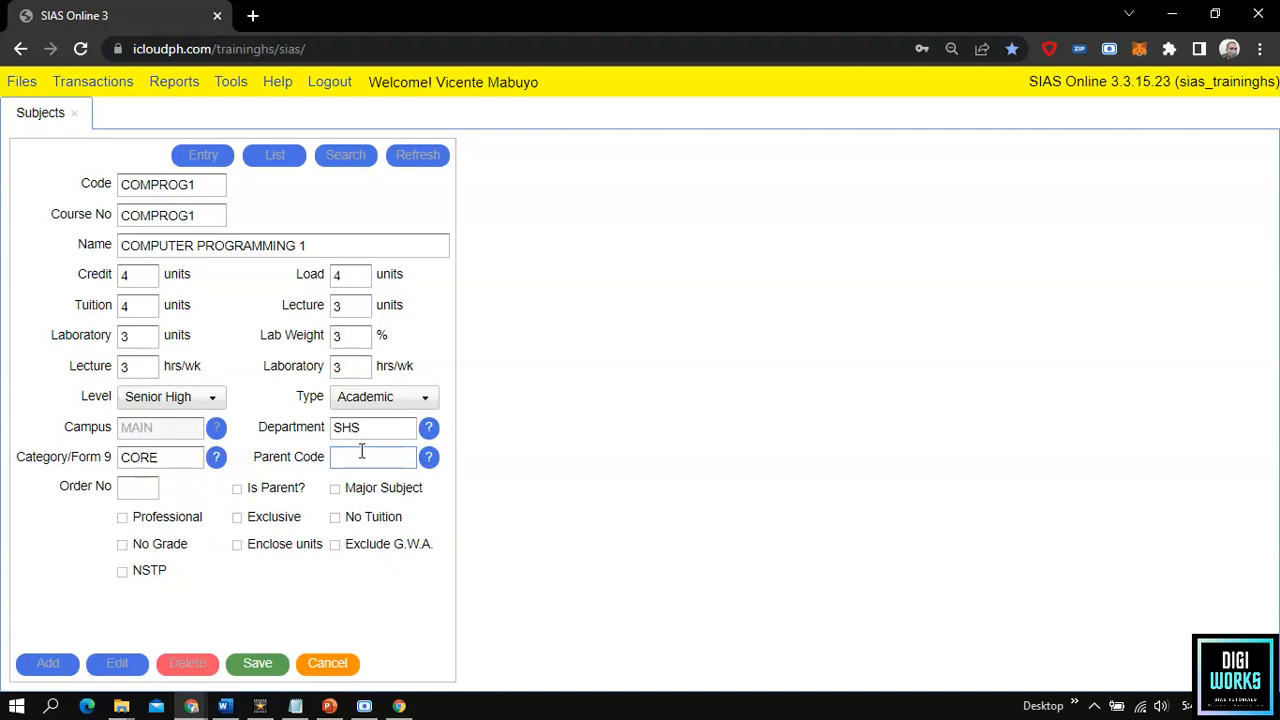
click(133, 491)
click(268, 662)
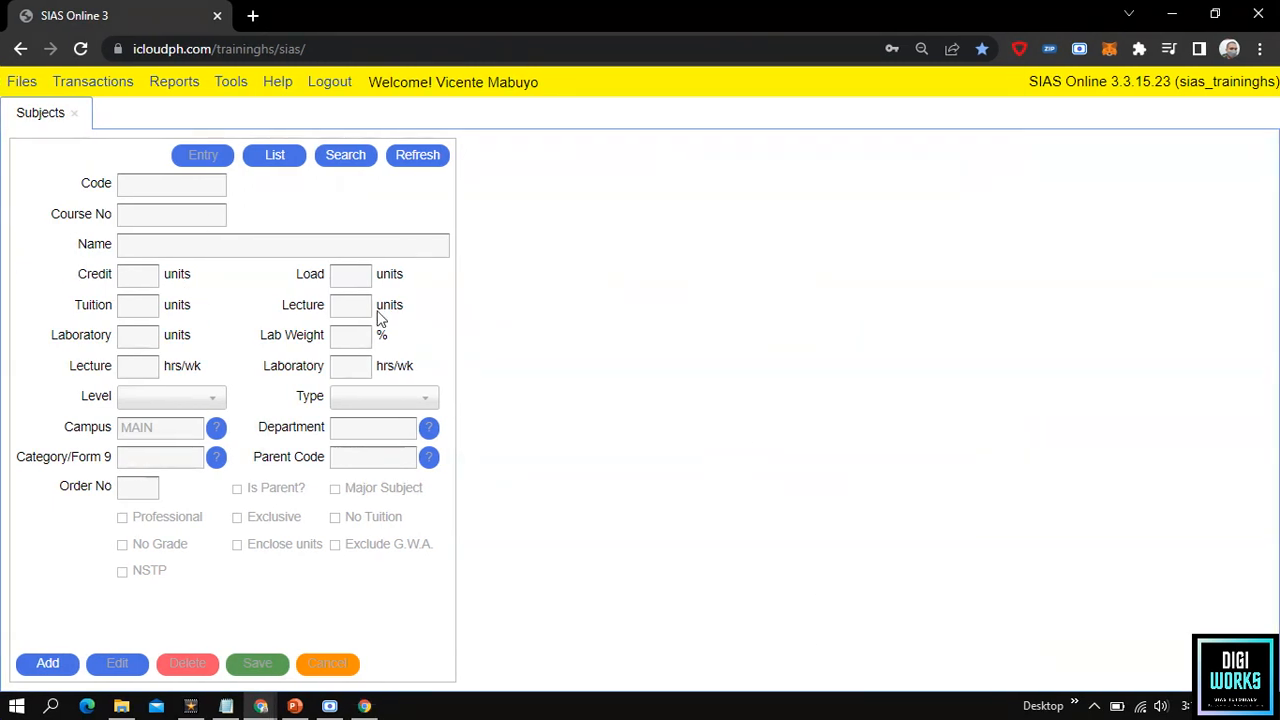
Refresh the subject records and sort the subject list by code in descending order.
click(22, 124)
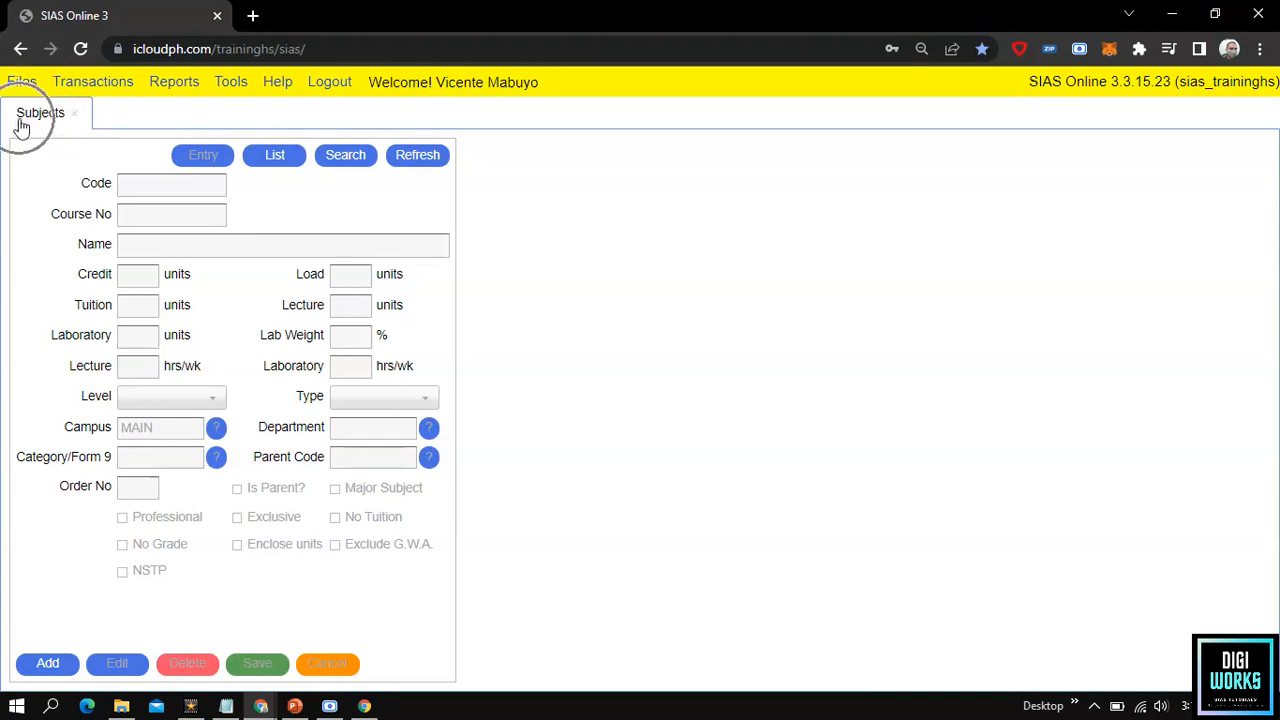
click(433, 165)
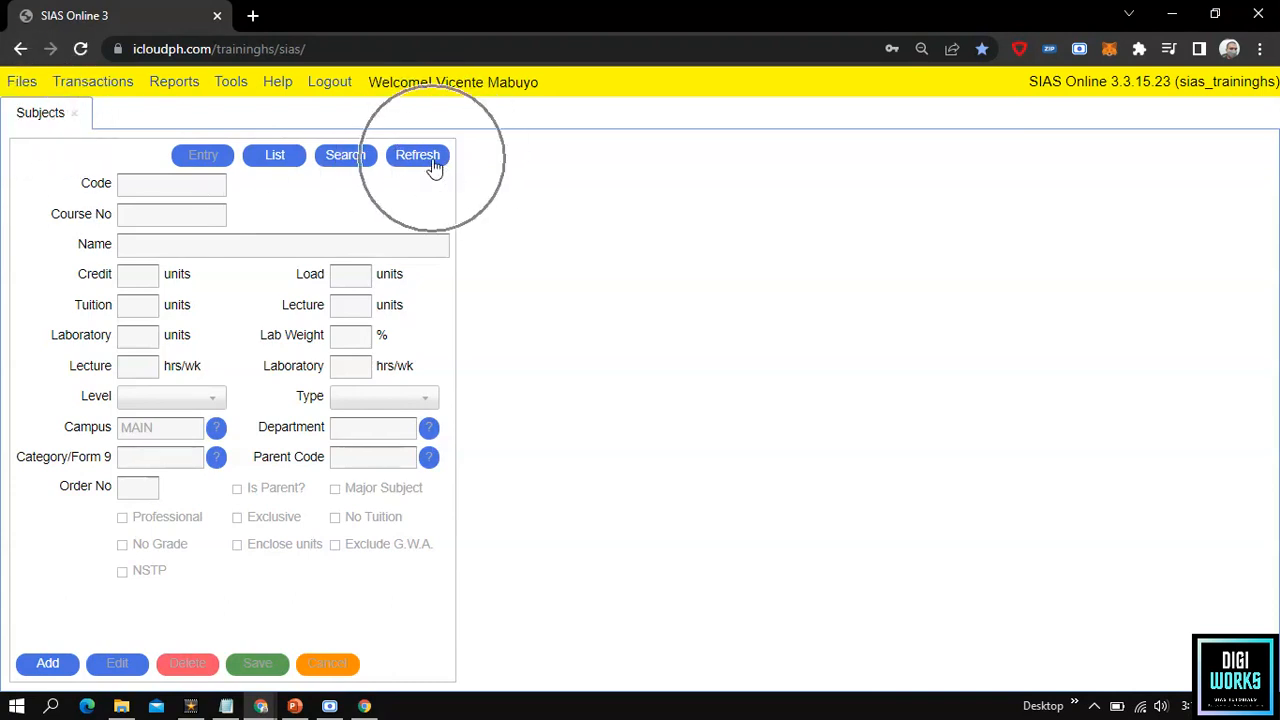
click(433, 165)
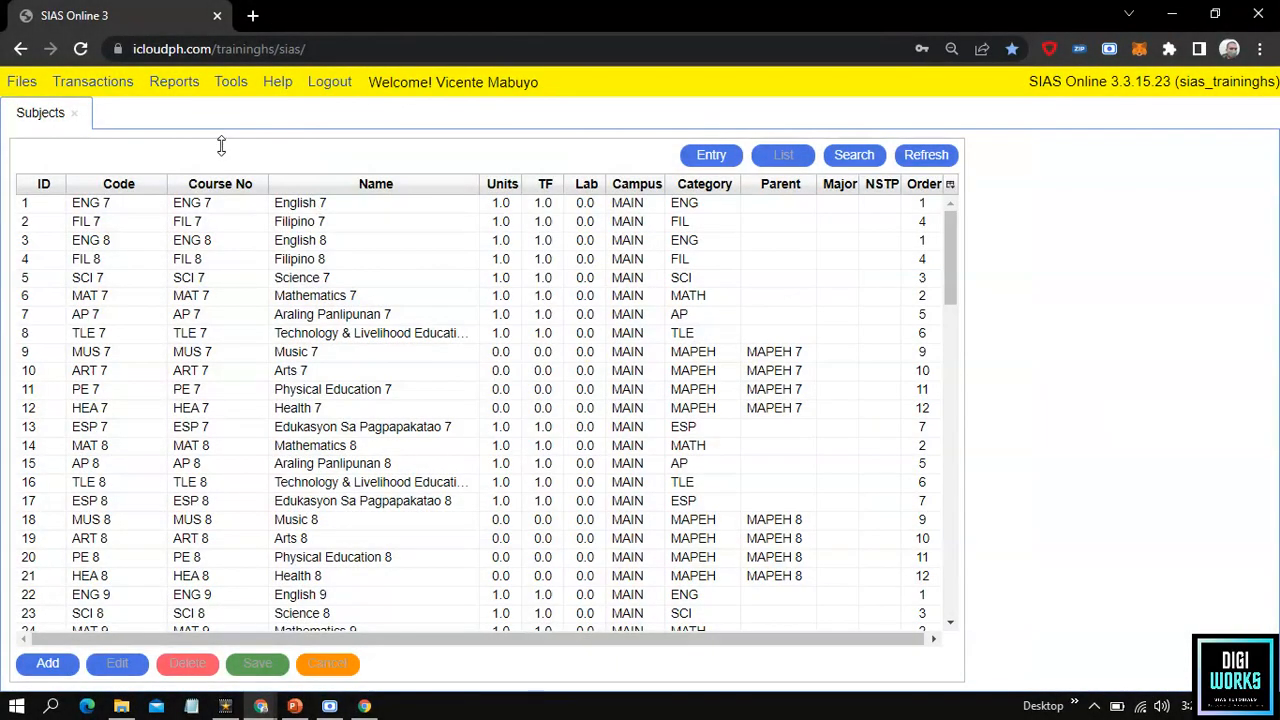
click(136, 189)
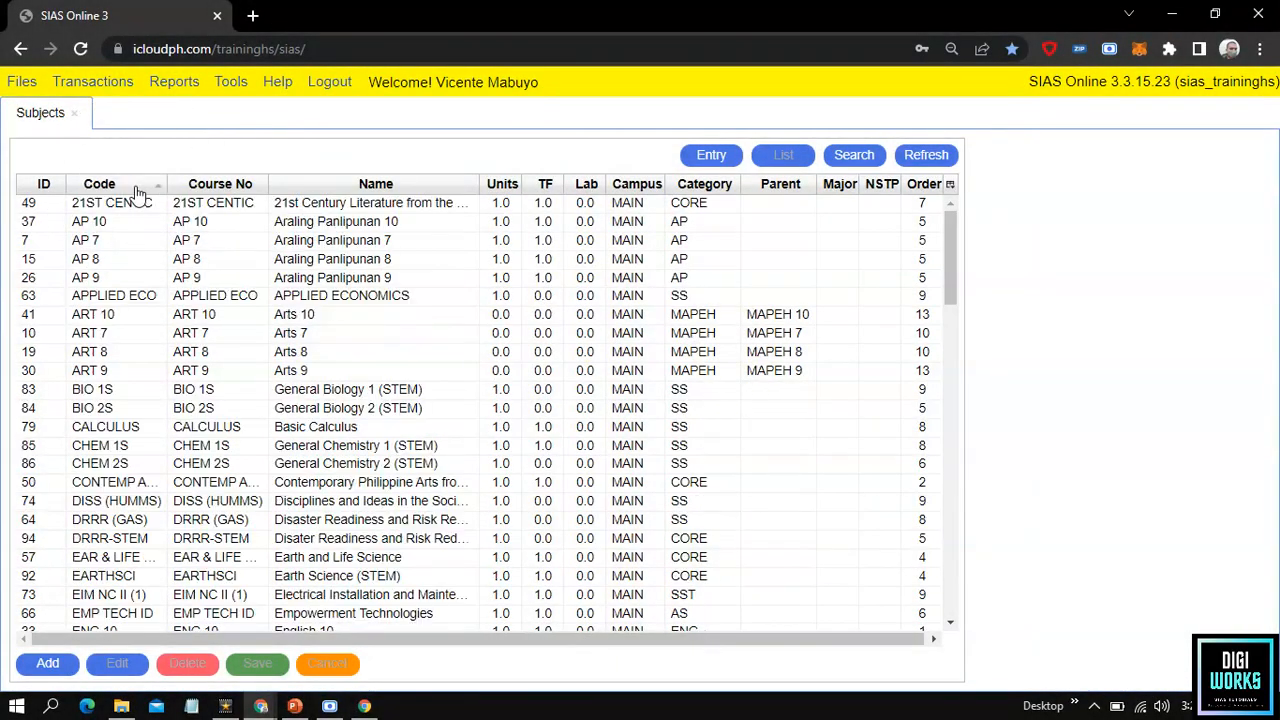
click(138, 193)
Search the subject codes for "eng".
click(850, 160)
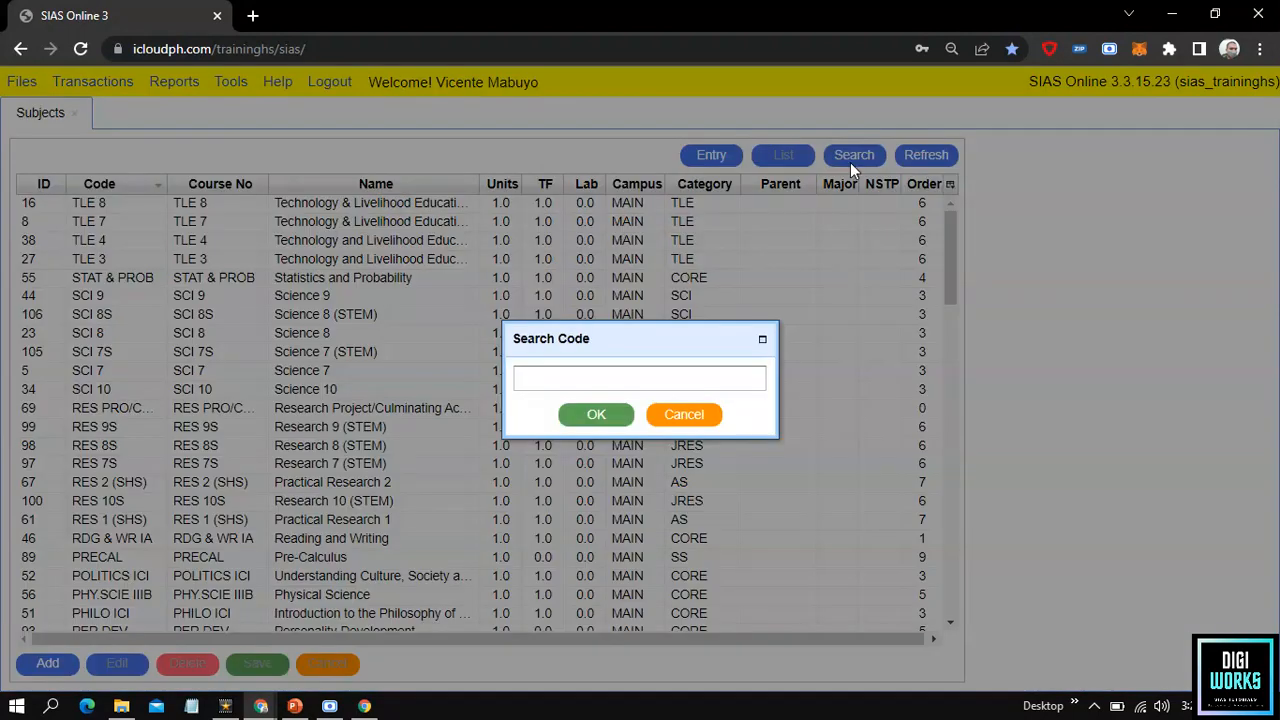
text(eng)
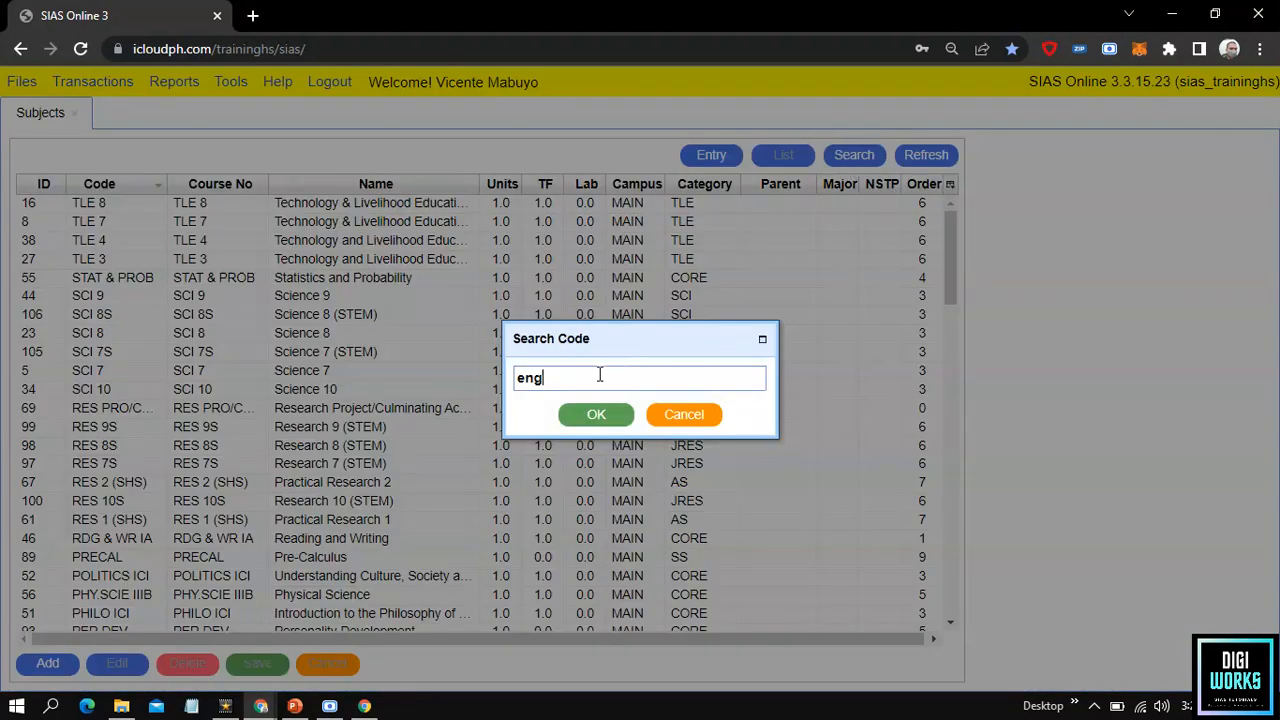
click(586, 415)
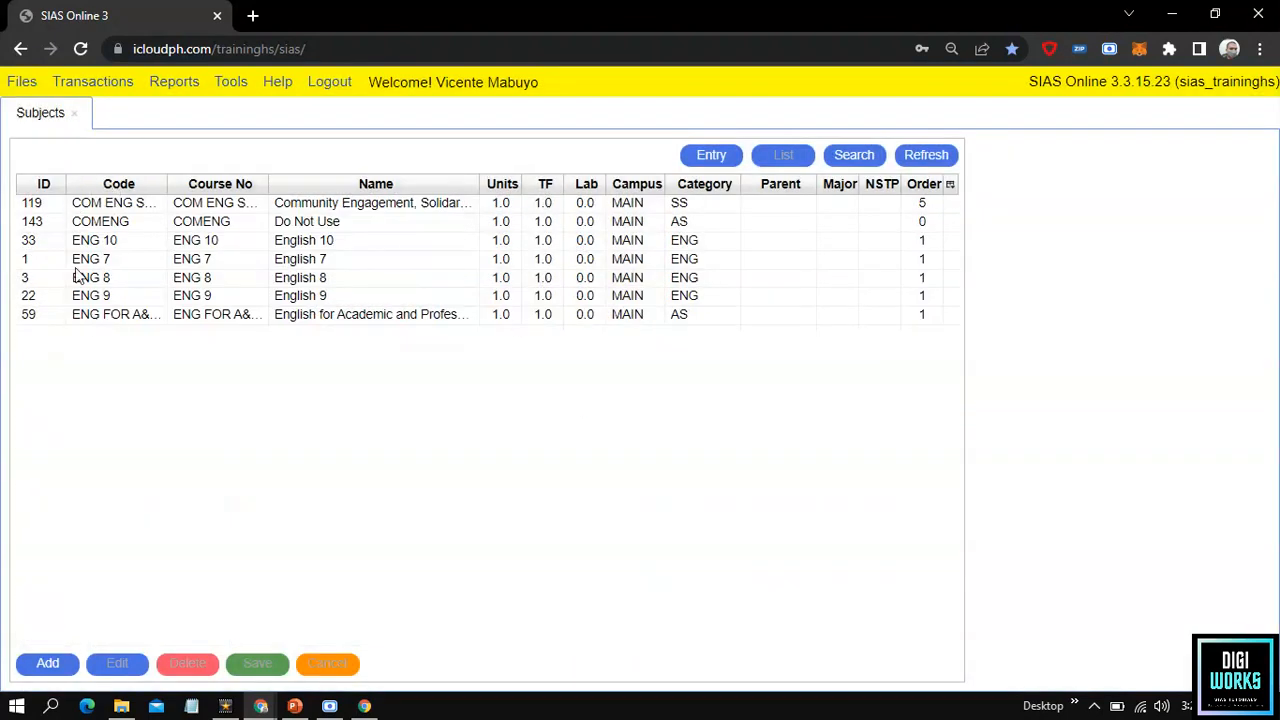
Switch the search to the subject names and look for "eng".
click(366, 186)
click(866, 172)
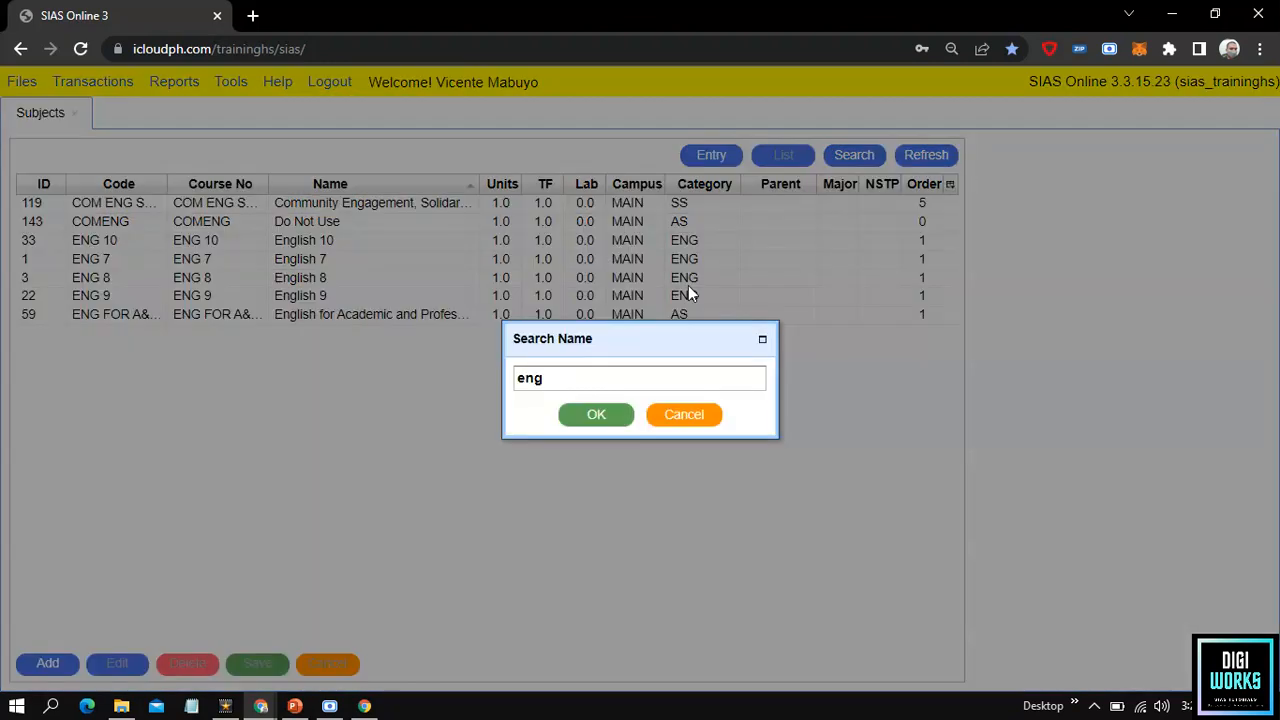
click(595, 415)
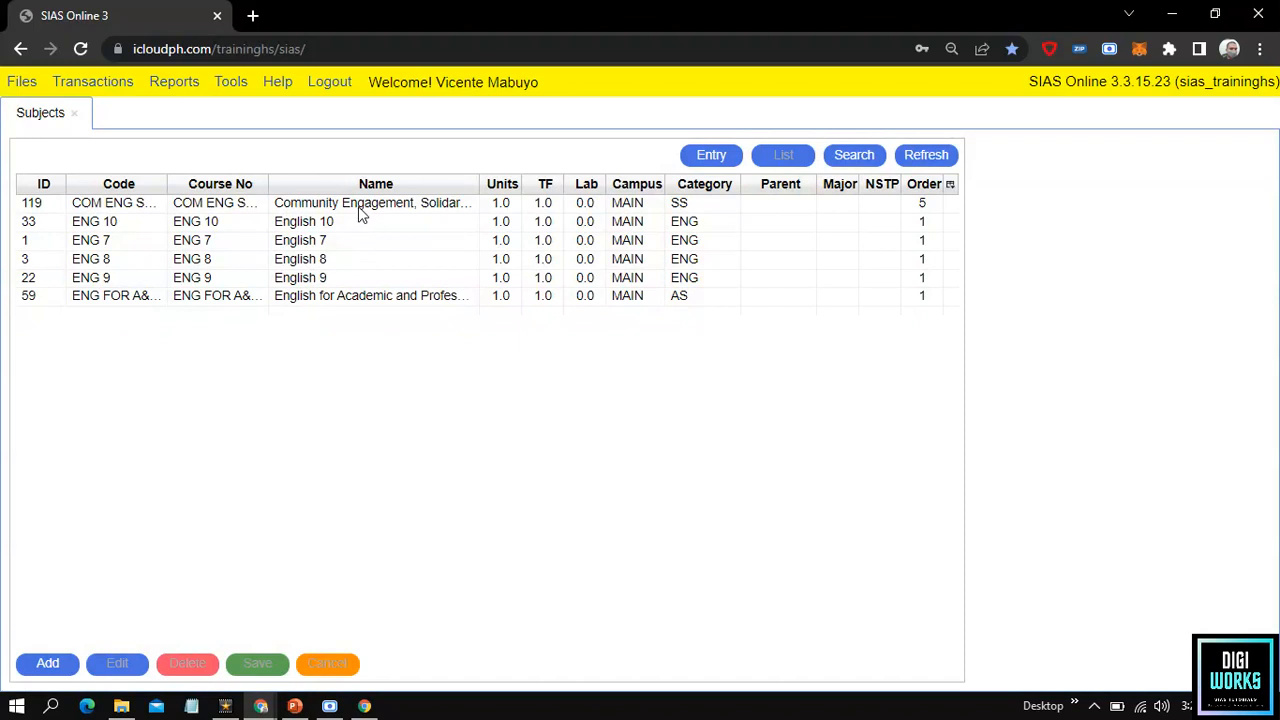
Switch the search to the course numbers and look for "prog".
click(250, 185)
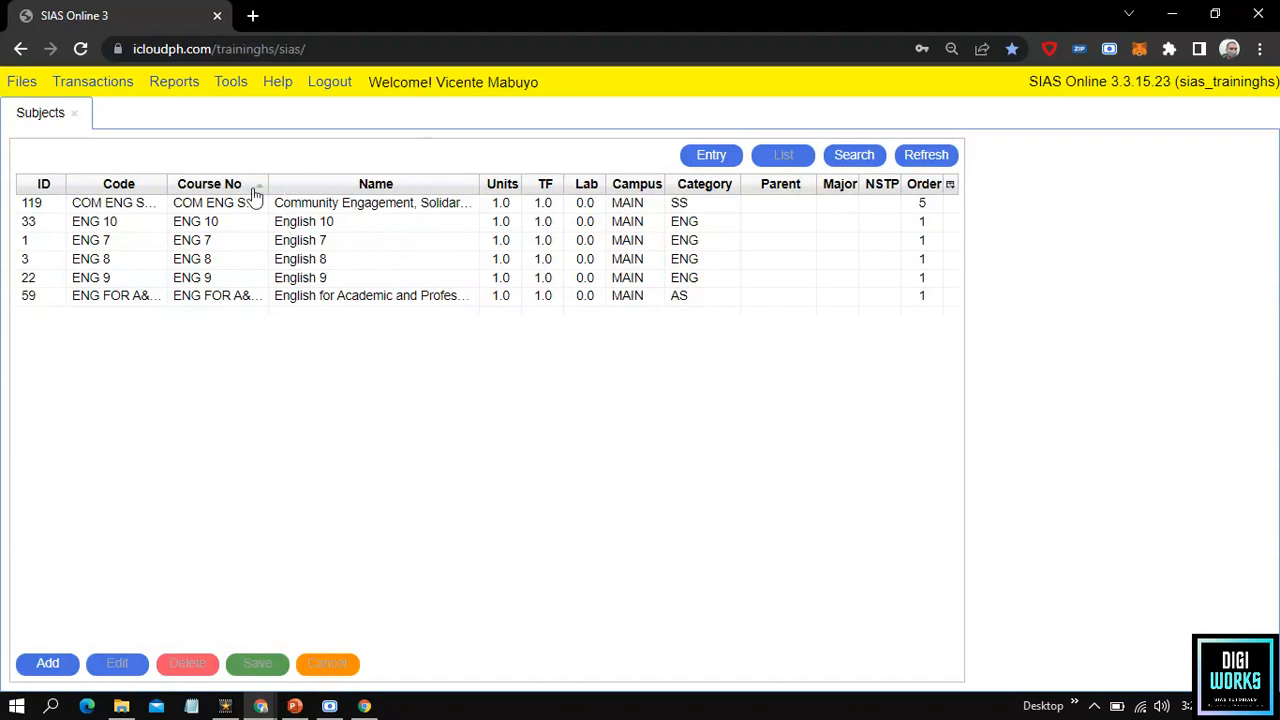
click(851, 163)
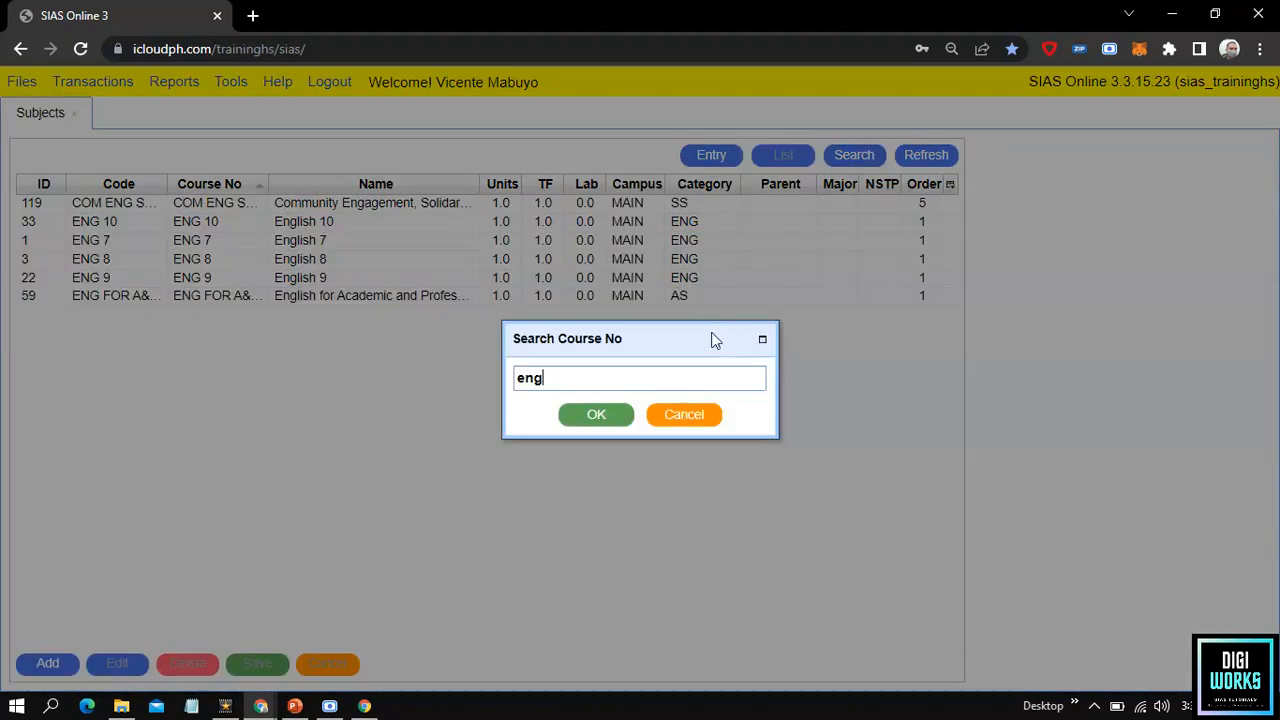
double_click(667, 381)
text(prog)
click(612, 416)
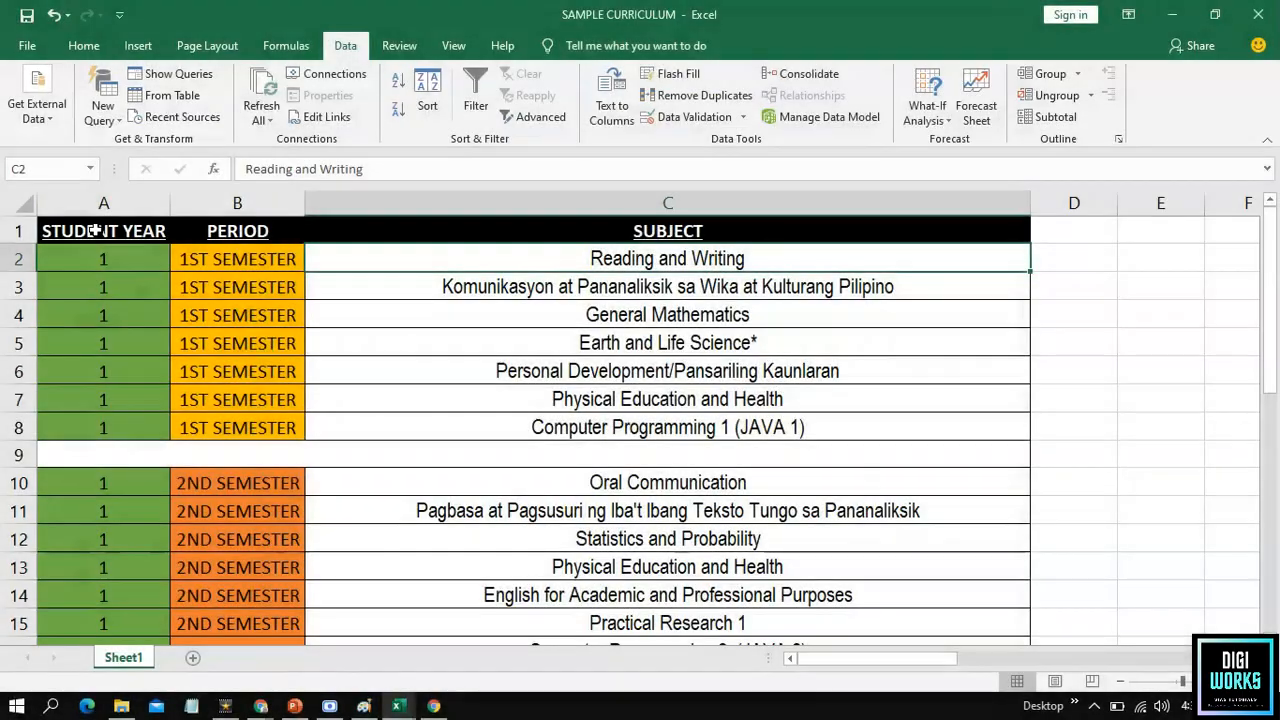
Switch to the SAMPLE CURRICULUM workbook in Excel and review the student year, period and subject columns from the header row down.
drag(100, 231, 657, 443)
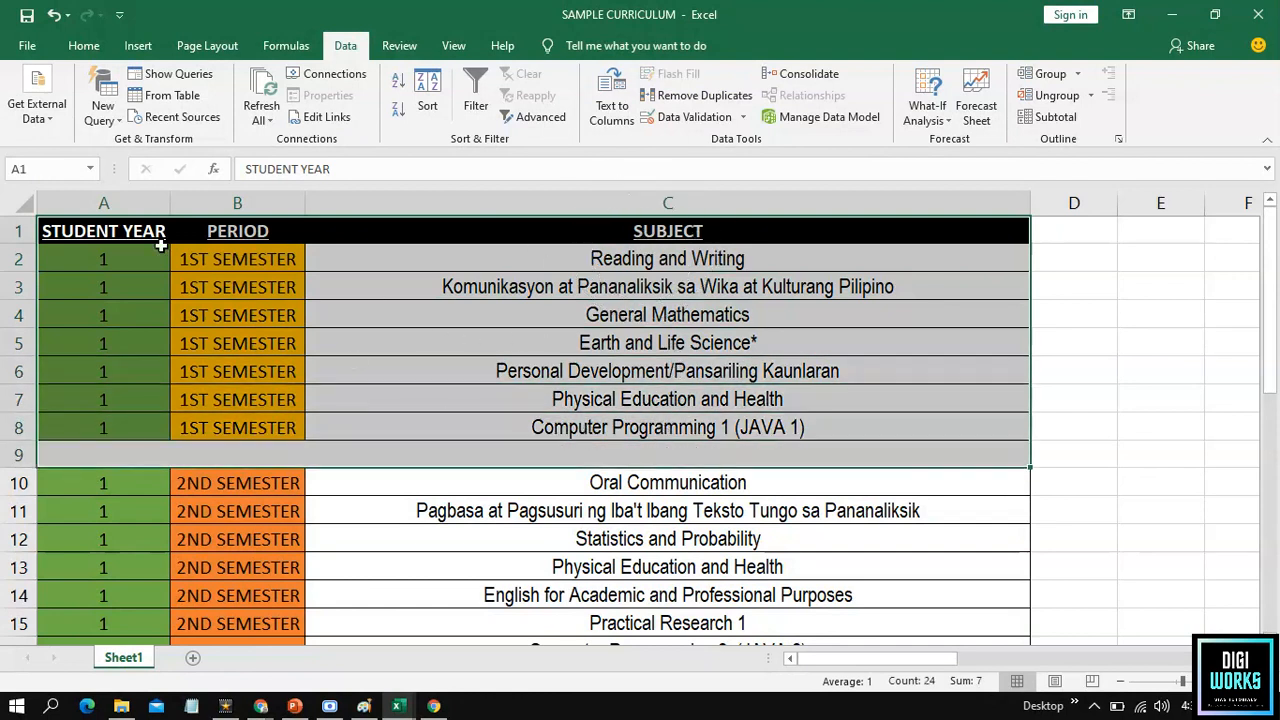
key(shift+Down)
key(shift+Down)
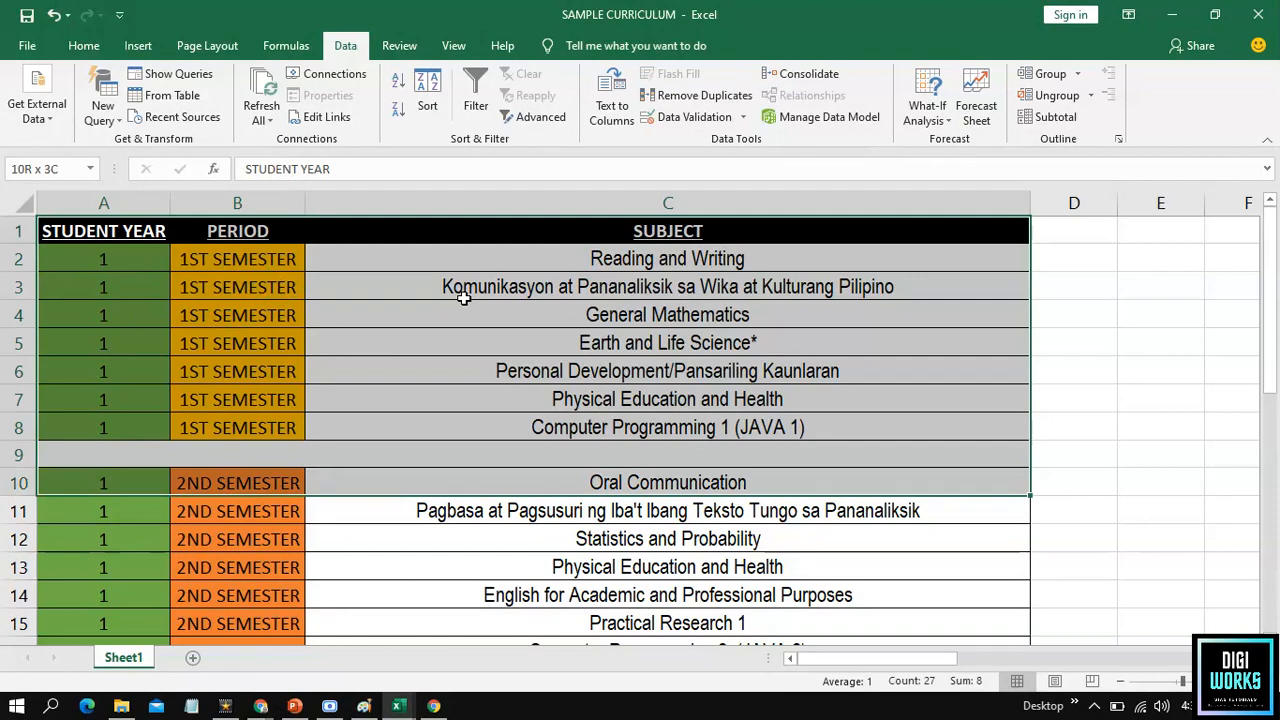
key(shift+Down)
key(shift+Down)
key(shift+Down)
key(shift+Down)
key(shift+Down)
key(shift+Down)
key(shift+Down)
key(shift+Down)
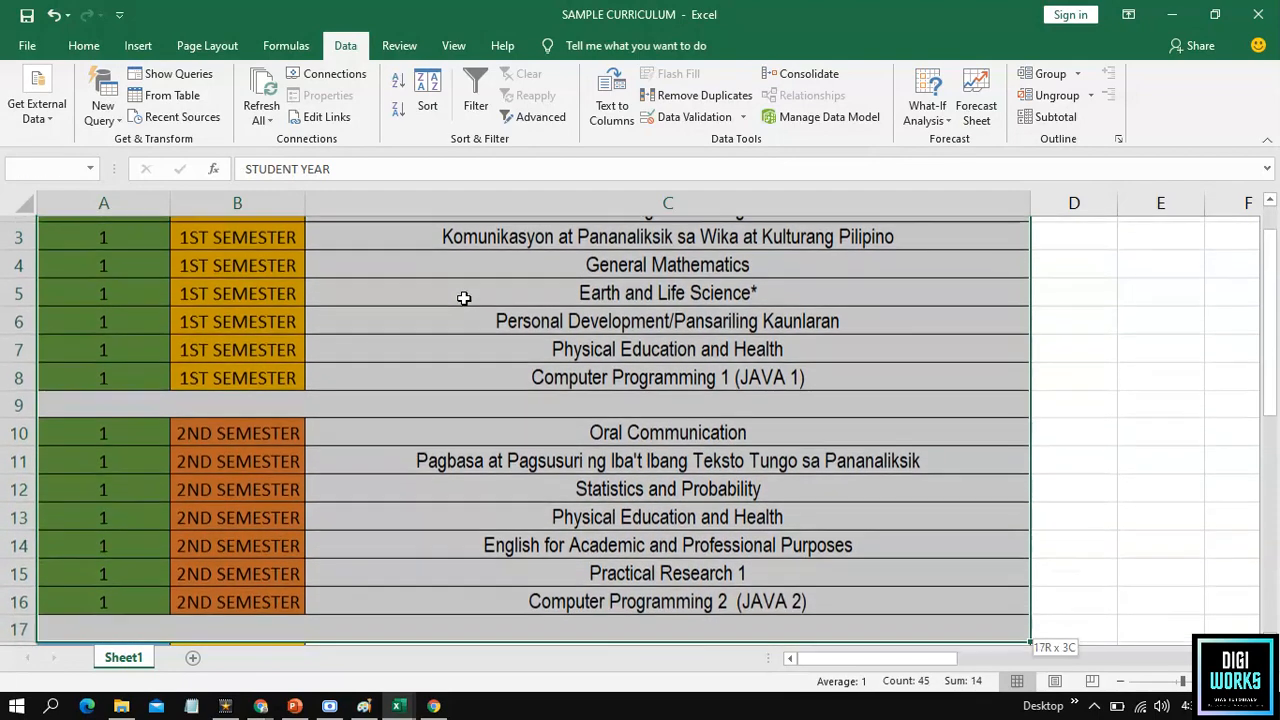
key(shift+Down)
key(shift+Down)
key(shift+Down)
key(shift+Down)
key(shift+Down)
key(shift+Down)
key(shift+Down)
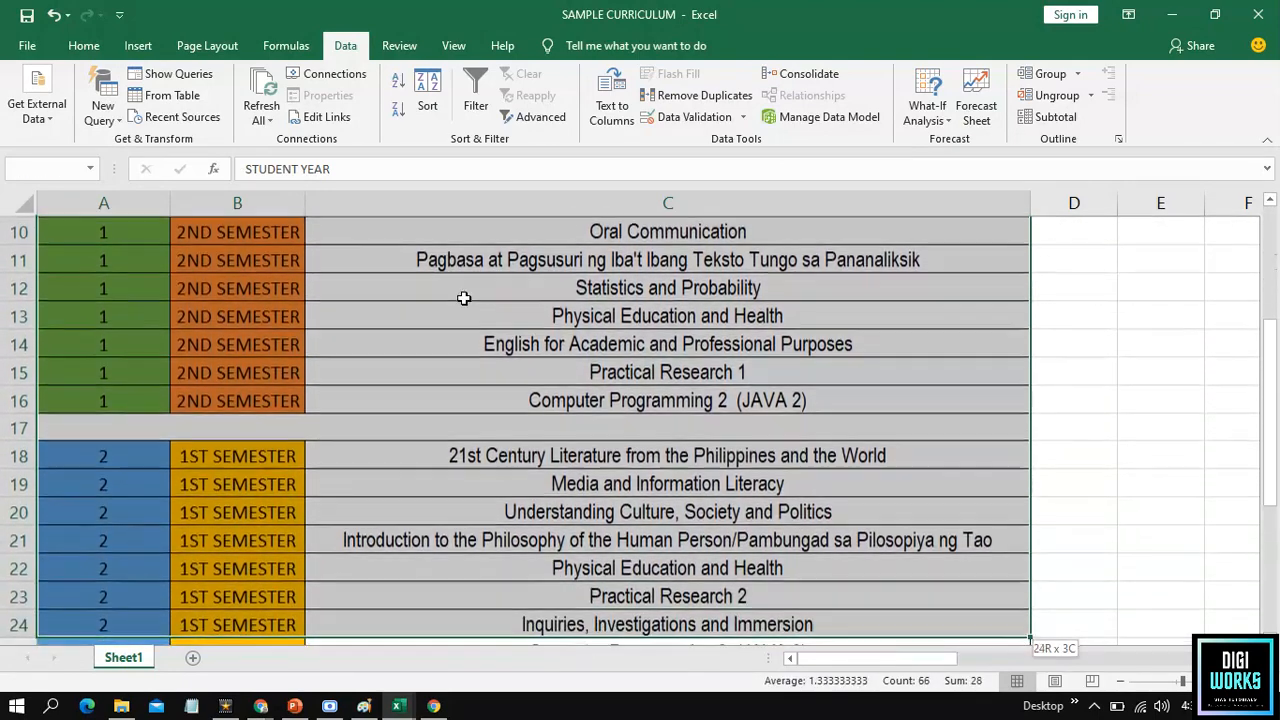
key(shift+Down)
key(shift+Down)
key(shift+Down)
key(shift+Down)
key(shift+Down)
key(shift+Down)
key(shift+Down)
key(shift+Down)
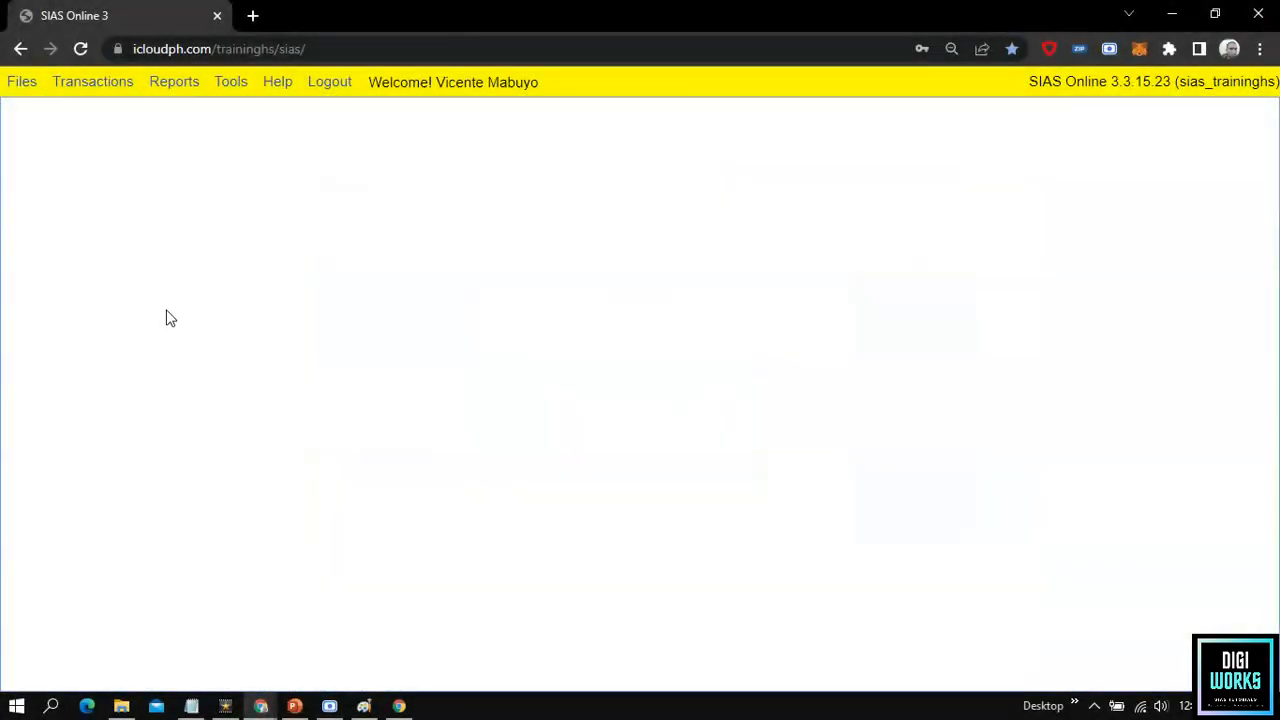
Switch back to SIAS Online, open the curriculum offerings and start a new curriculum record.
click(21, 85)
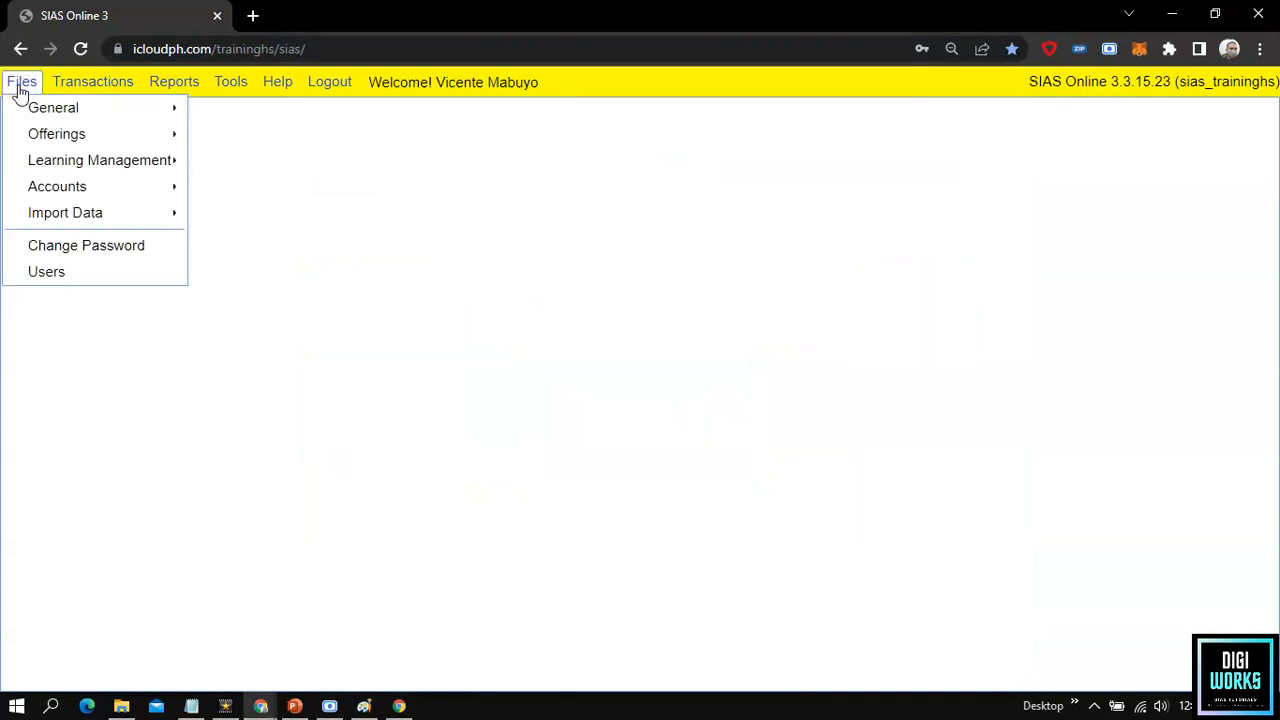
mouse_move(44, 138)
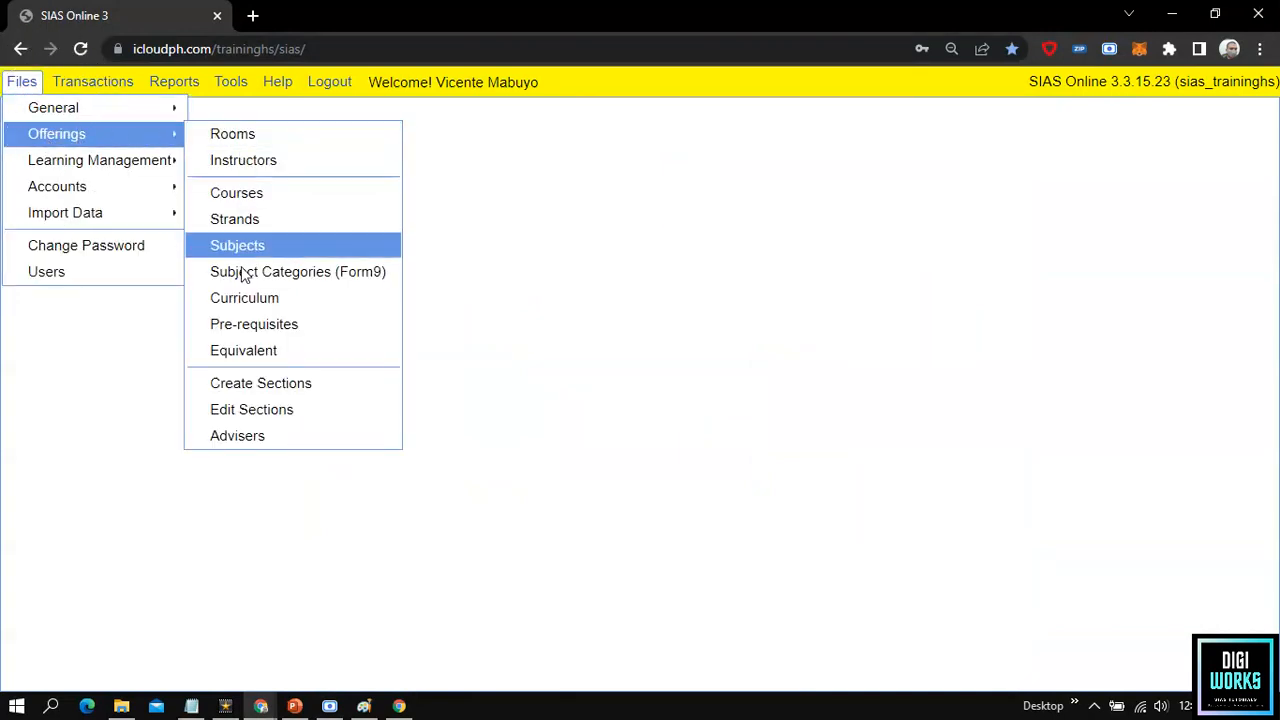
click(255, 302)
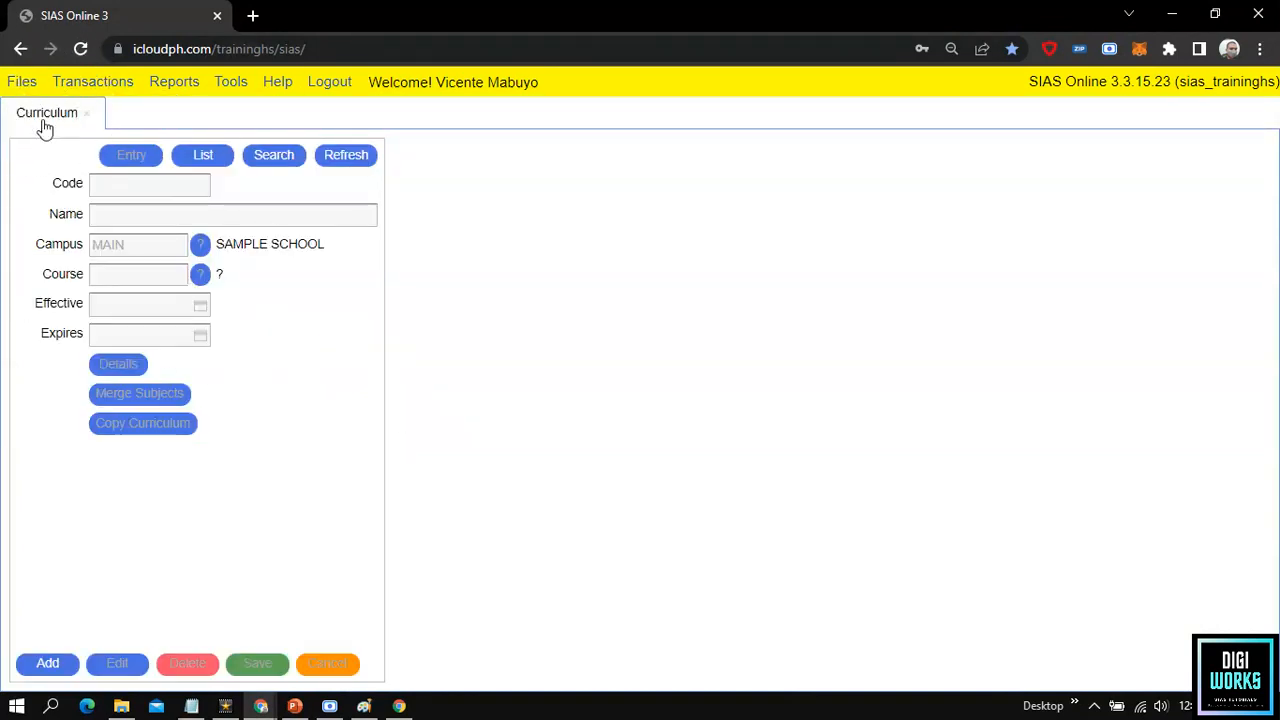
click(47, 672)
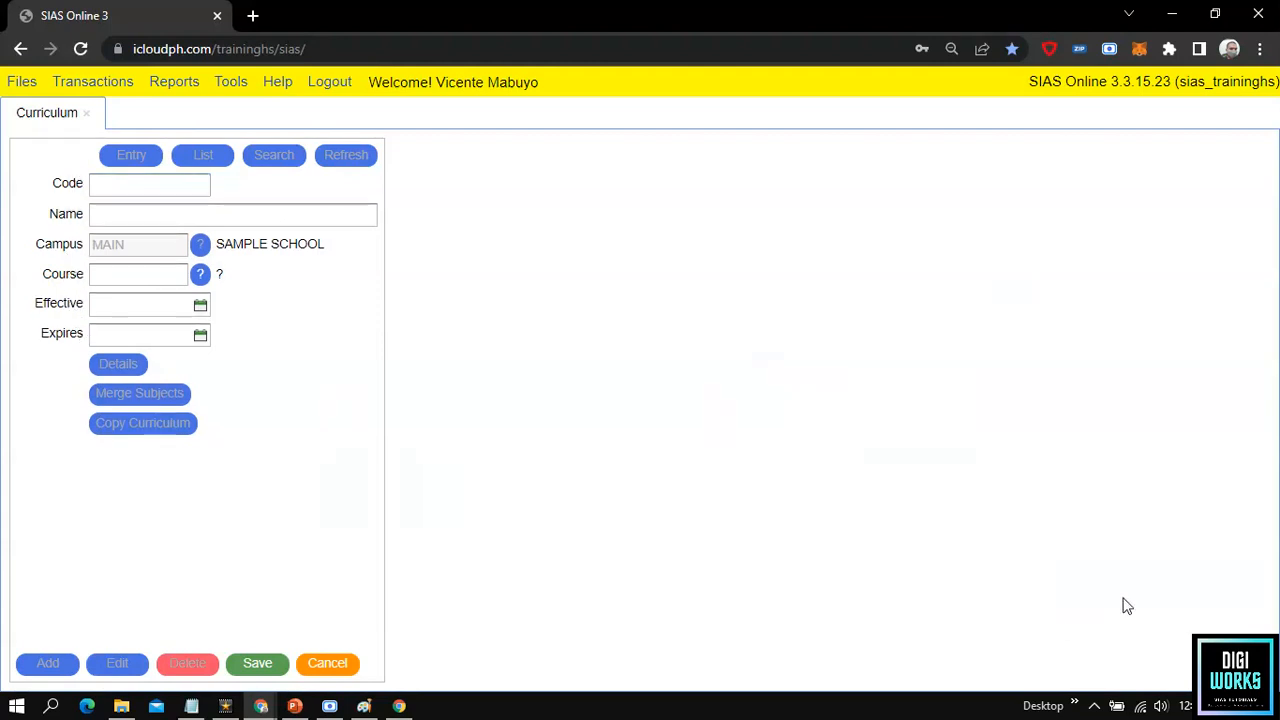
Enter JAVAP as the curriculum code and JAVA PROGRAMMING 2021-2022 as its name.
click(181, 182)
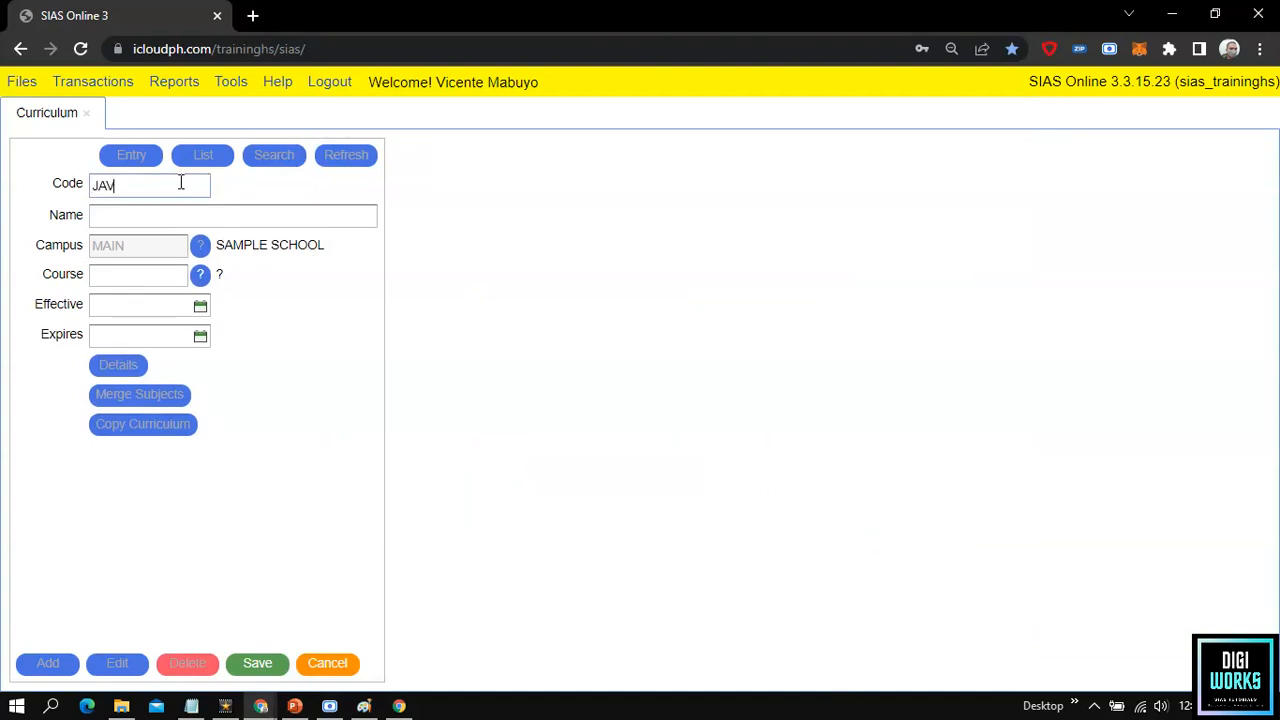
text(JAVAP)
key(Tab)
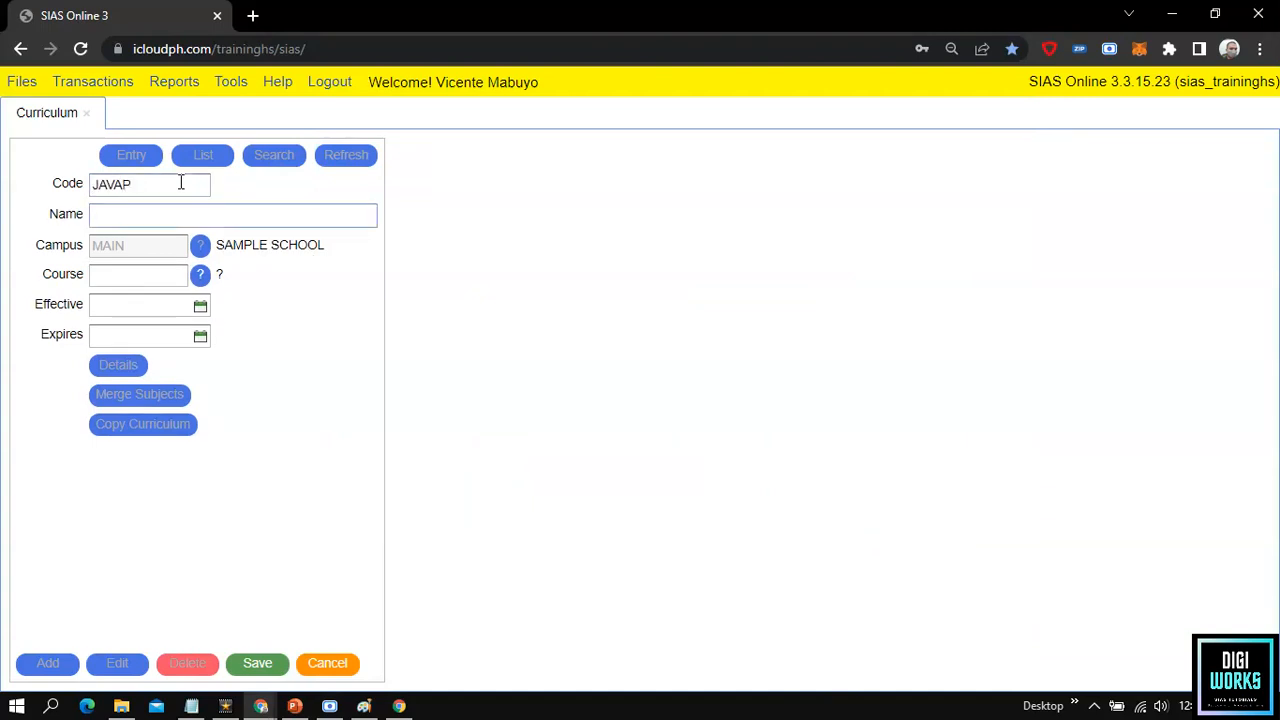
click(148, 188)
click(154, 214)
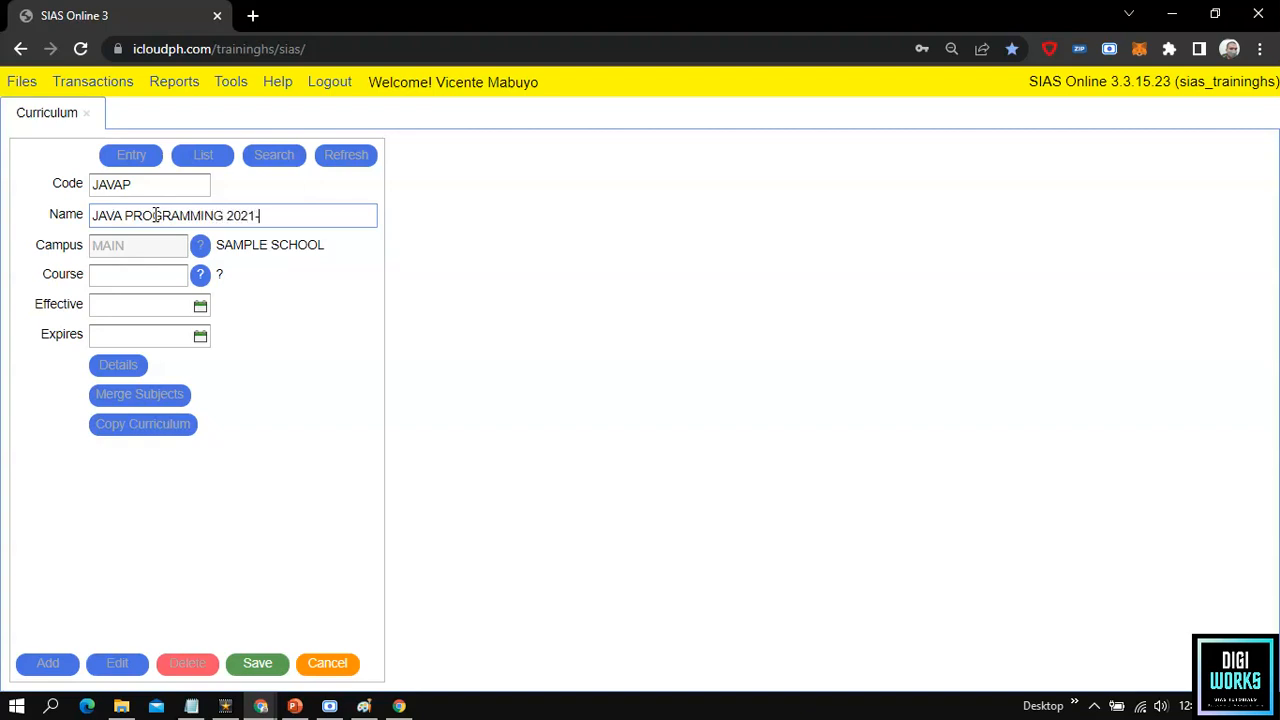
Set the course to CPJ, effective Apr 1, 2021 and expiring Mar 31, 2026, and save the curriculum.
click(140, 276)
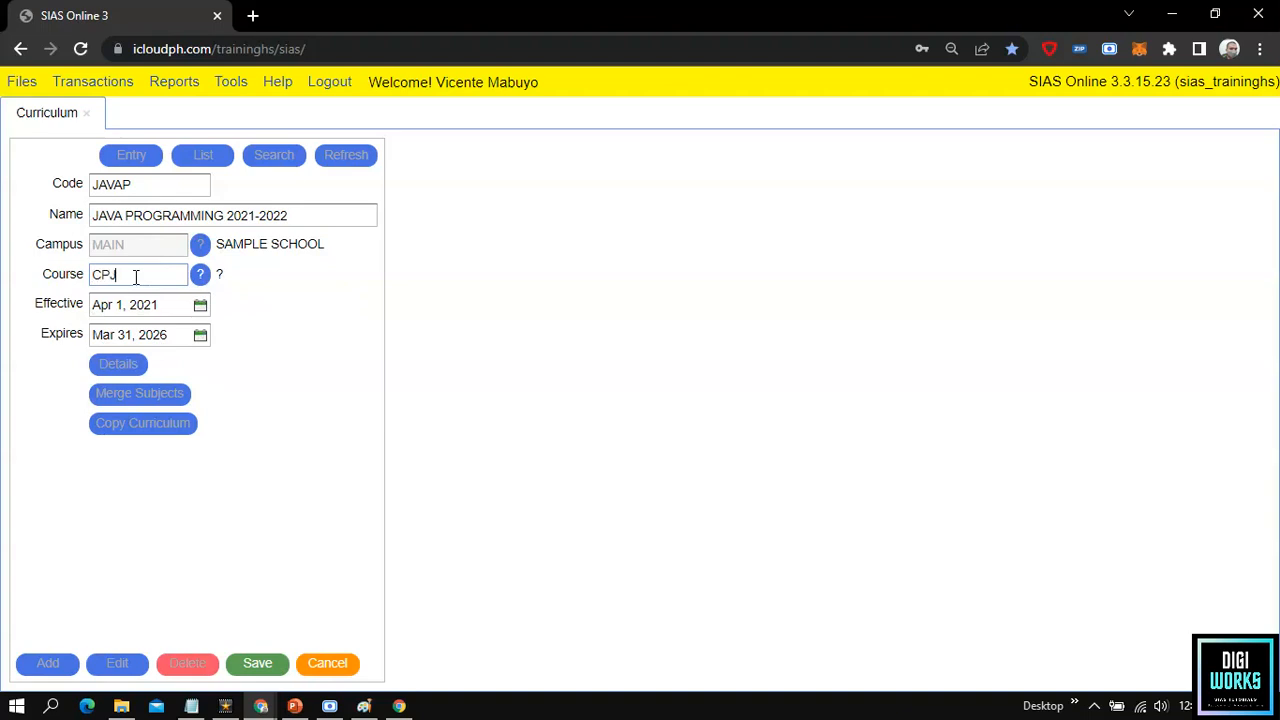
key(Tab)
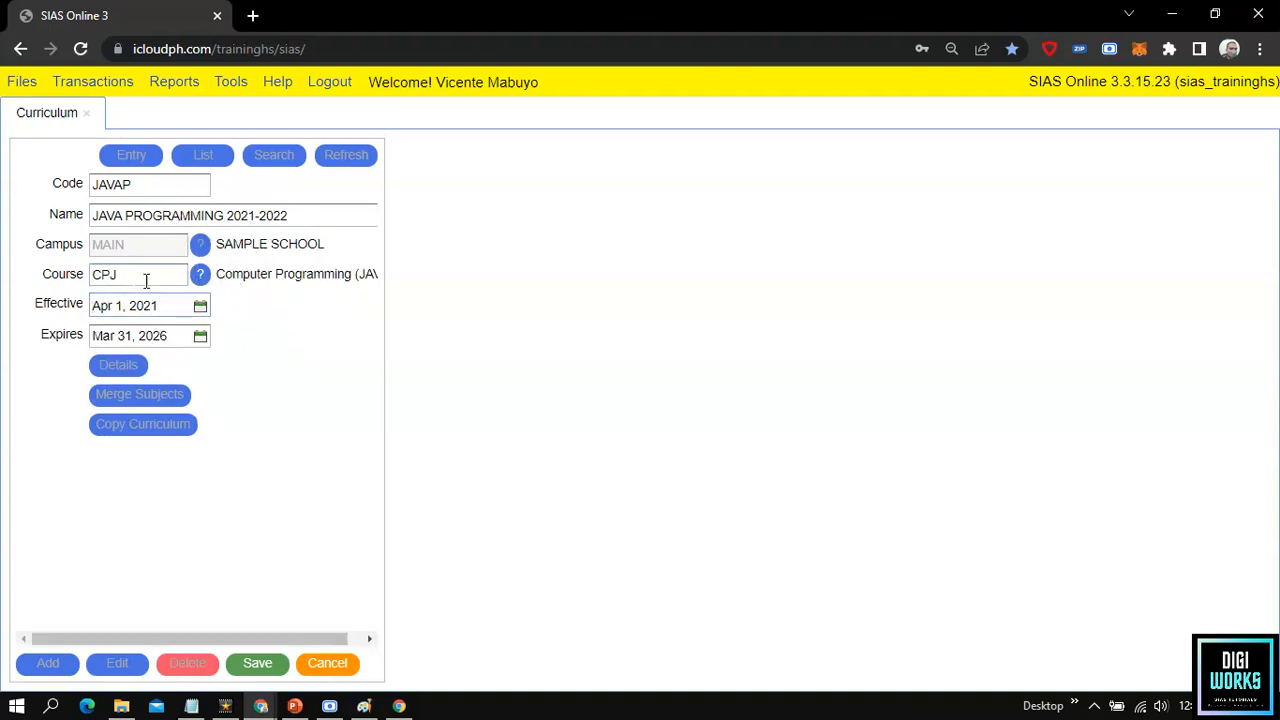
click(98, 298)
key(ctrl)
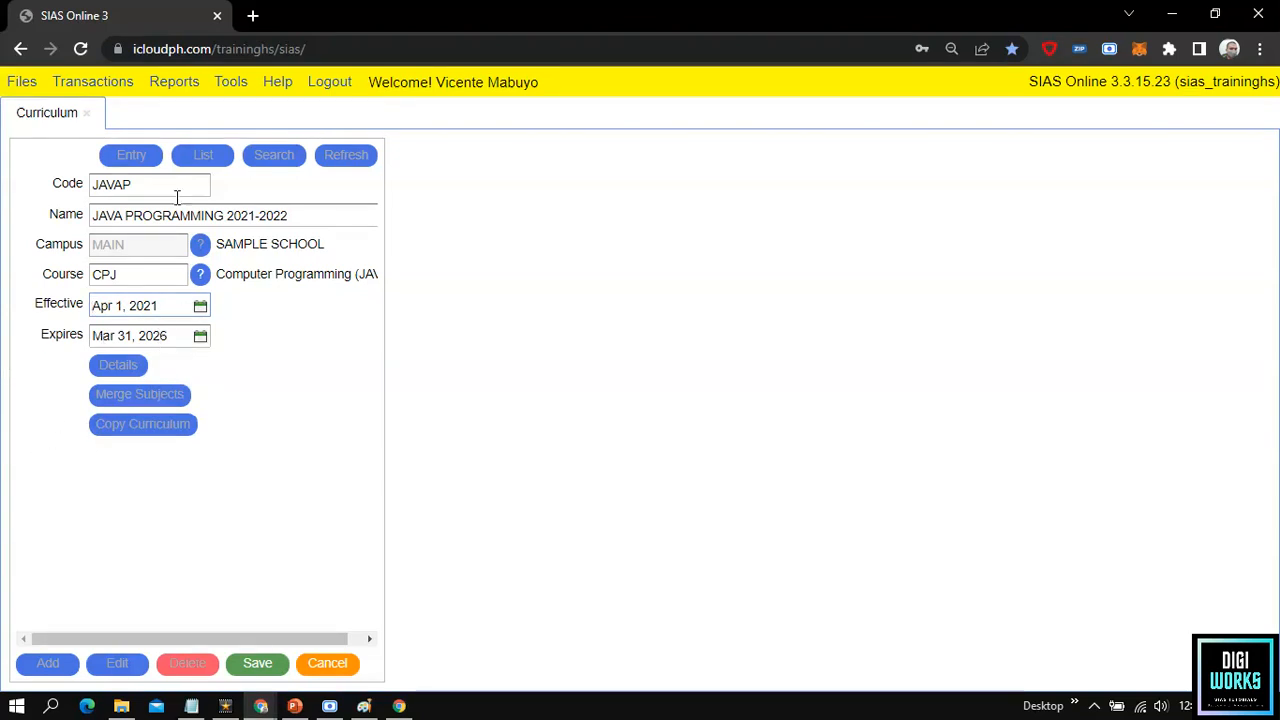
click(262, 668)
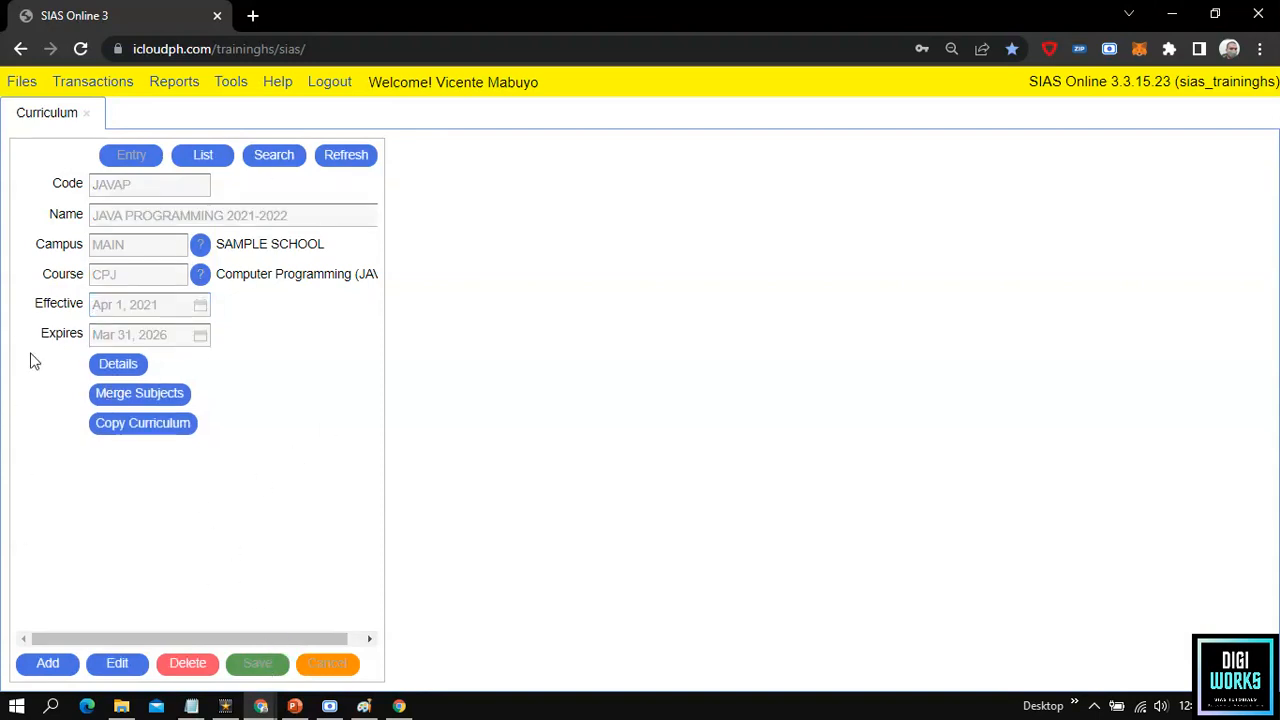
Open the JAVAP curriculum's details and search the subject lookup by name for "kom".
click(130, 372)
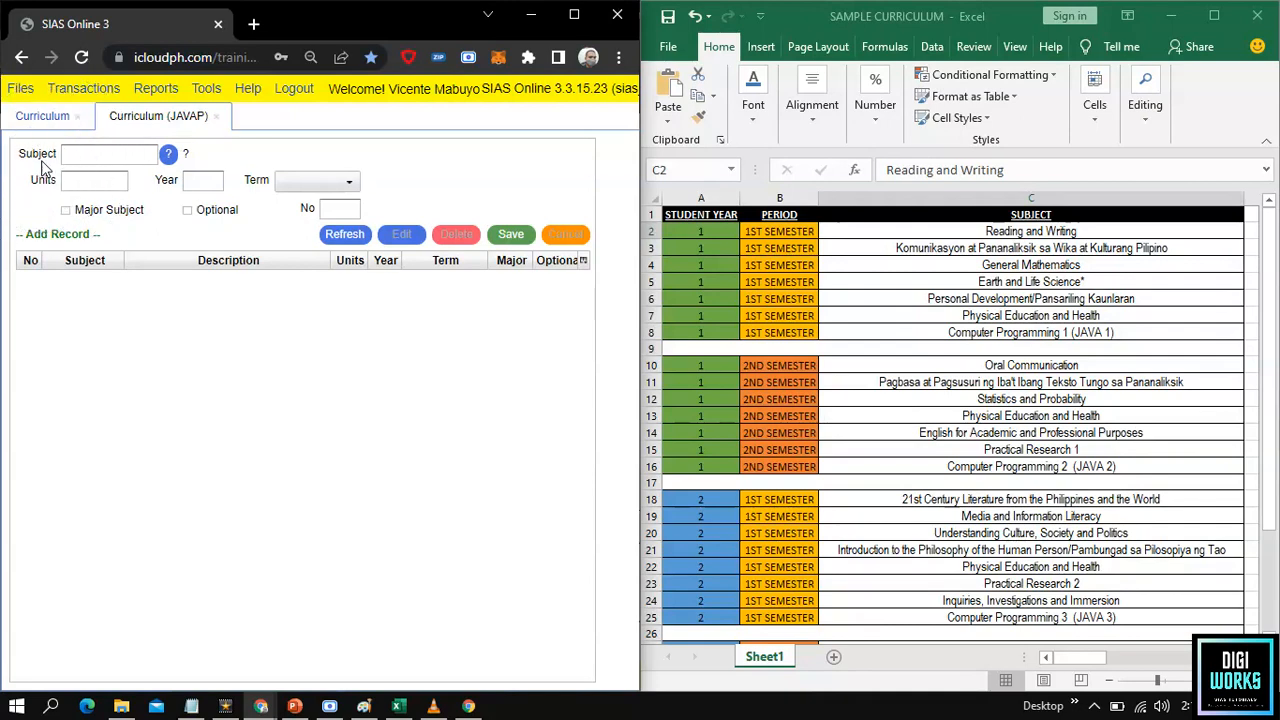
click(168, 154)
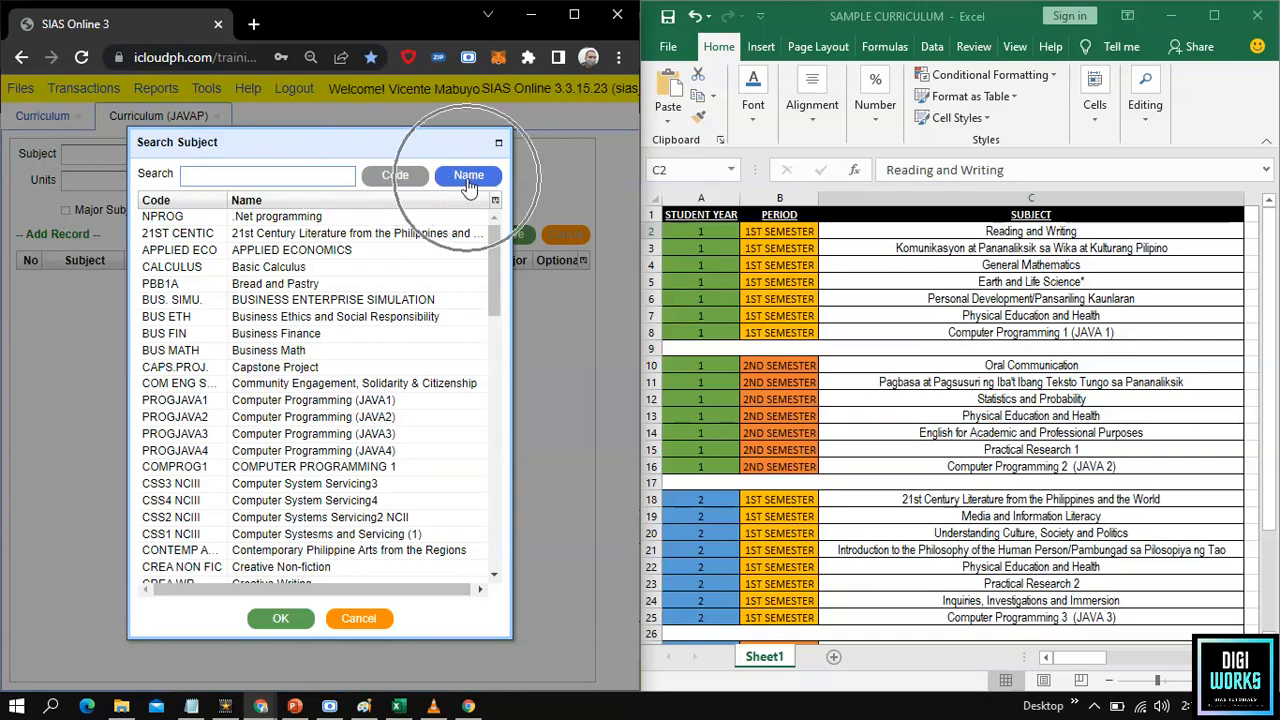
click(395, 175)
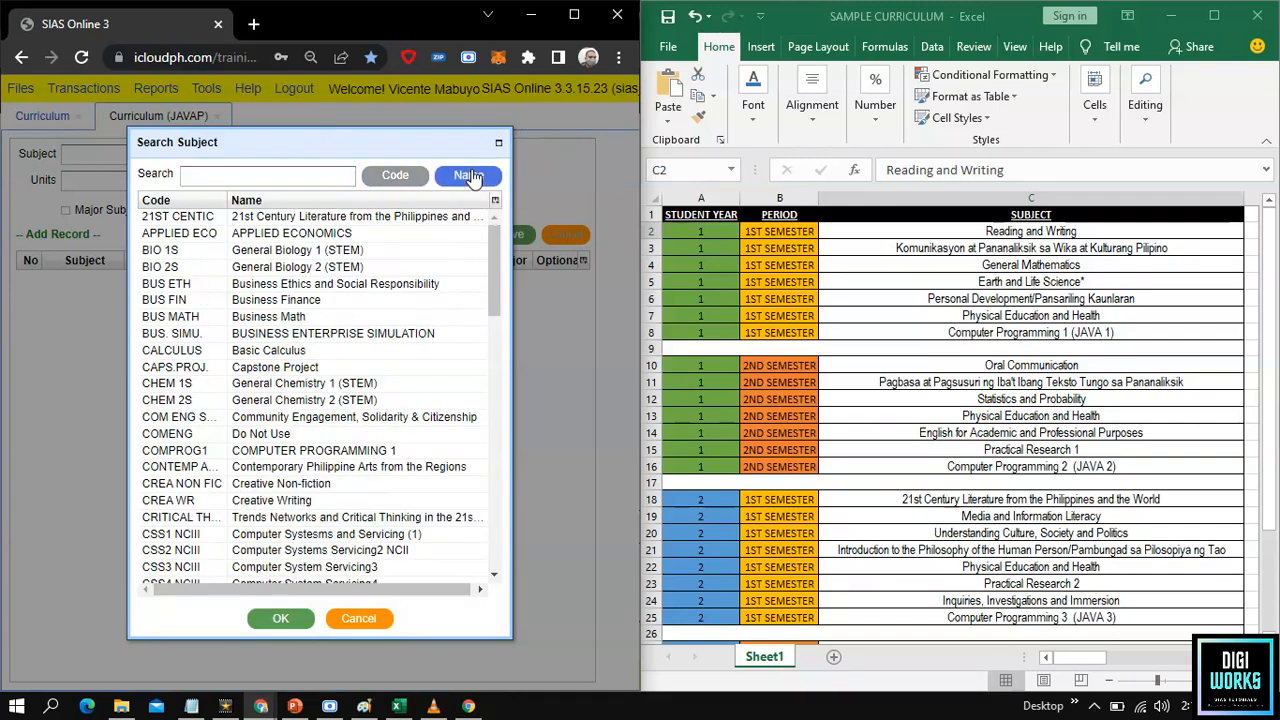
click(455, 177)
click(348, 171)
text(kom)
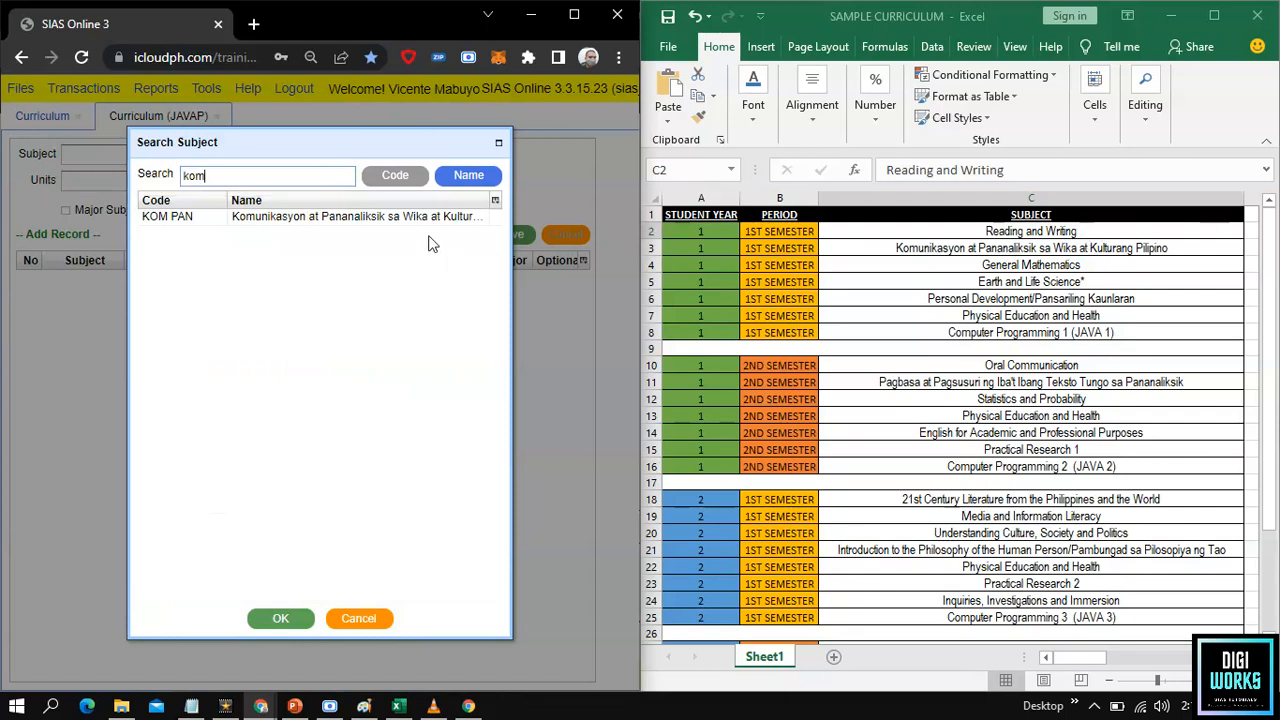
Search the subject names for "rea" instead and choose Reading and Writing (RDG & WR IA).
double_click(250, 176)
text(rea)
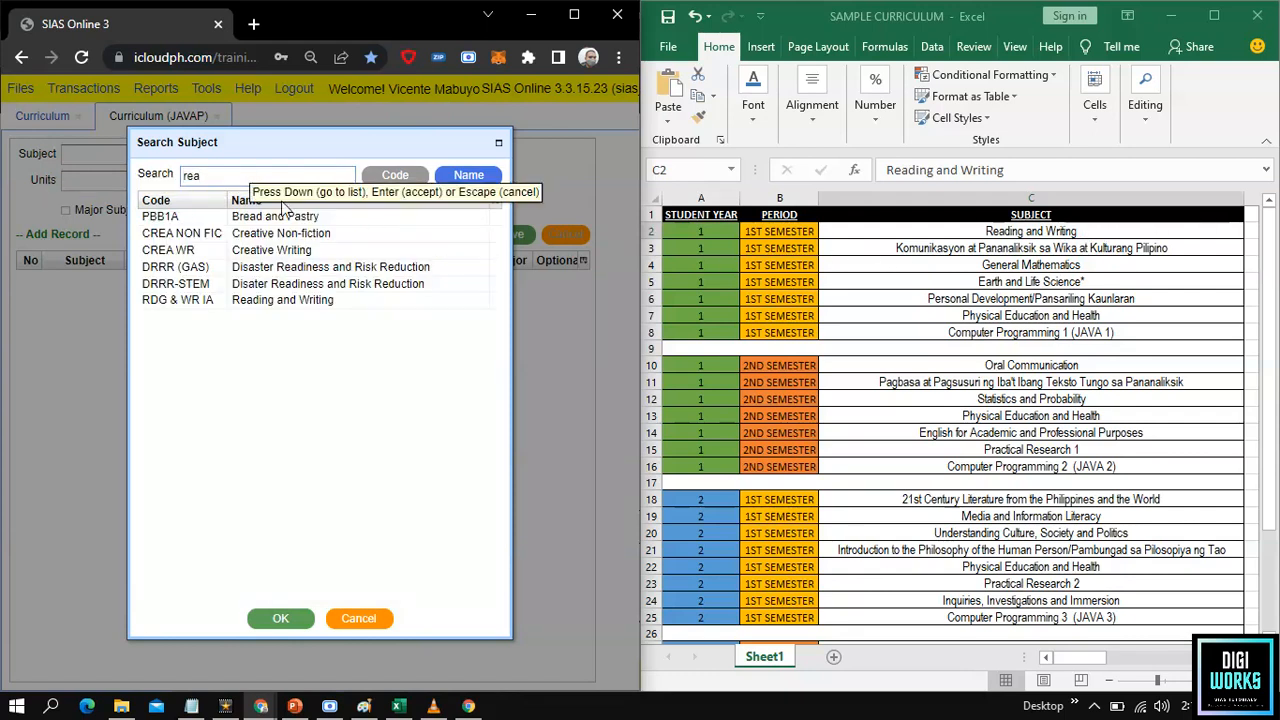
click(282, 302)
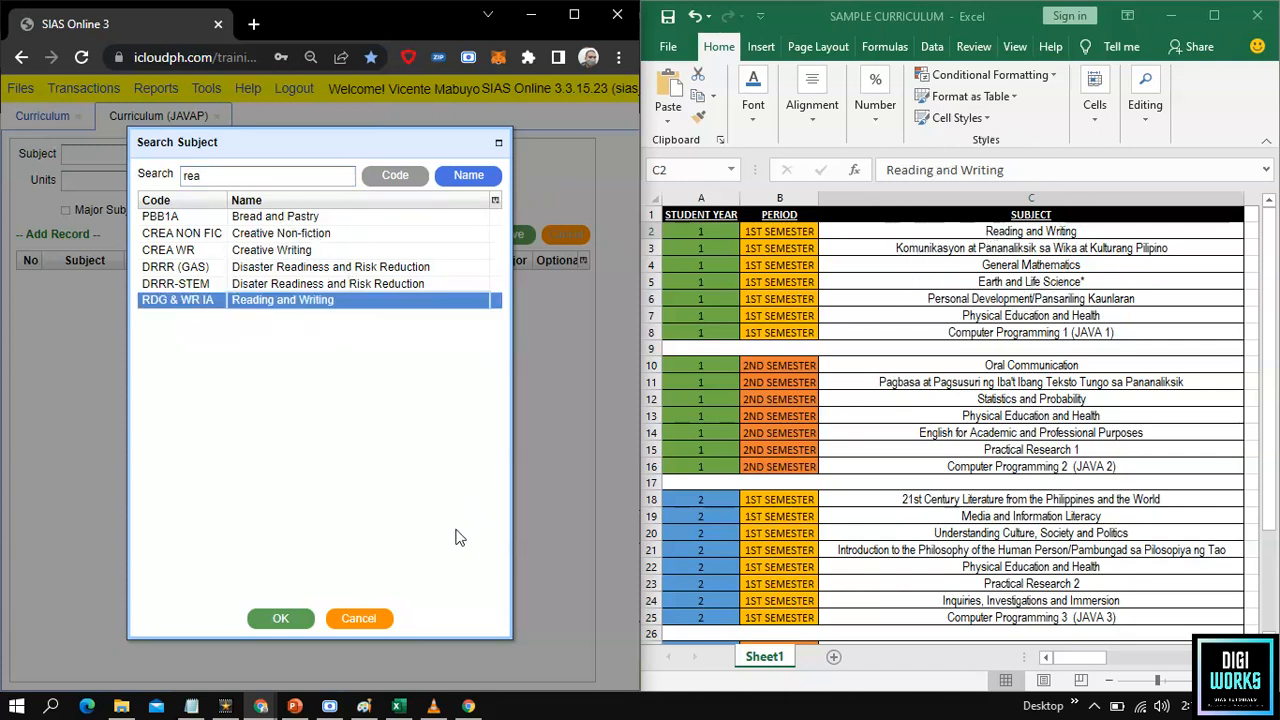
click(281, 620)
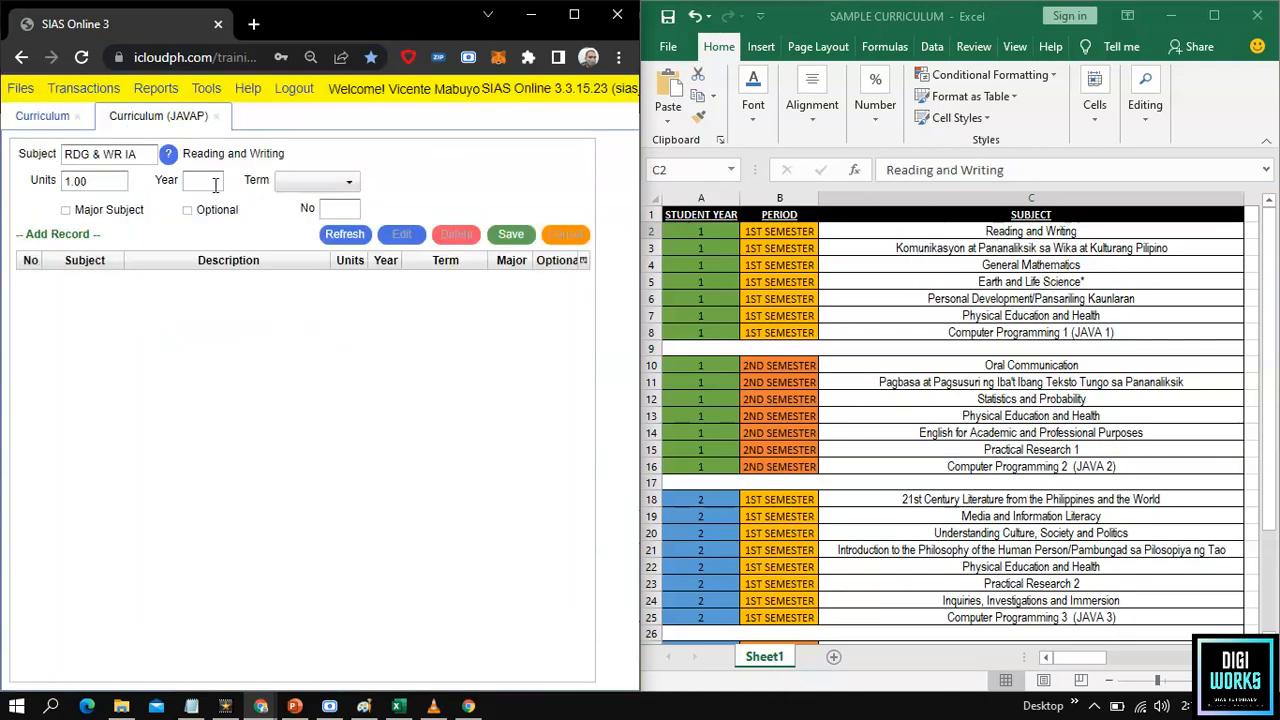
Set the Reading and Writing entry to year 1, term 1st Semester and number 1.
click(212, 182)
key(ctrl)
key(ctrl)
key(ctrl)
text(1)
click(300, 183)
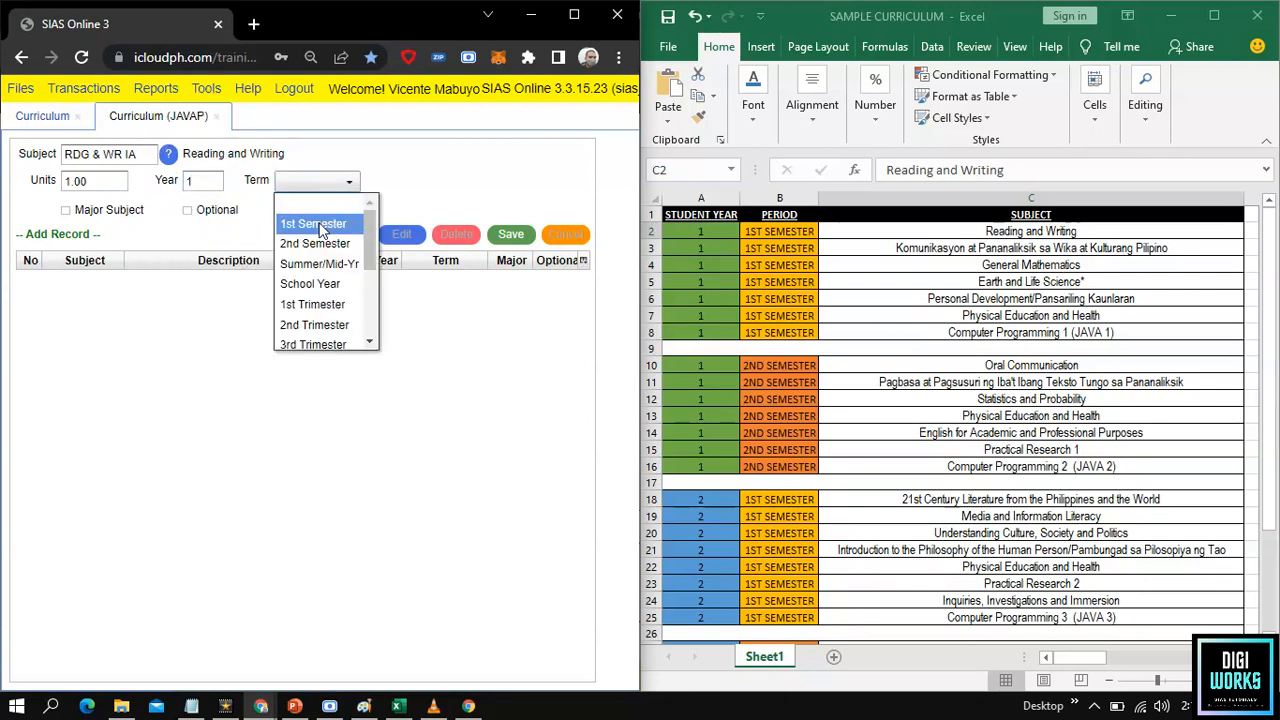
click(314, 217)
key(ctrl)
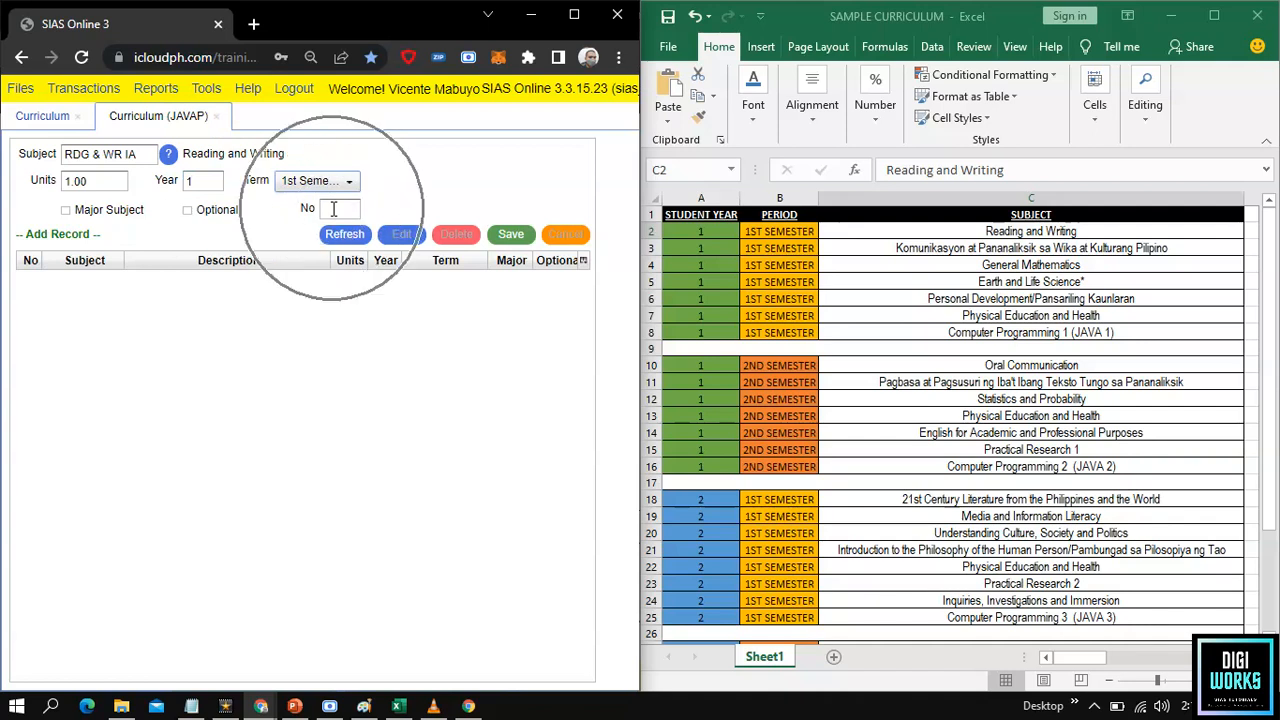
click(334, 209)
text(1)
key(ctrl)
key(ctrl)
key(ctrl)
key(ctrl)
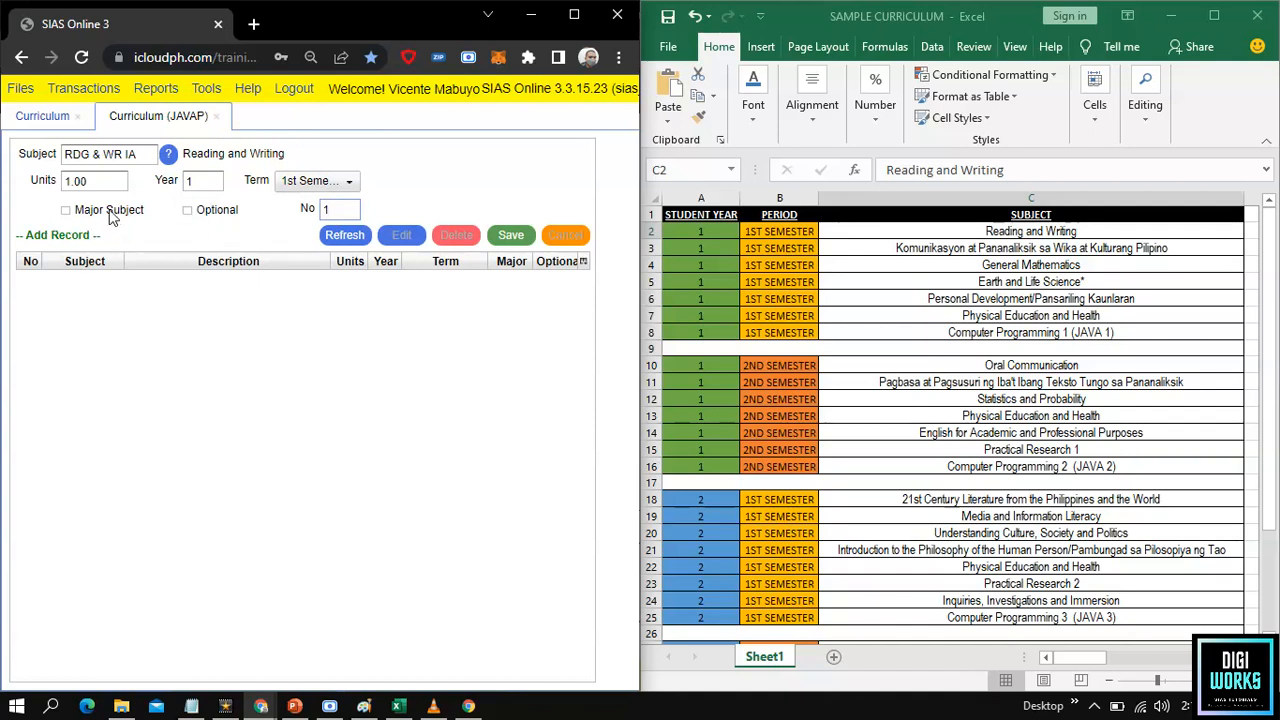
Leave Major Subject and Optional unticked for Reading and Writing, and save it to the curriculum.
key(ctrl)
click(64, 211)
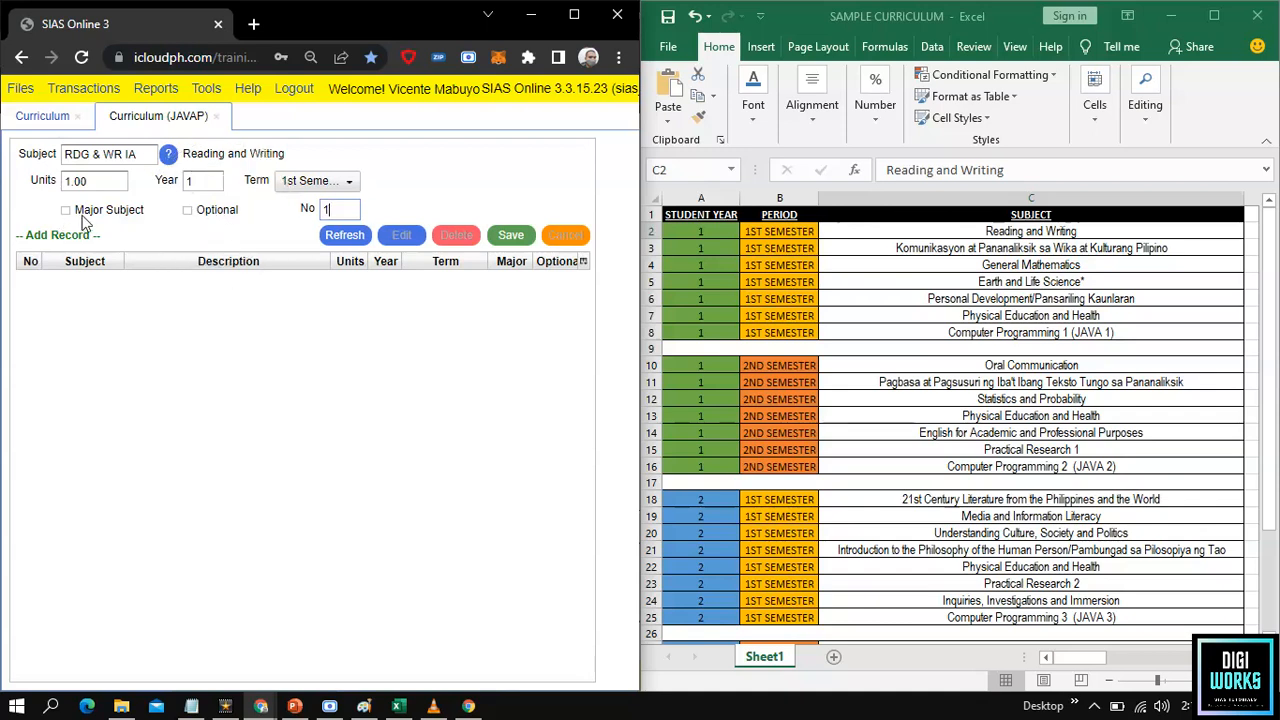
click(188, 210)
click(133, 212)
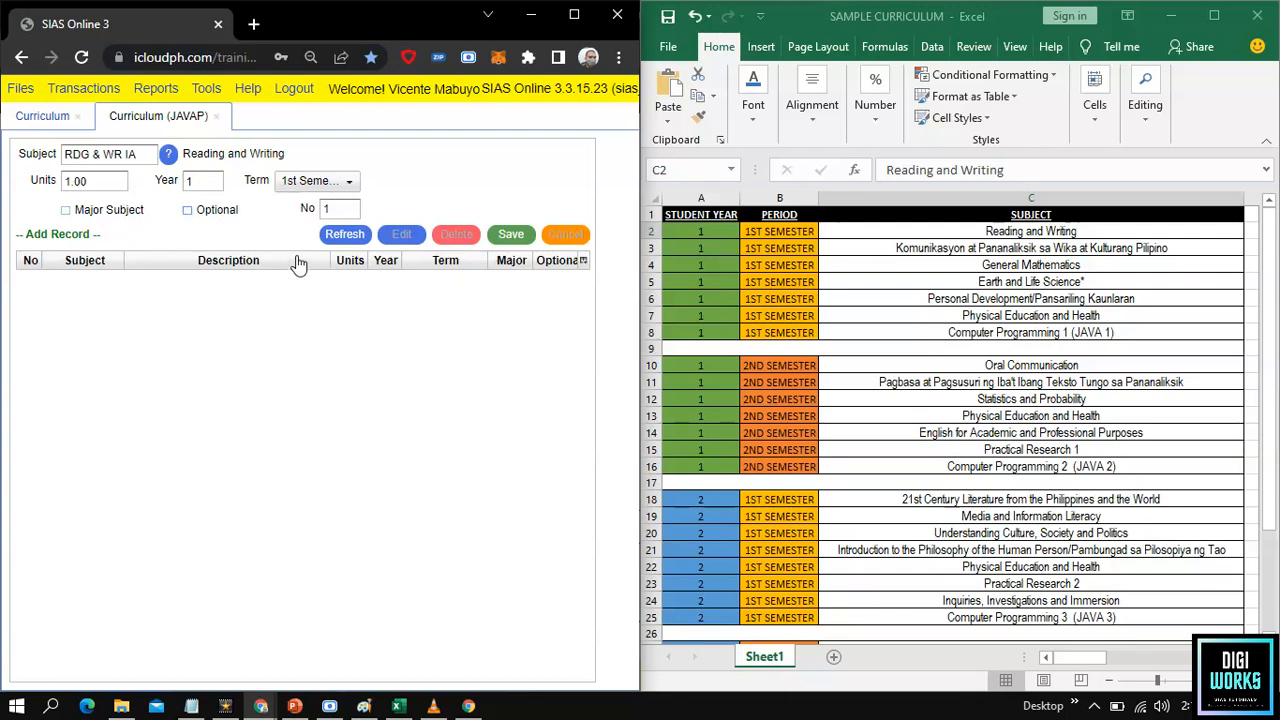
click(510, 240)
click(509, 240)
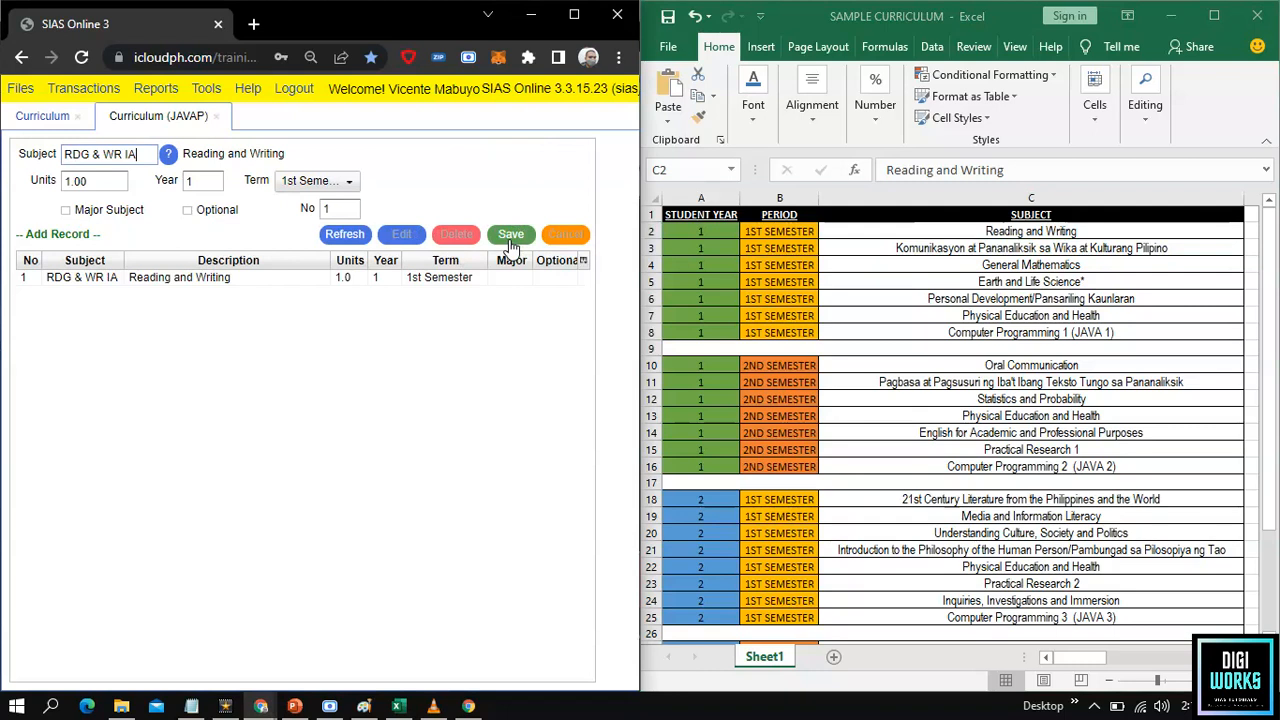
key(ctrl)
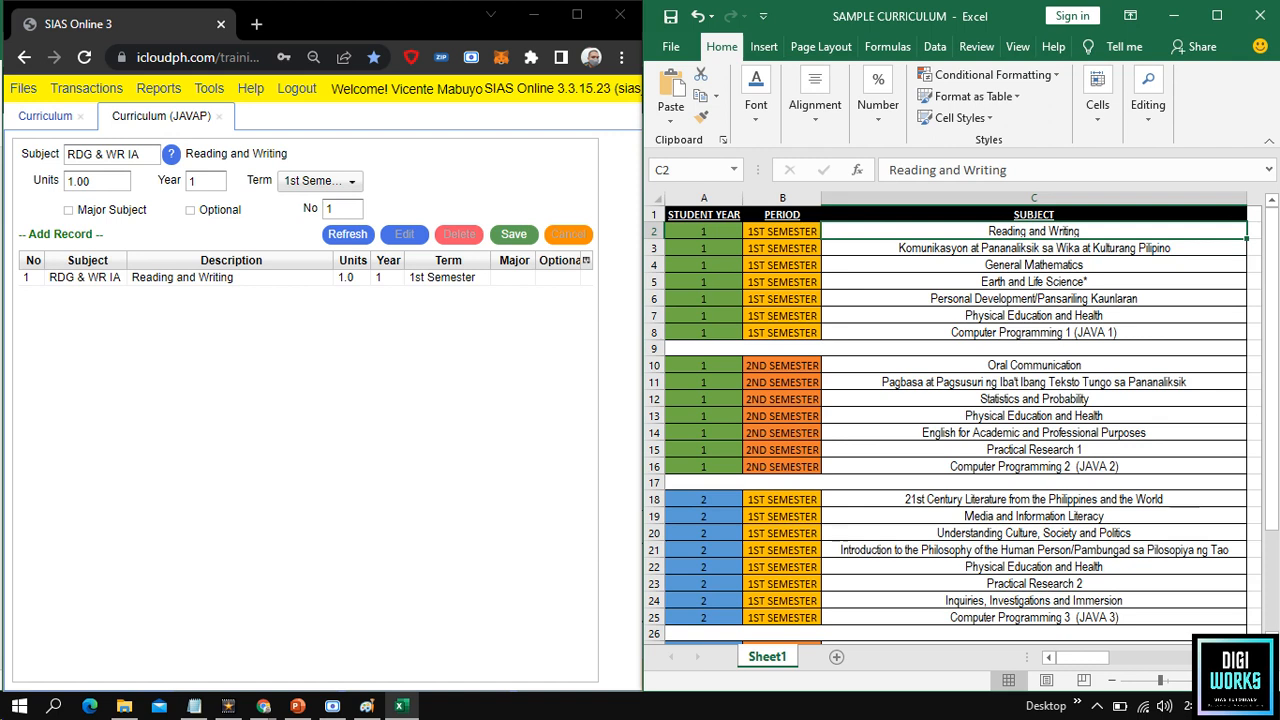
In the workbook, review the year 1, 1st semester rows A2:C8 and select Komunikasyon at Pananaliksik sa Wika at Kulturang Pilipino in C3.
drag(703, 231, 1013, 330)
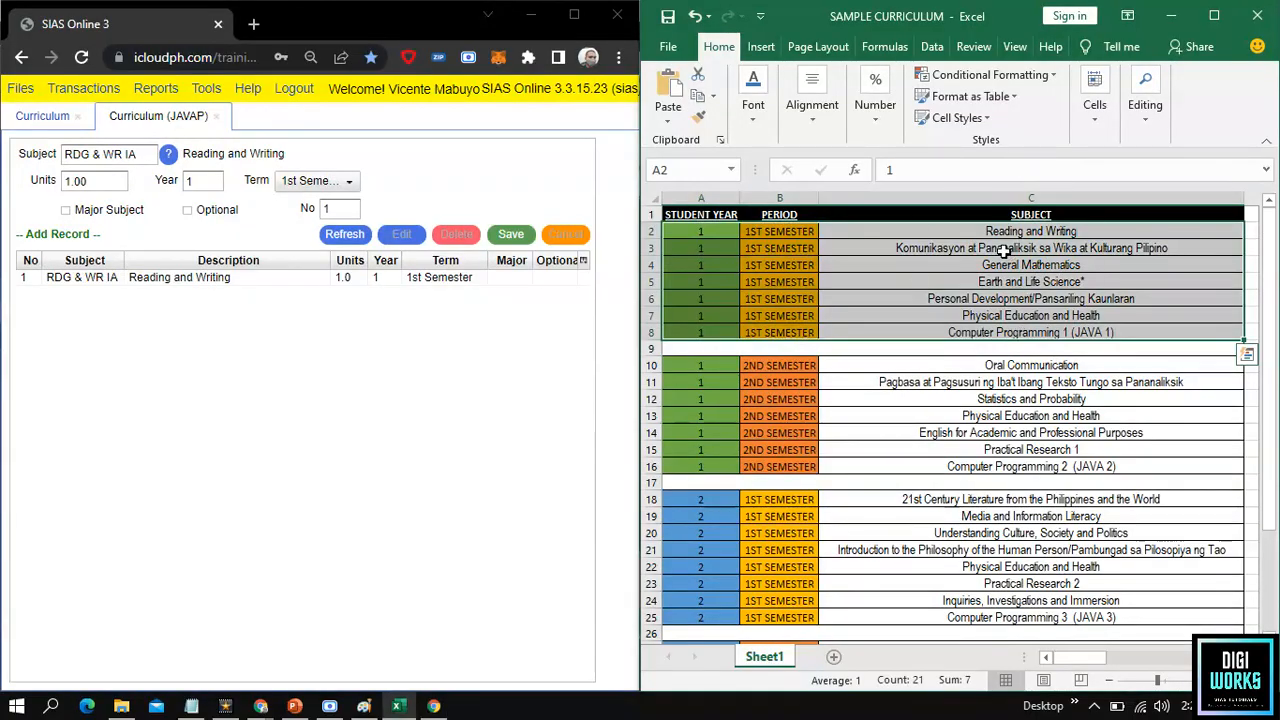
key(ctrl+q)
click(945, 249)
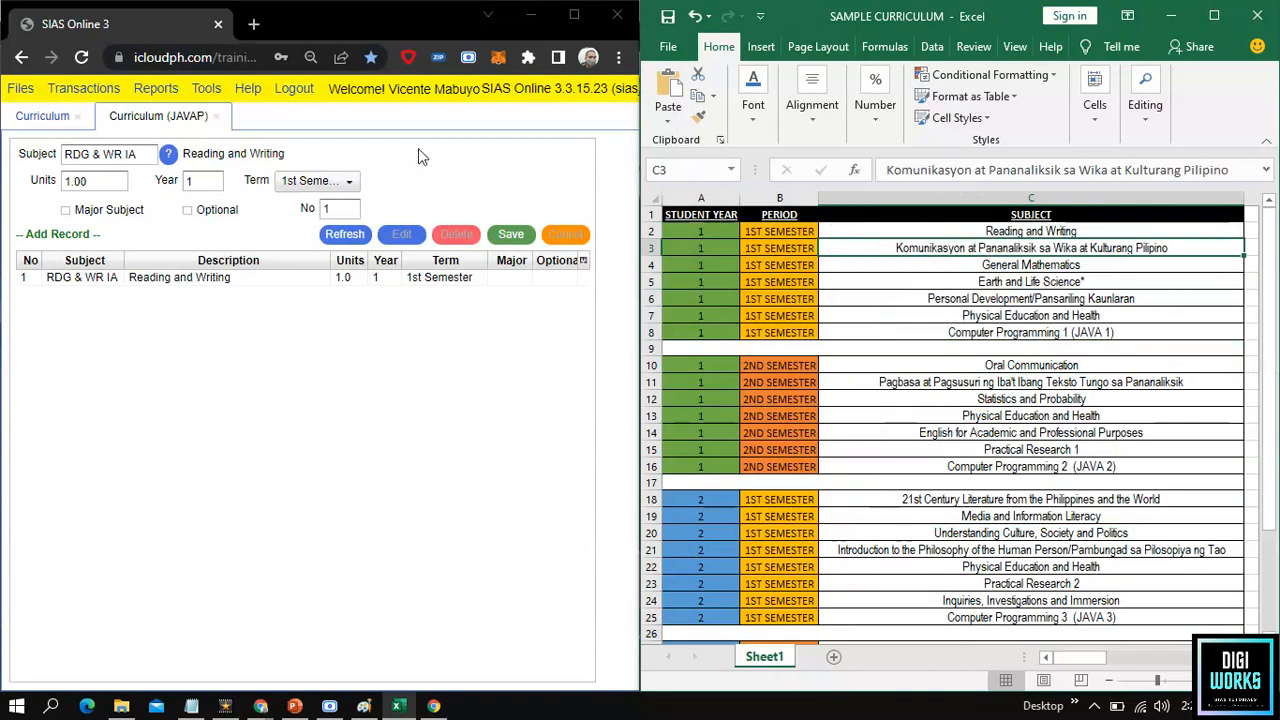
Search the subject names for "kom" and choose Komunikasyon at Pananaliksik sa Wika at Kulturang Pilipino (KOM PAN).
click(166, 153)
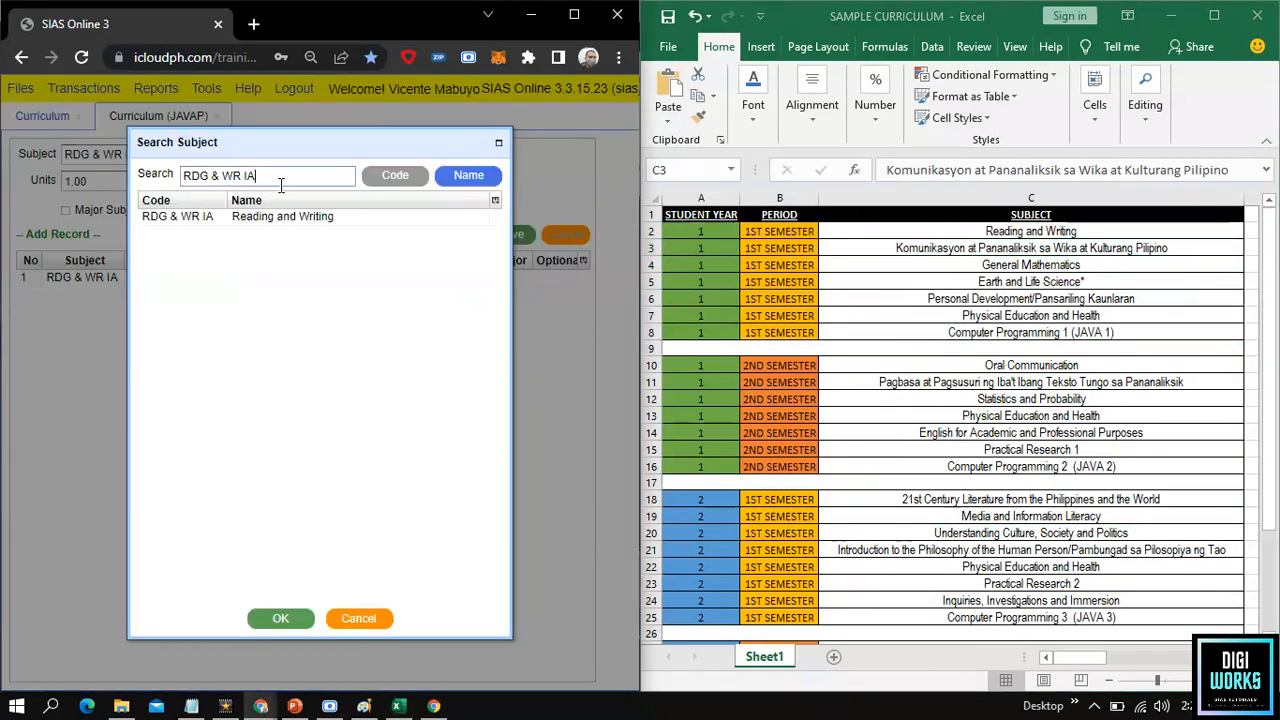
click(455, 176)
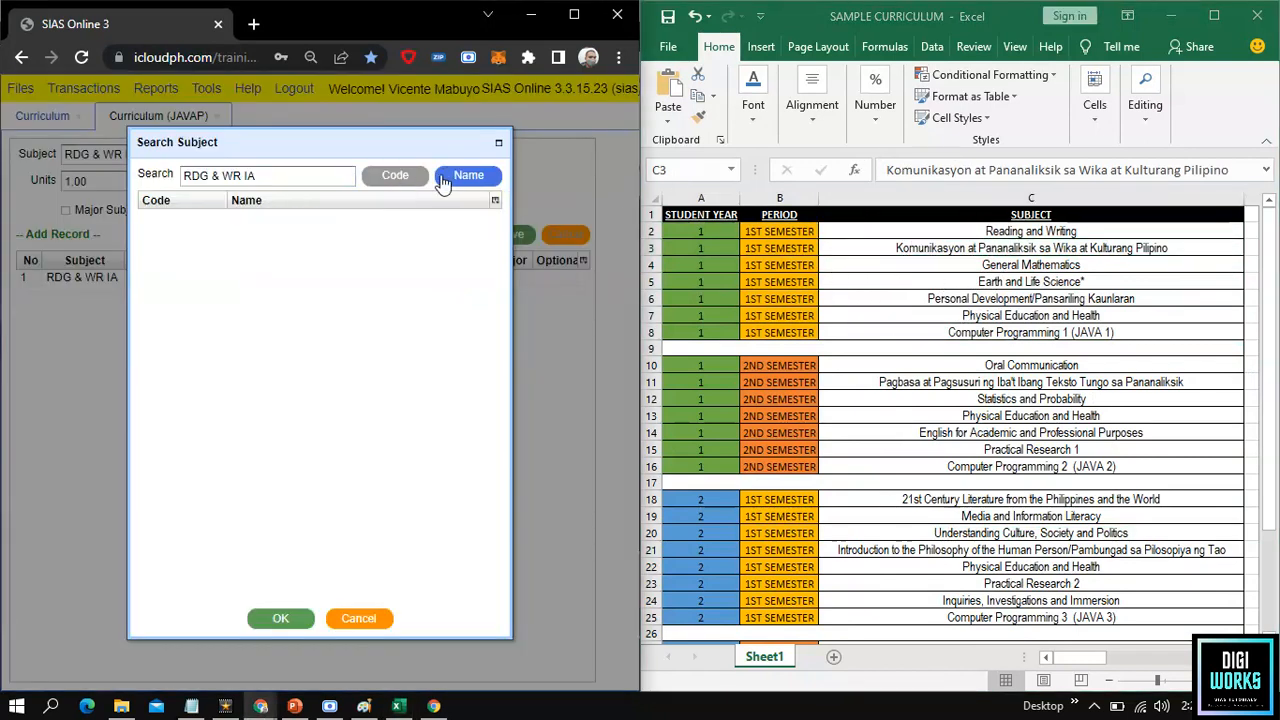
triple_click(332, 176)
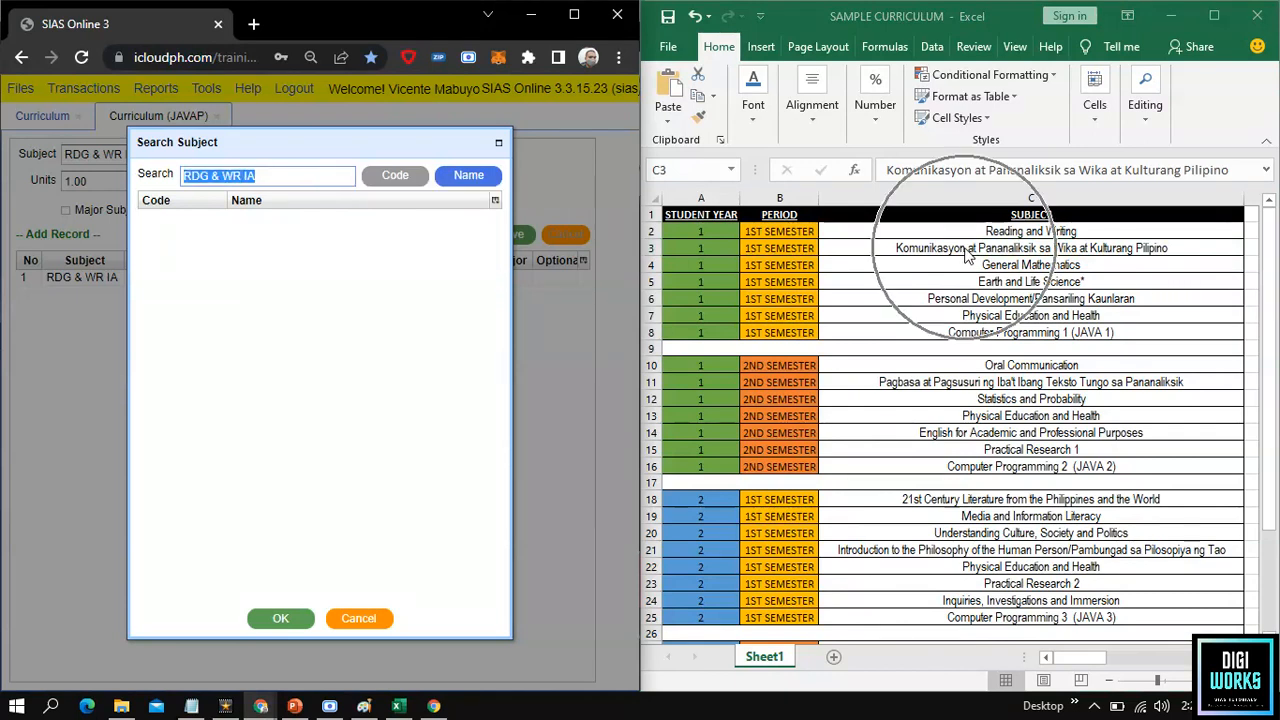
text(kom)
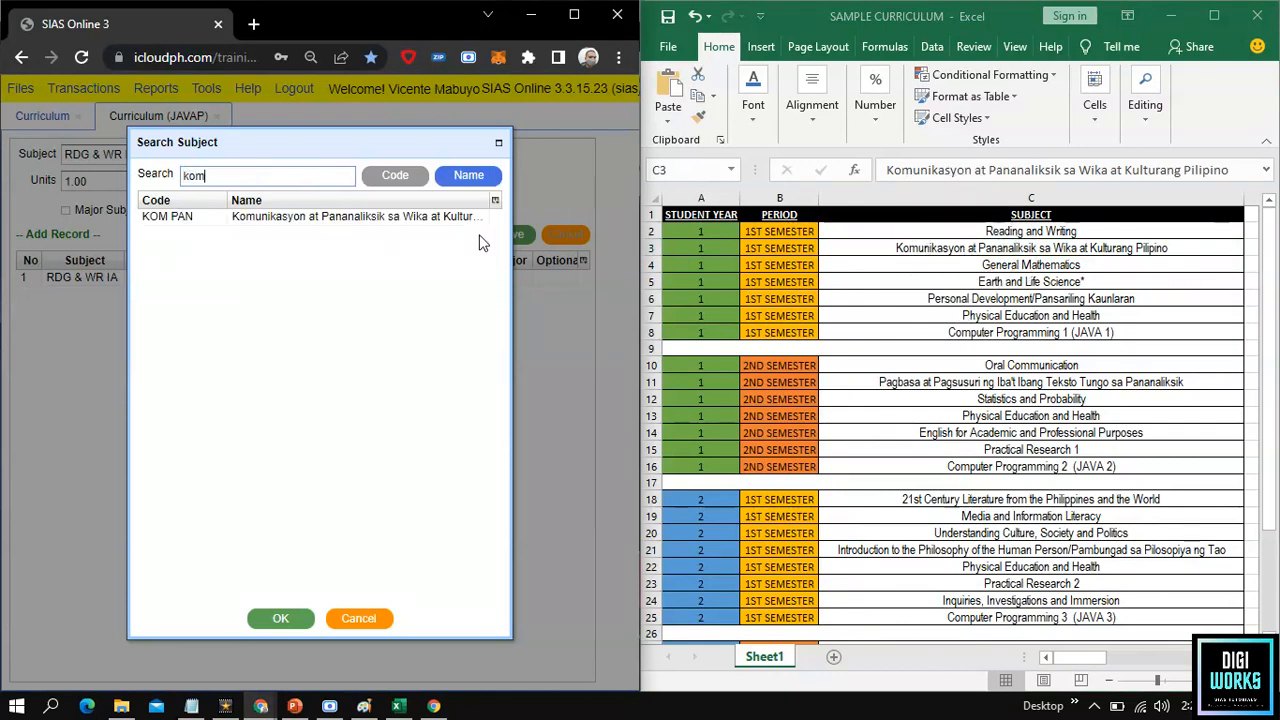
click(416, 217)
click(281, 620)
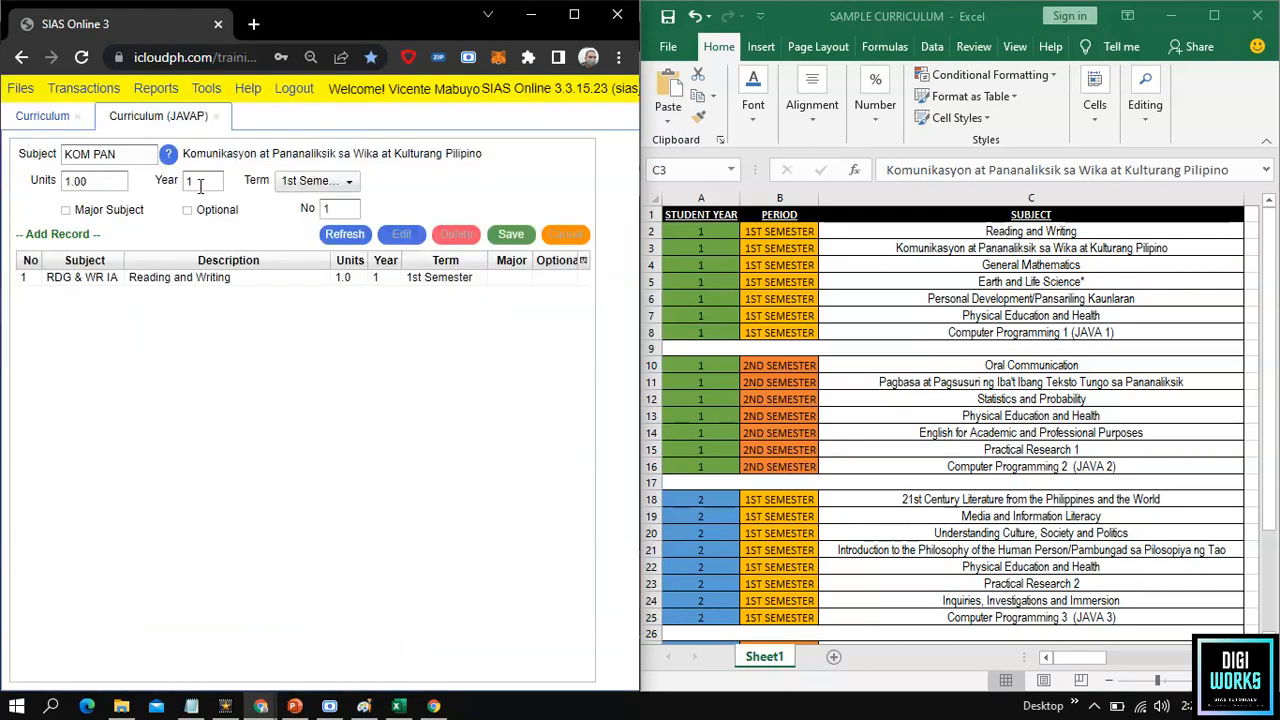
Set the Komunikasyon at Pananaliksik entry's number to 2 and save it to the curriculum.
click(335, 209)
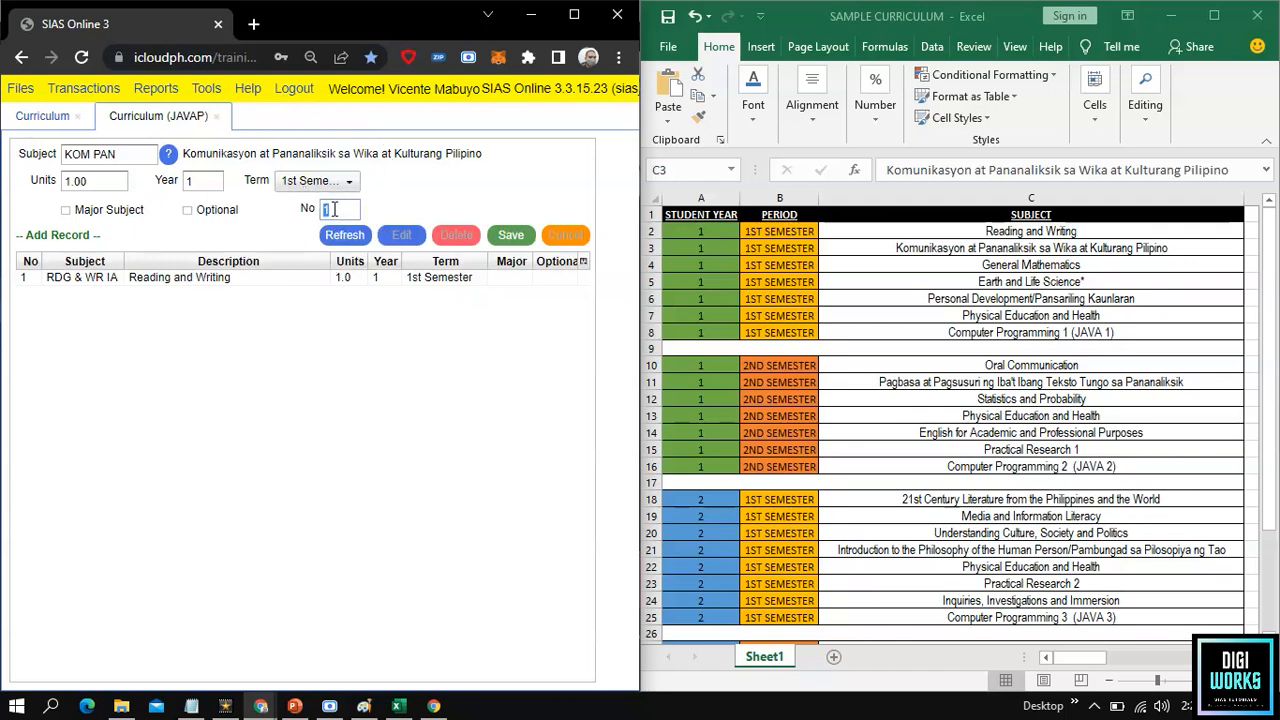
text(2)
click(510, 234)
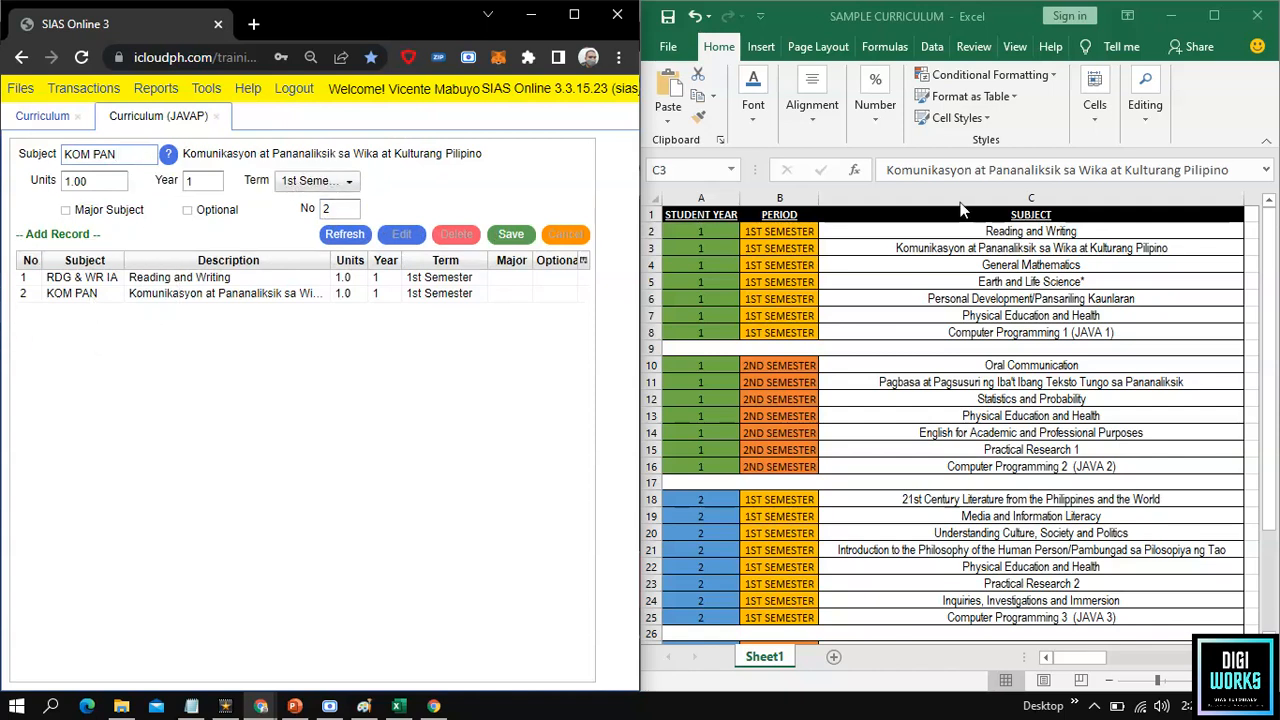
Find General Mathematics (GEN.MATH IIIA) by searching for "math" and save it to the curriculum as number 3.
click(169, 157)
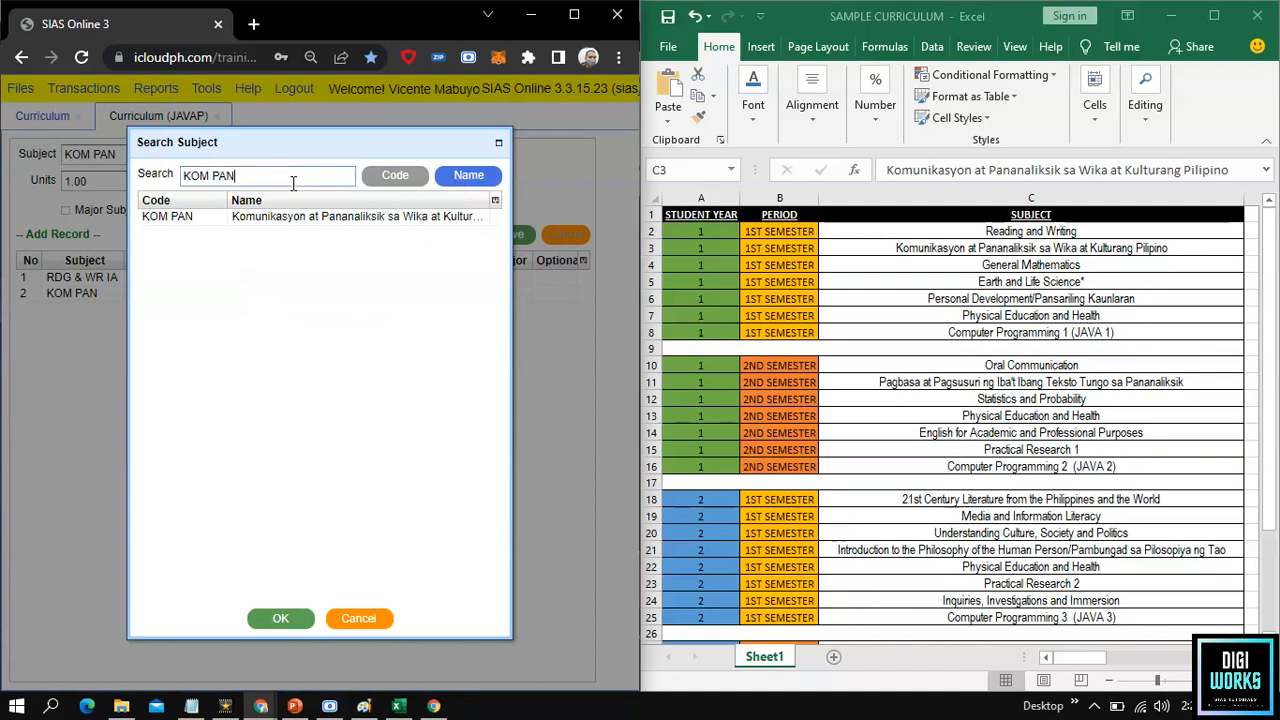
triple_click(293, 183)
text(math)
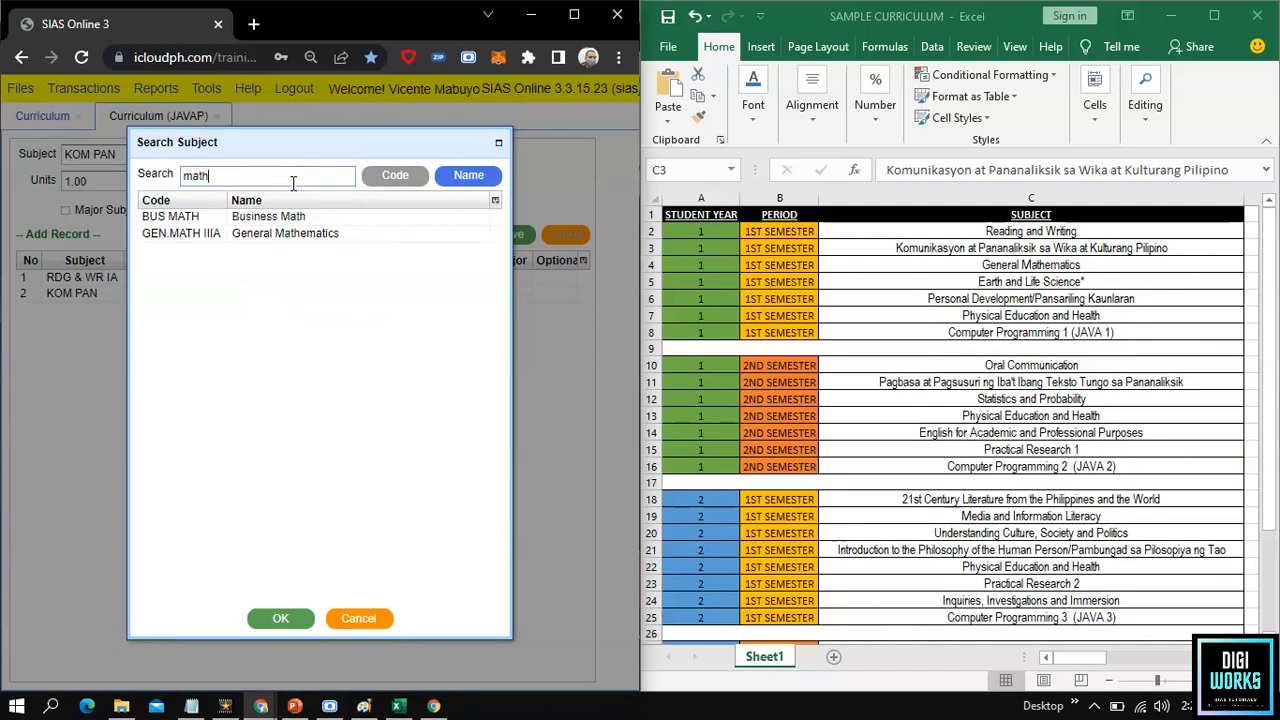
click(303, 236)
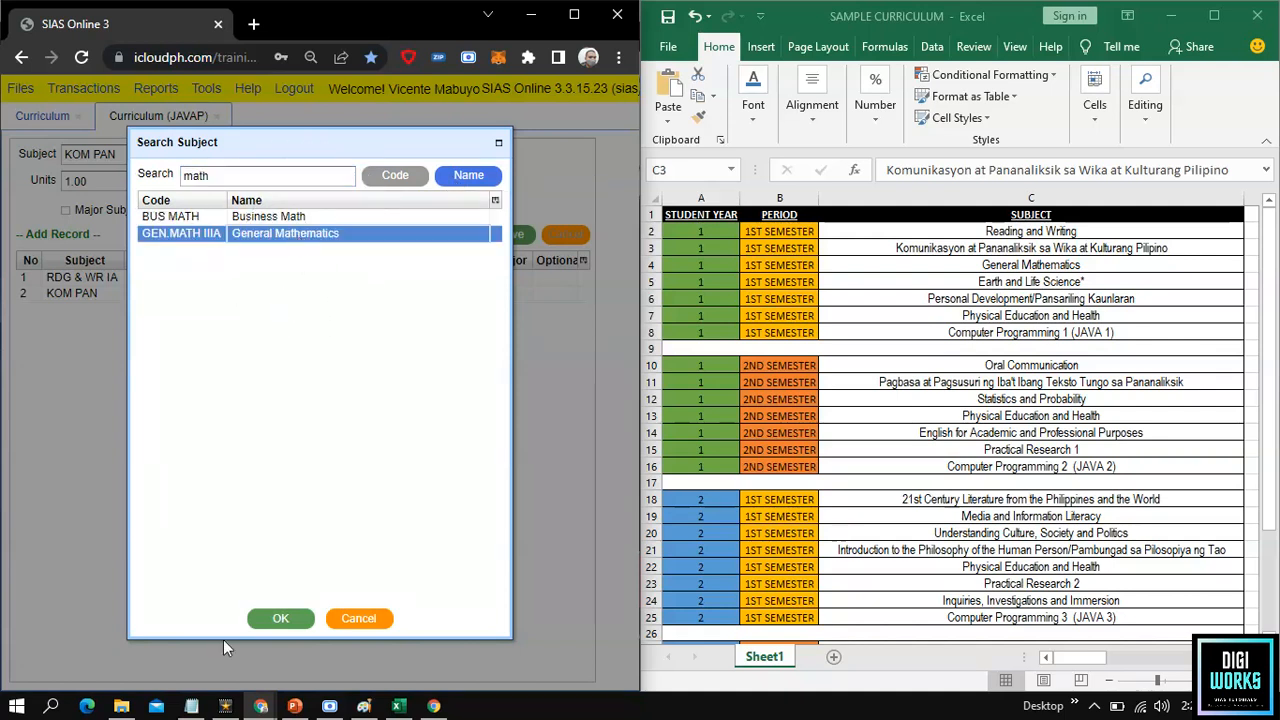
click(280, 620)
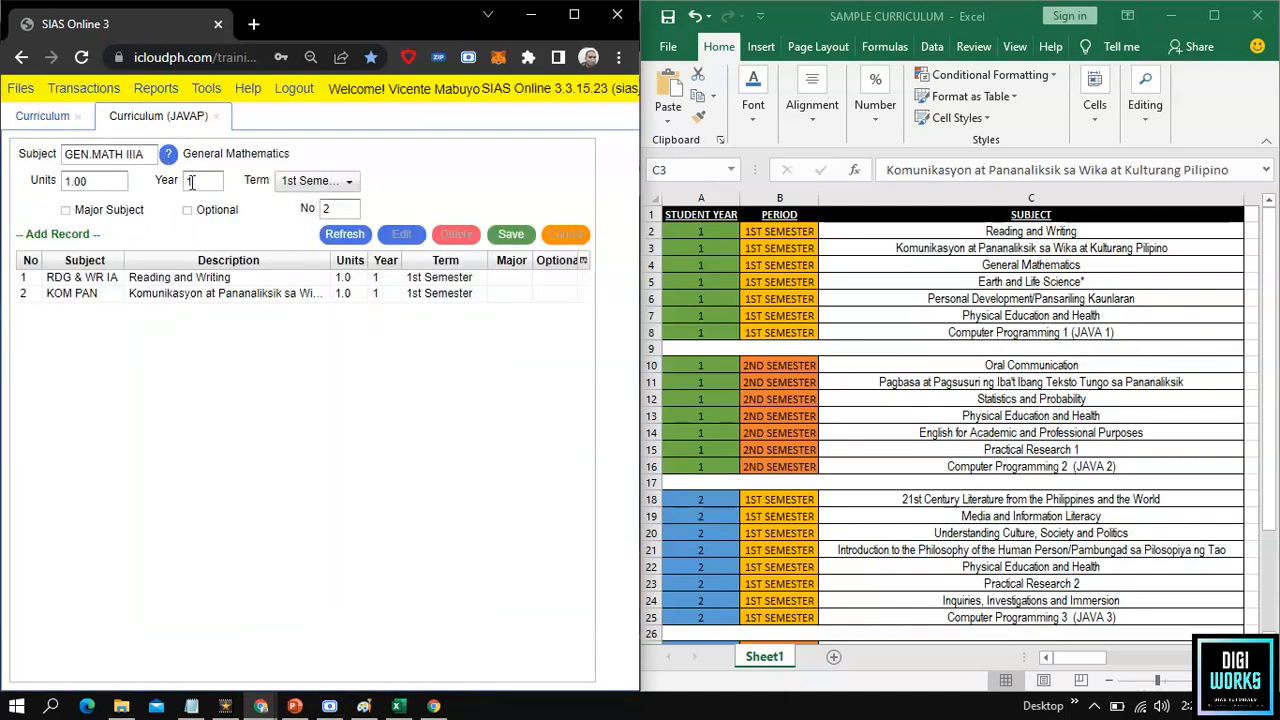
double_click(335, 208)
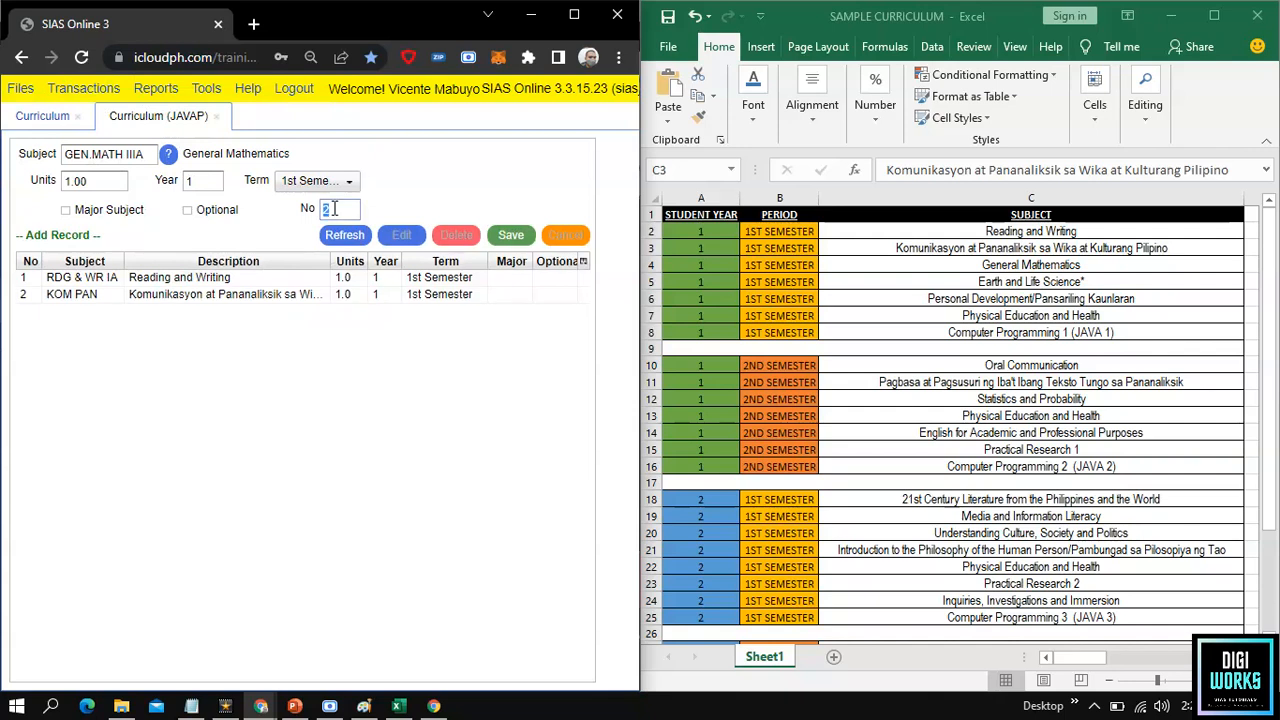
click(507, 238)
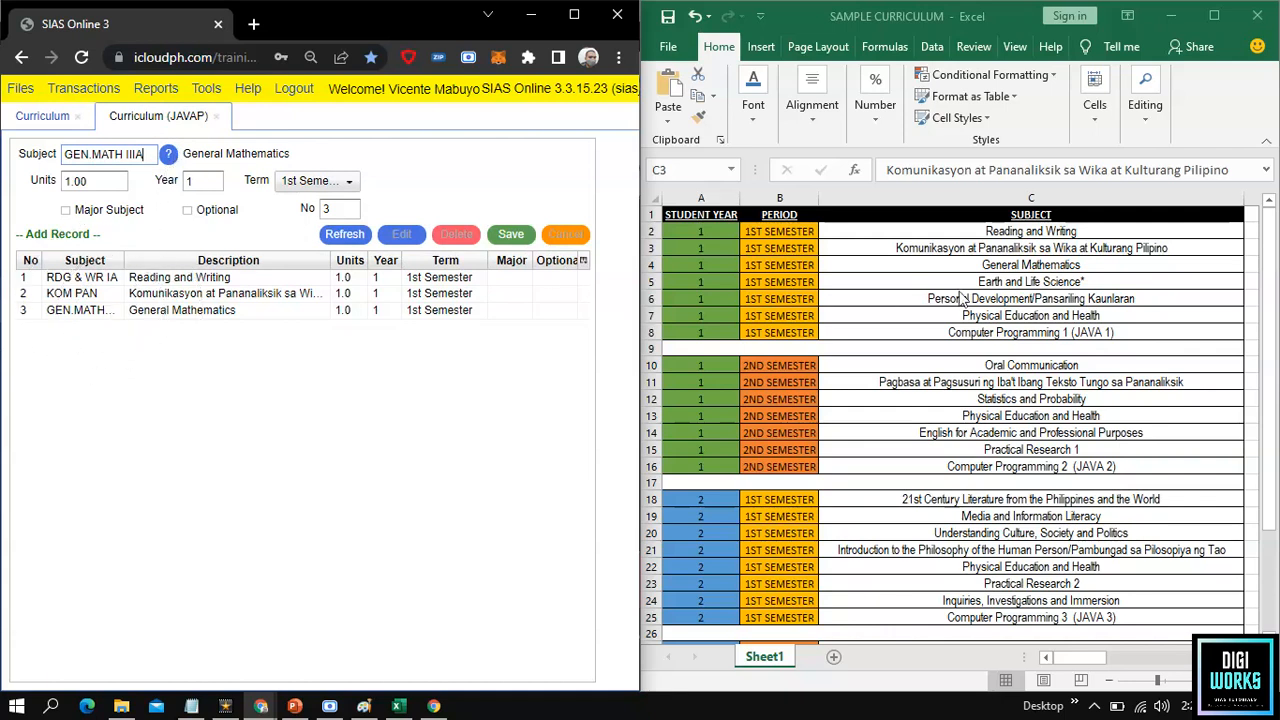
Select Earth and Life Science in workbook cell C5, and choose the matching subject by searching the subject names for "eart".
click(1012, 286)
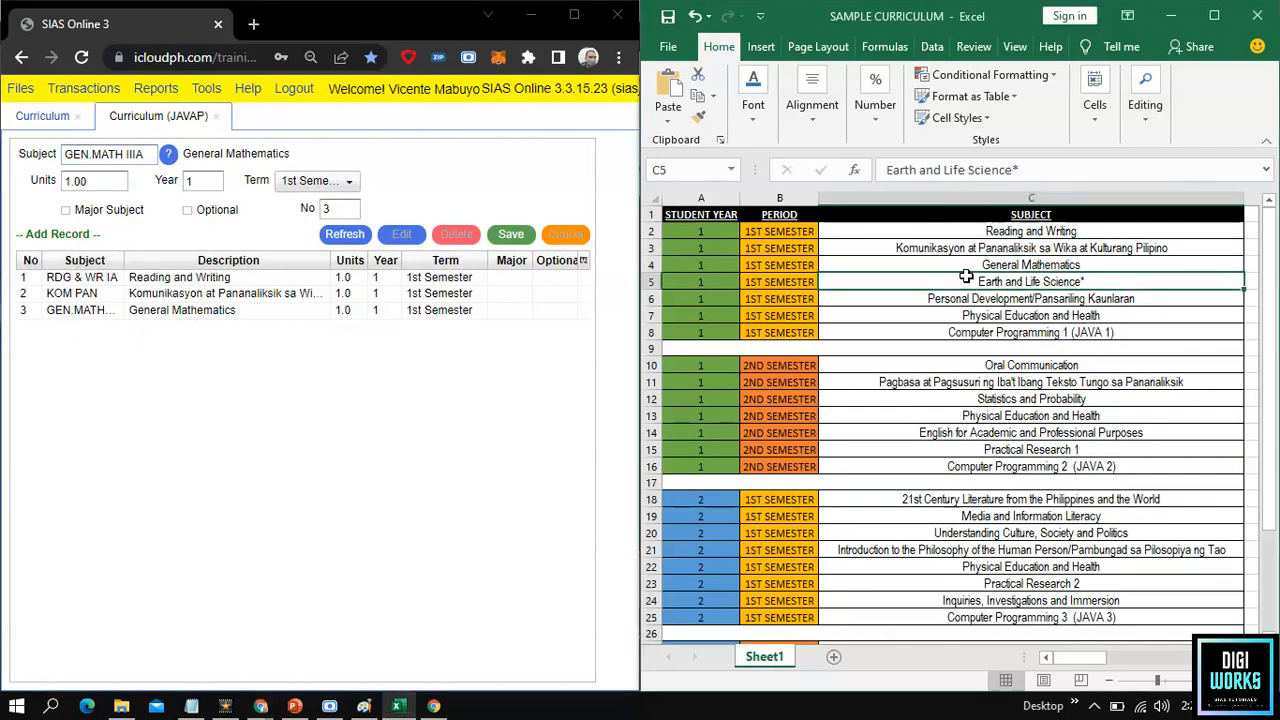
click(166, 154)
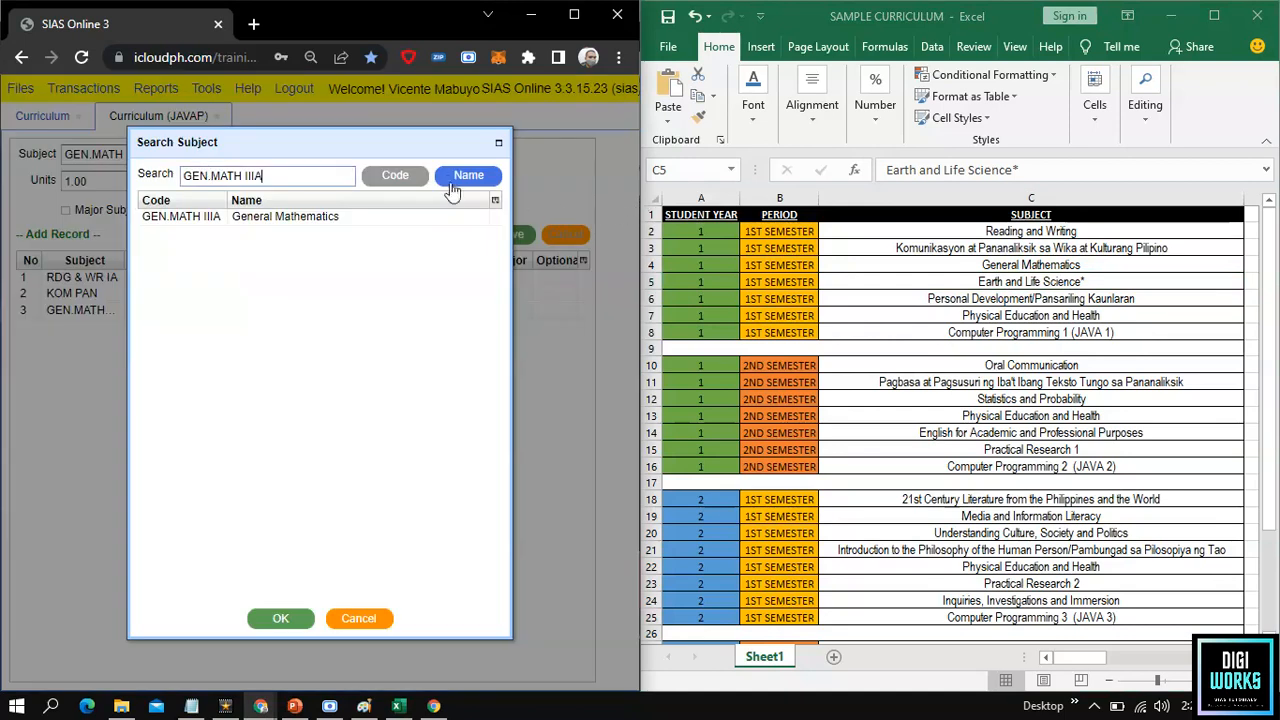
triple_click(277, 178)
text(ea)
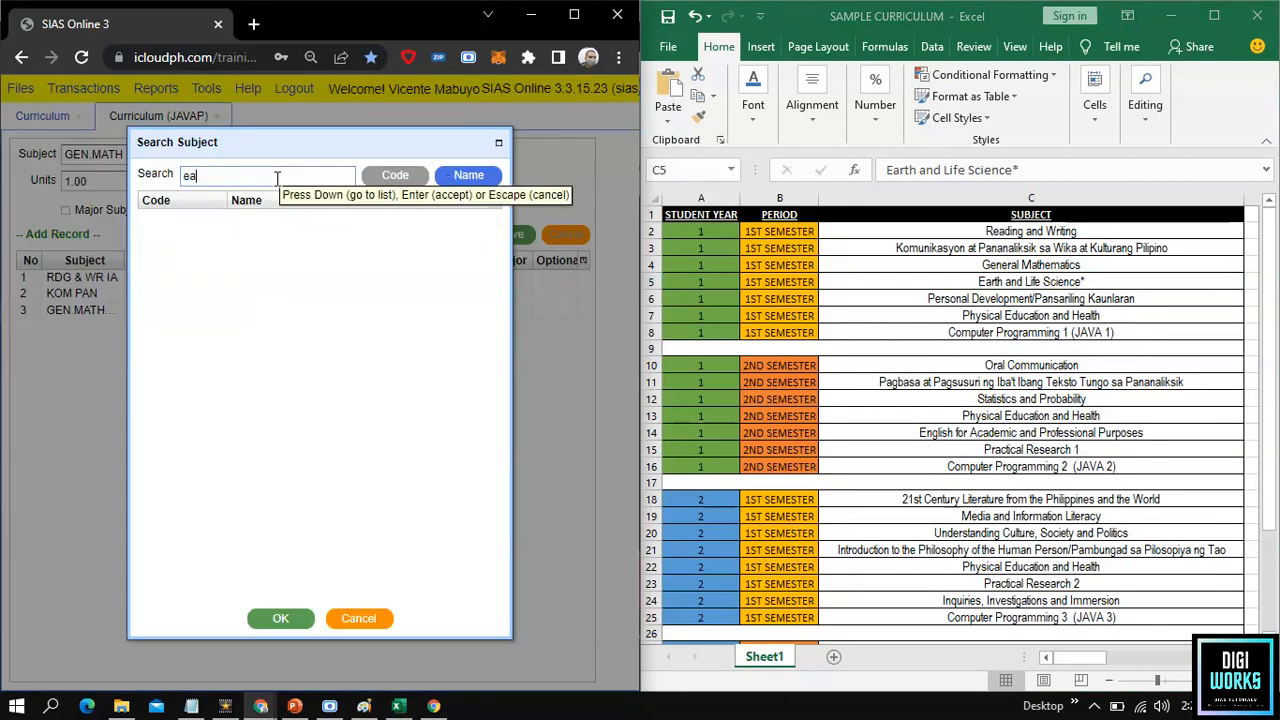
text(rh)
text(t)
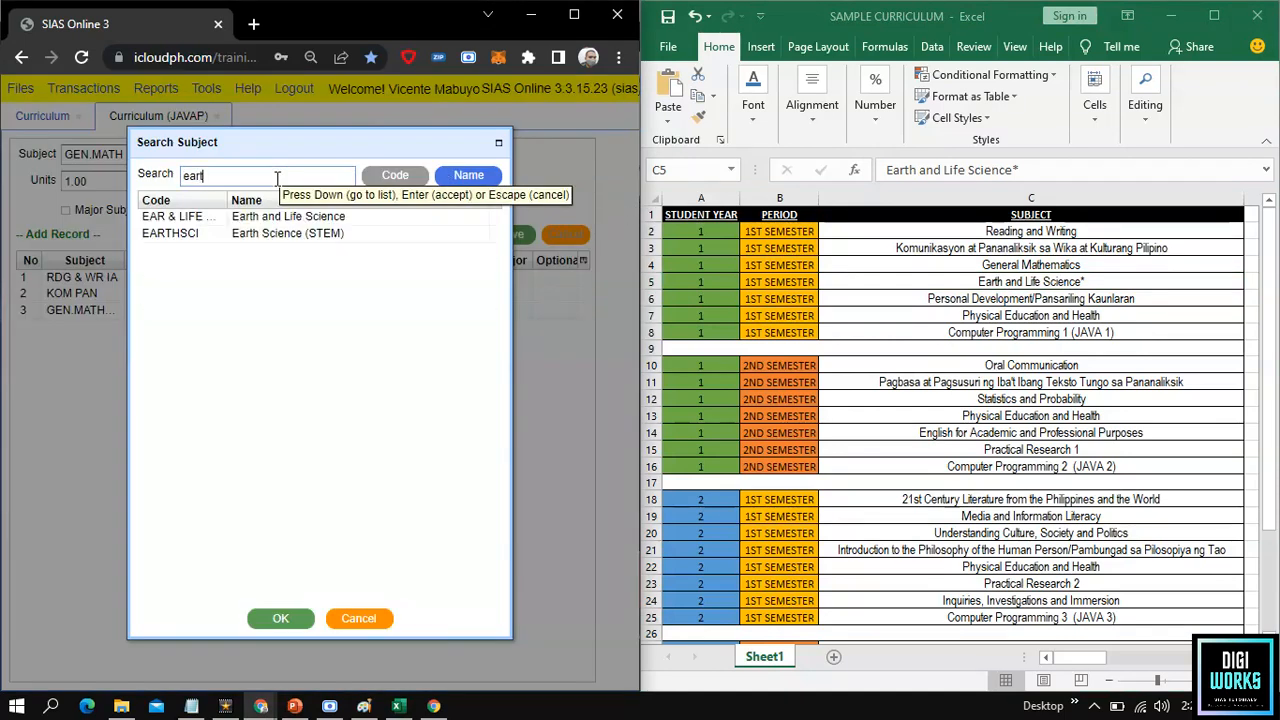
click(276, 222)
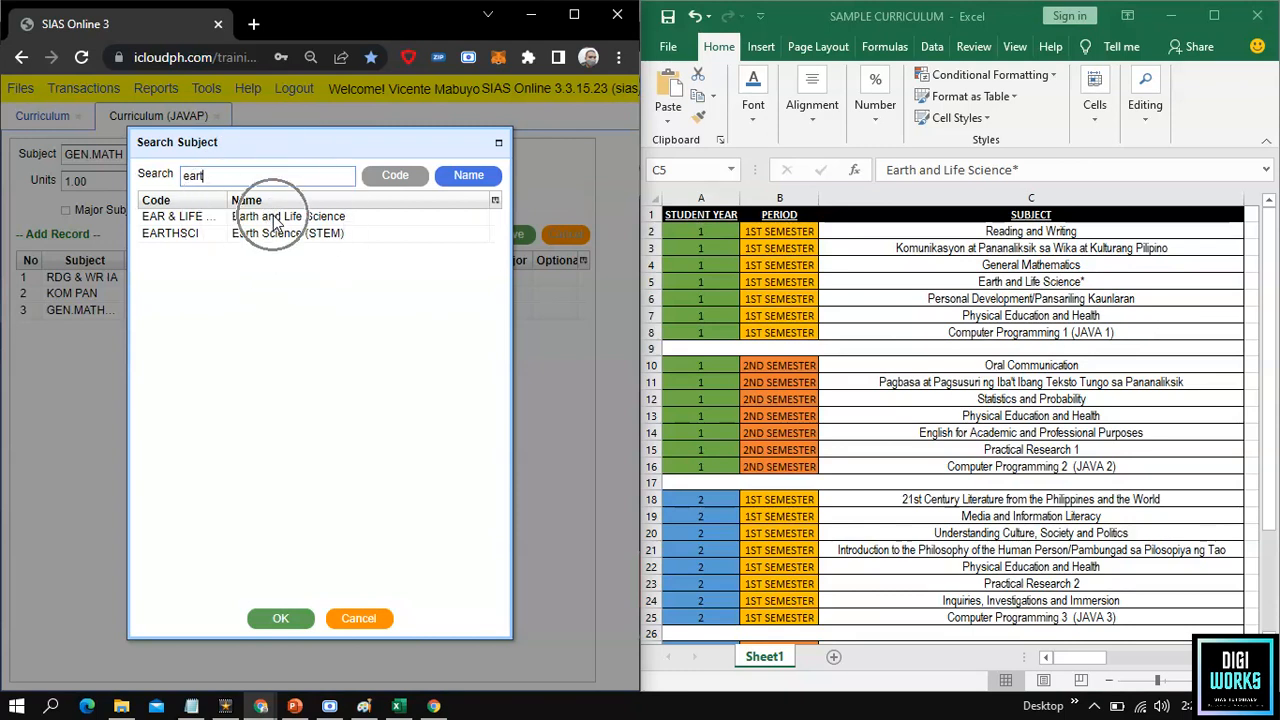
click(280, 618)
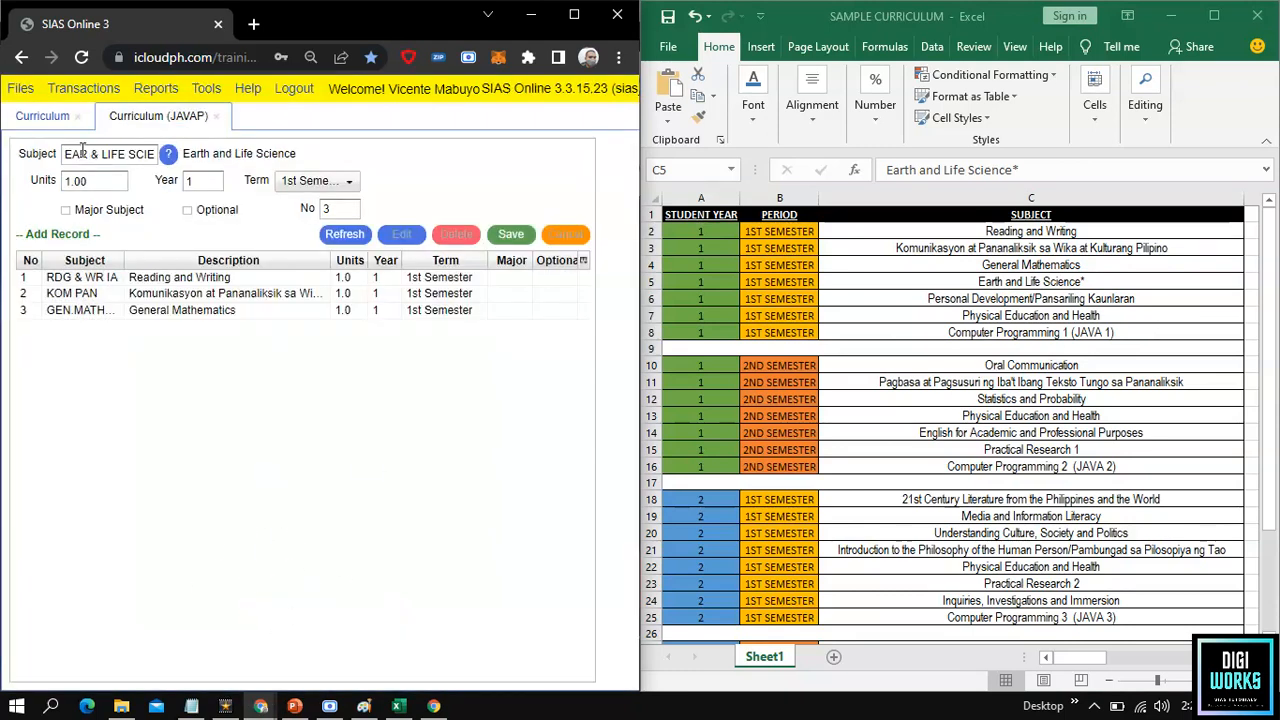
Set the Earth and Life Science entry's number to 4 and save it to the curriculum.
key(ctrl)
key(ctrl)
double_click(338, 211)
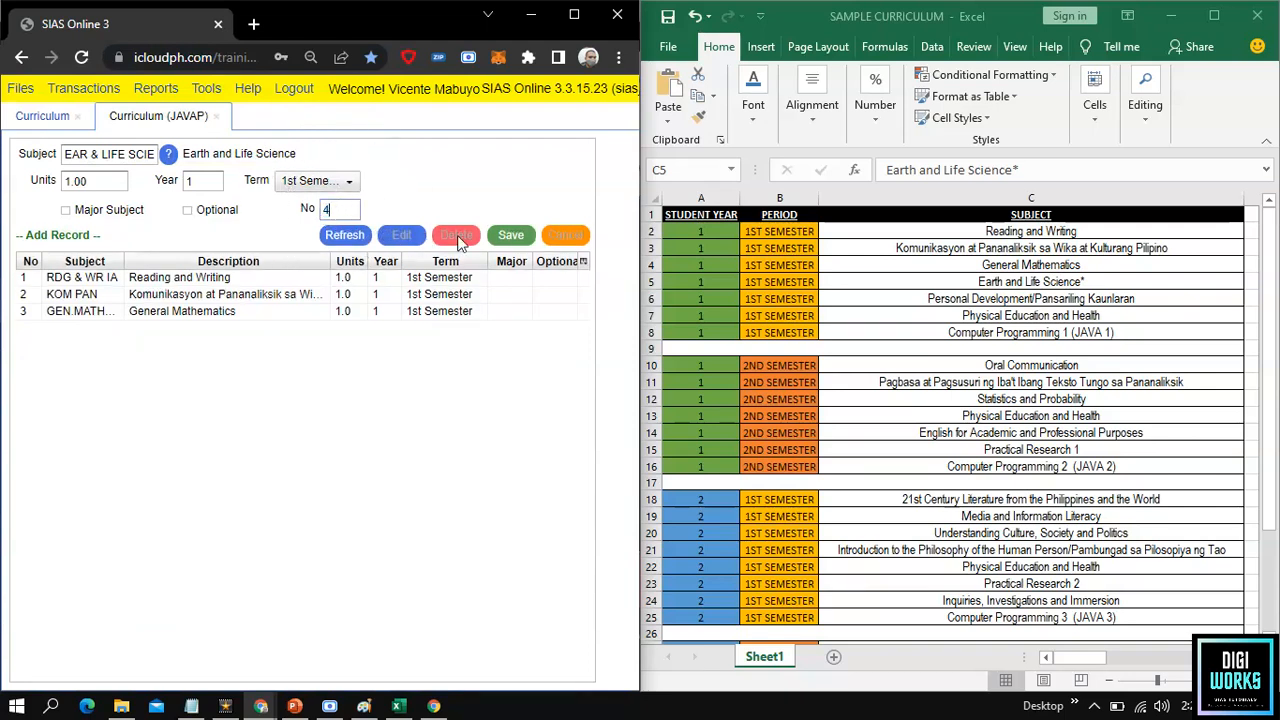
click(511, 235)
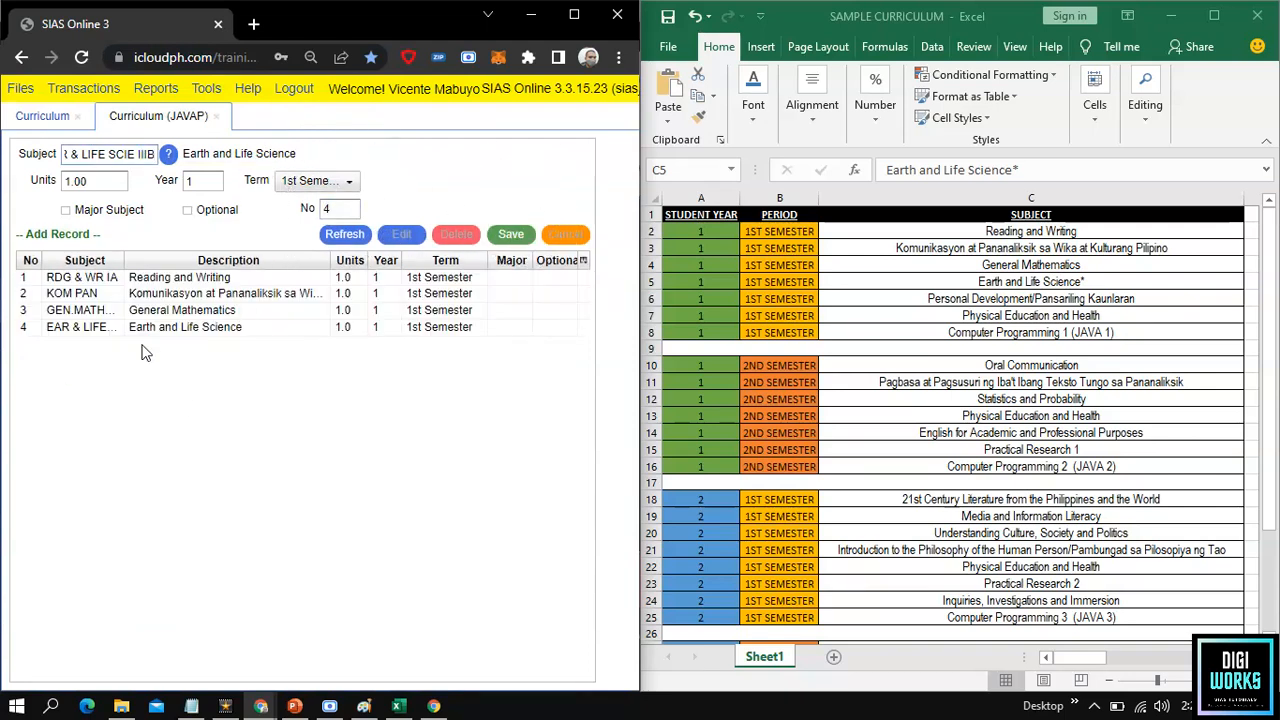
In the workbook, select the next subject, Personal Development/Pansariling Kaunlaran, in C6.
click(890, 297)
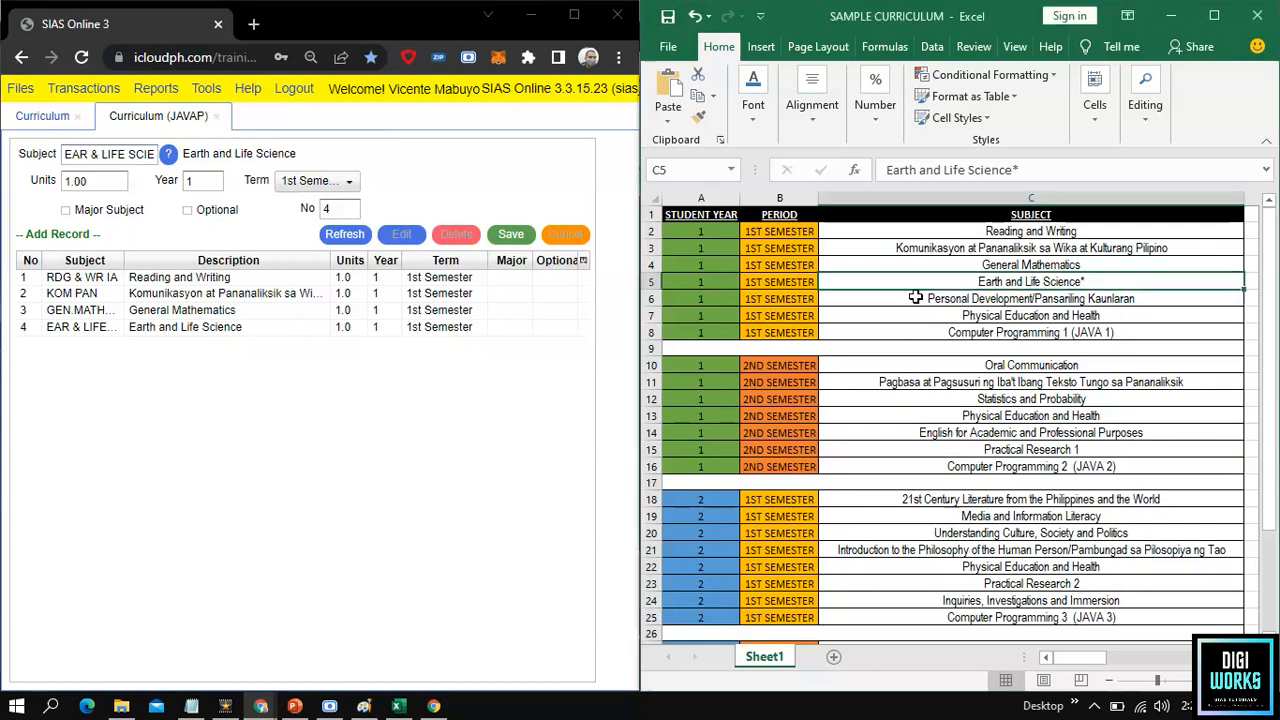
key(ctrl)
key(ctrl)
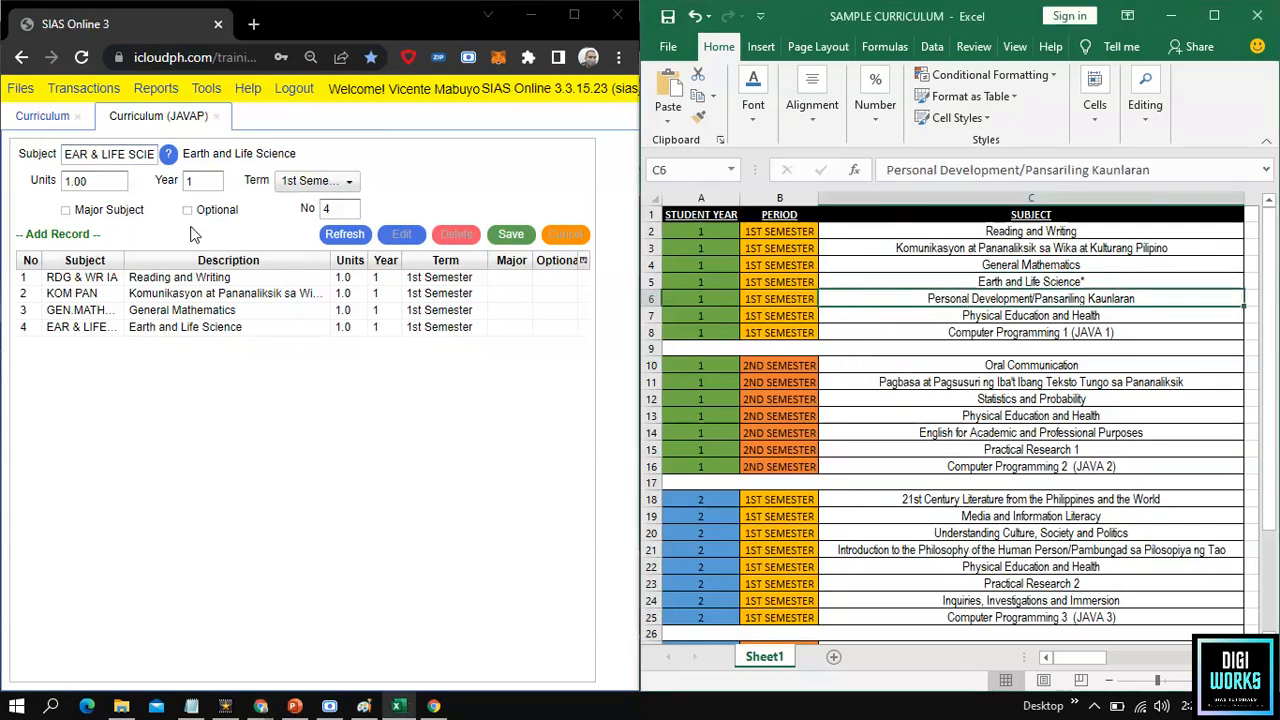
Try to choose Personality Development (PER DEV) by searching the subject names for "per".
click(168, 155)
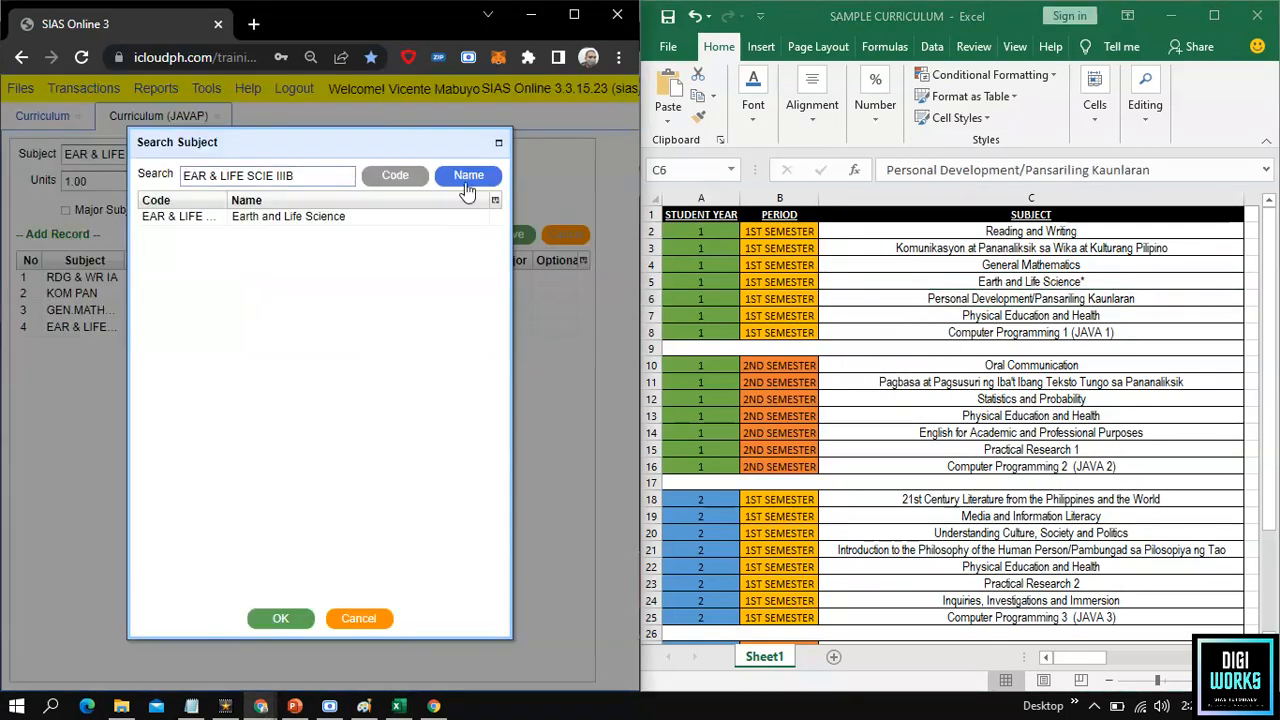
triple_click(323, 178)
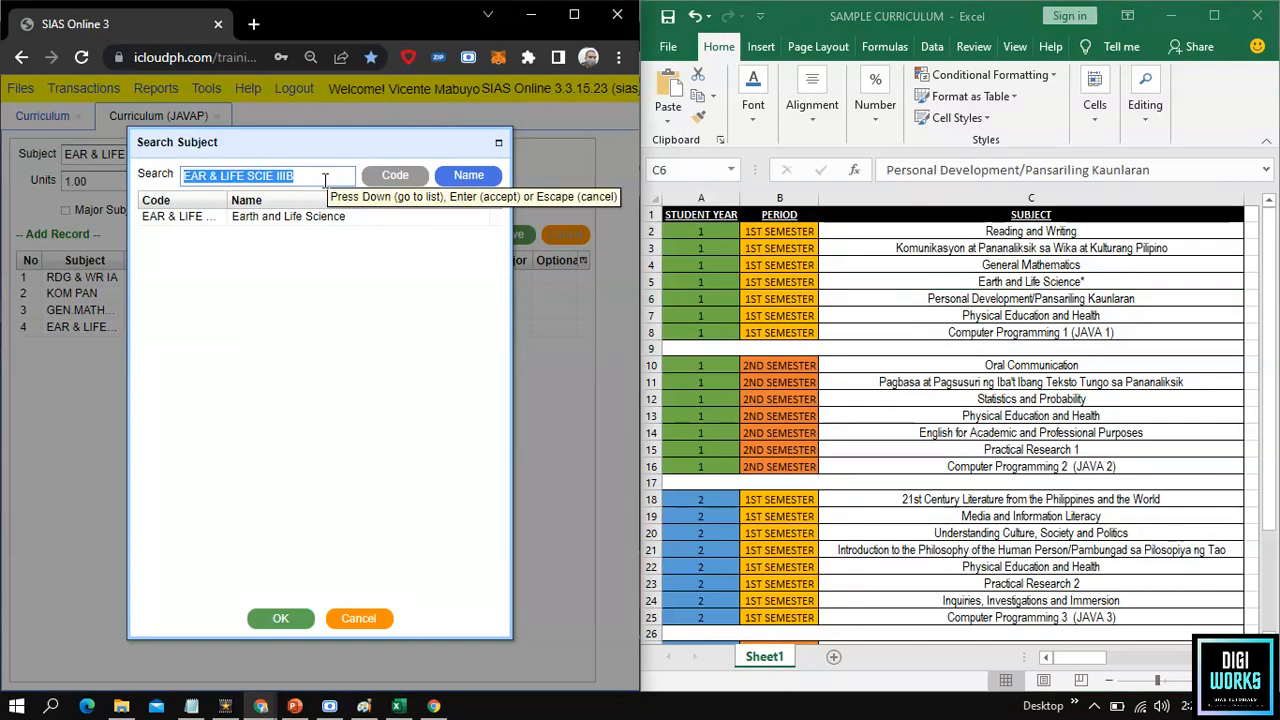
text(per)
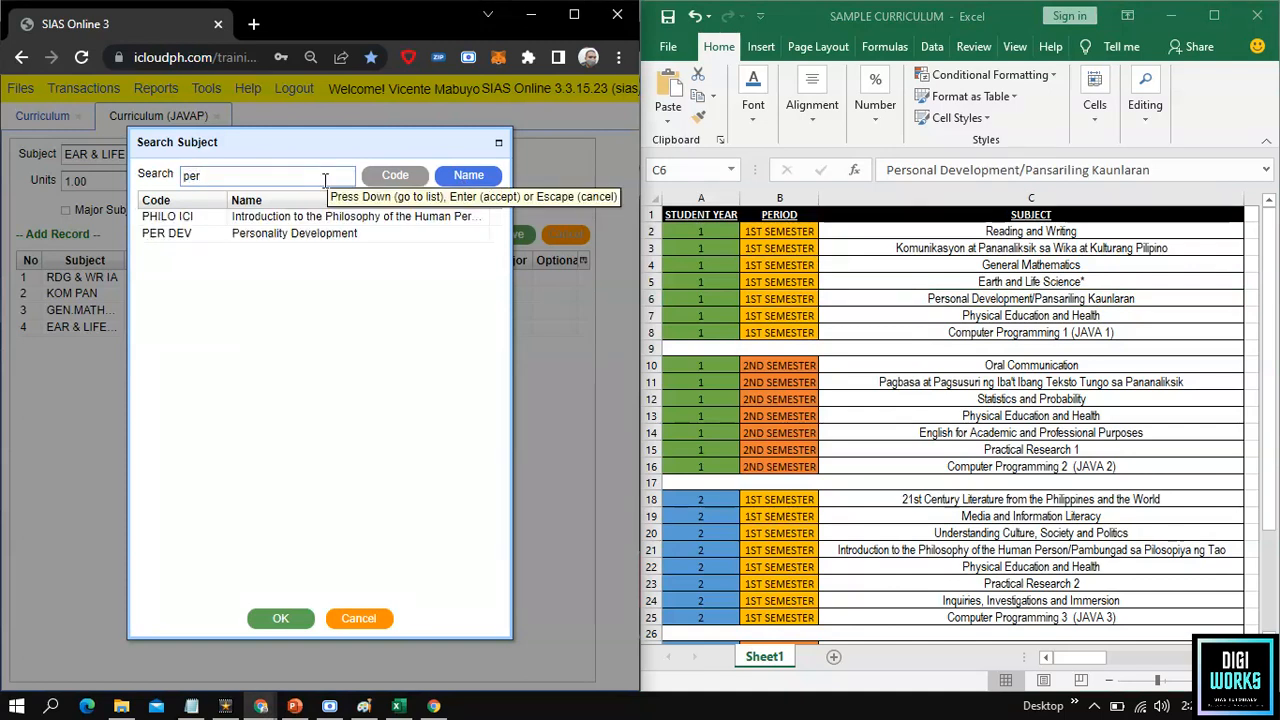
click(332, 240)
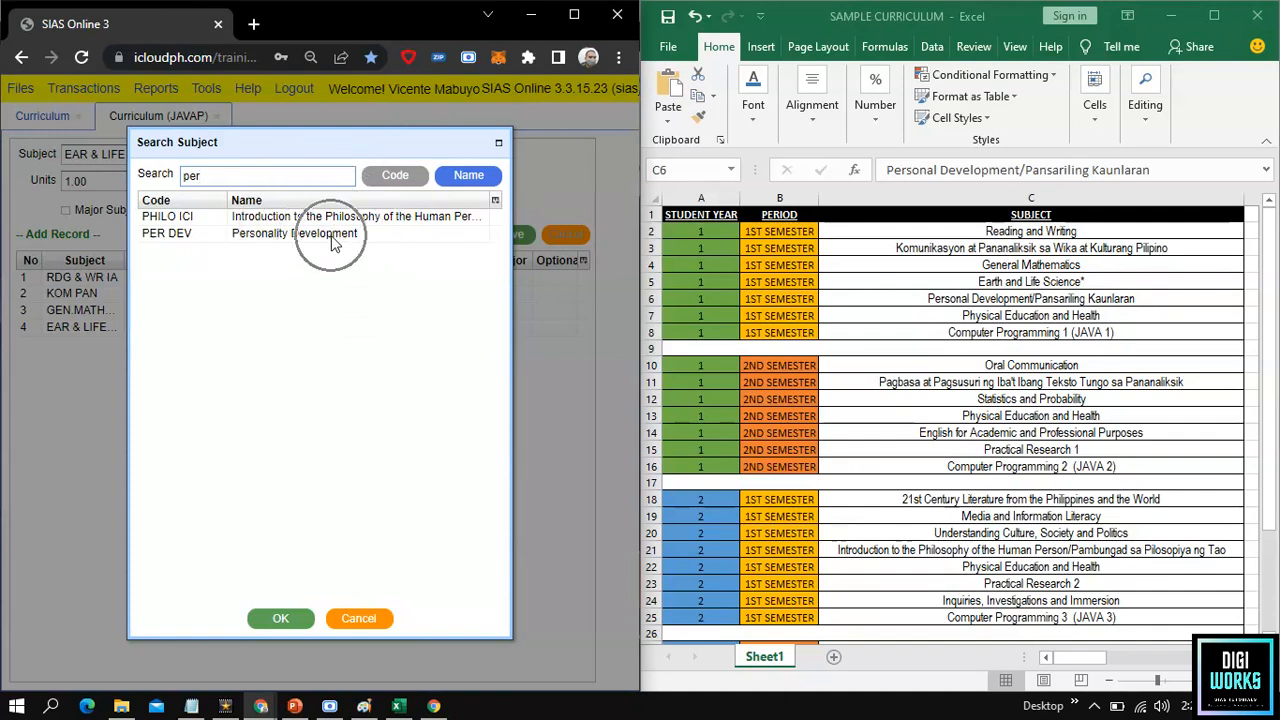
click(281, 618)
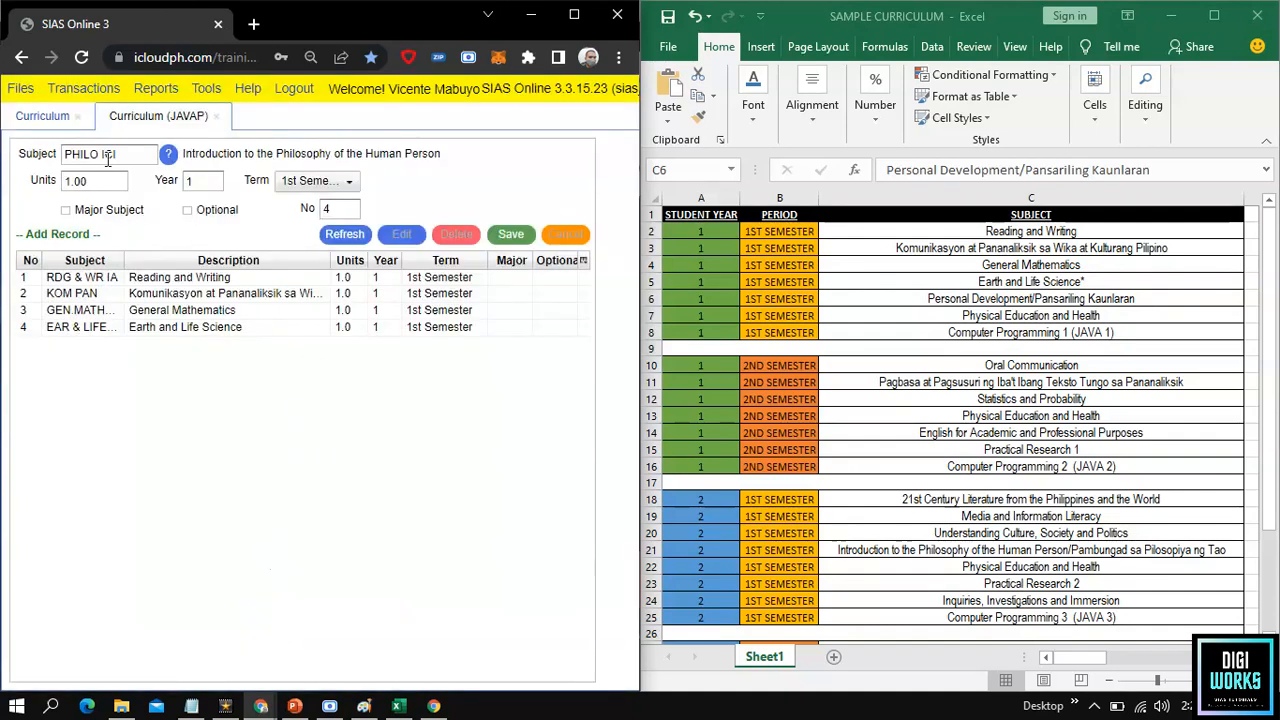
Search the subjects for "per" again and replace the chosen subject with Personality Development (PER DEV).
click(168, 154)
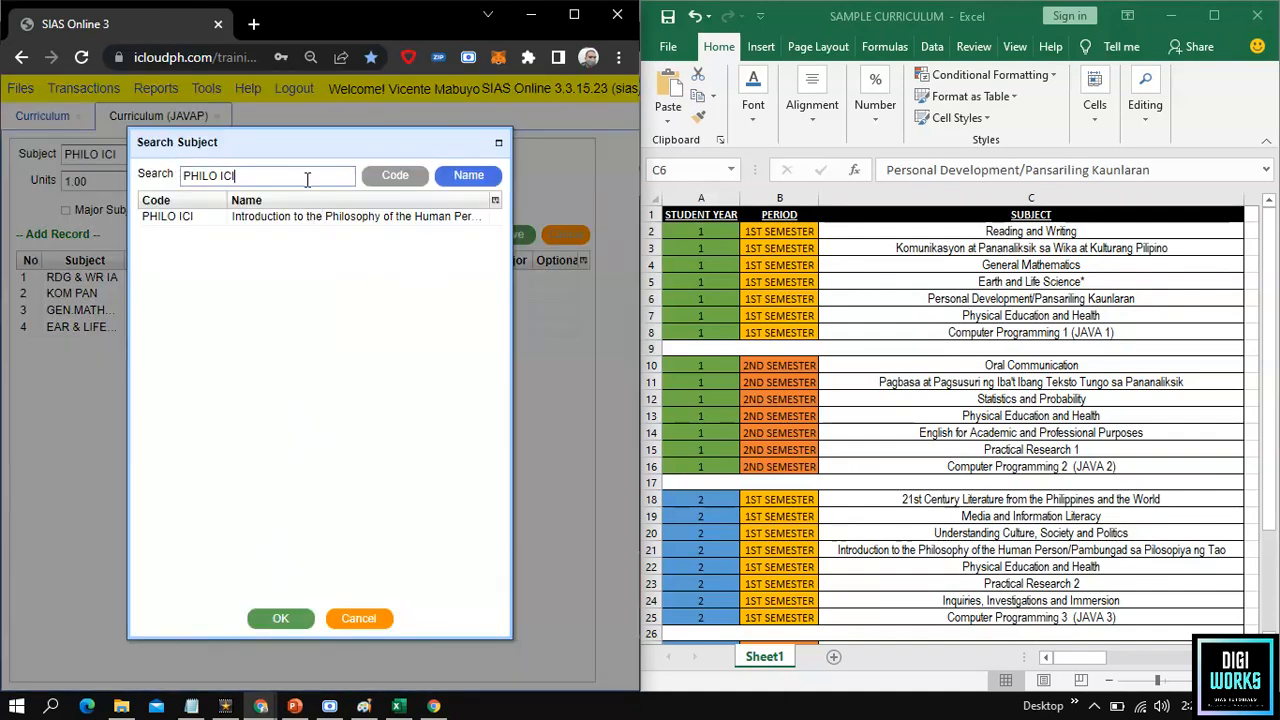
key(ctrl+a)
text(per)
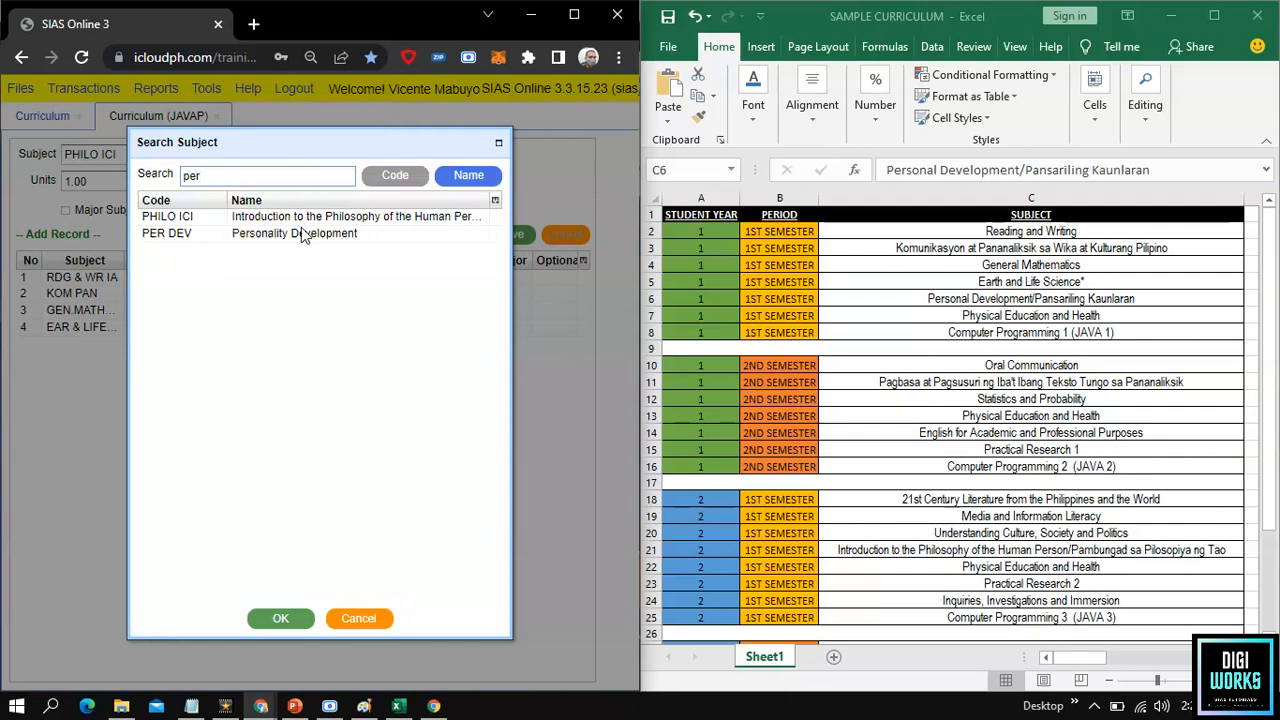
click(300, 233)
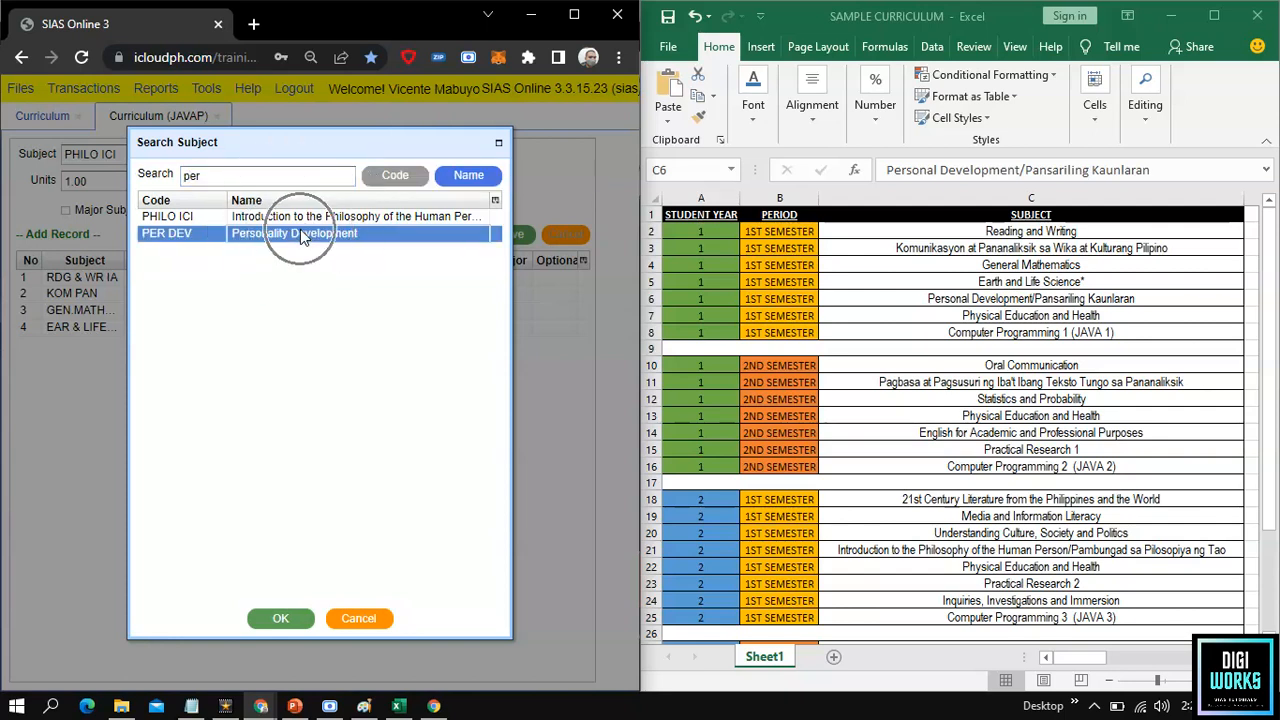
click(281, 615)
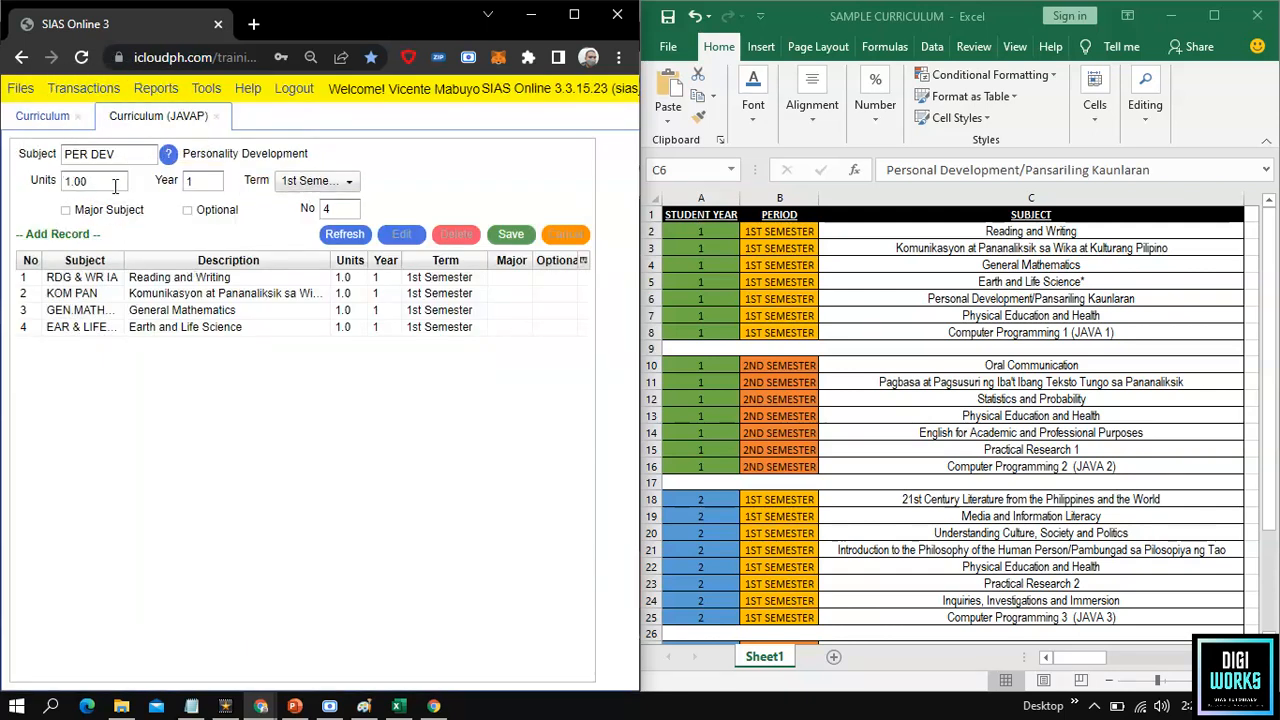
Set the Personality Development entry's number to 5 and save it to the curriculum.
click(343, 207)
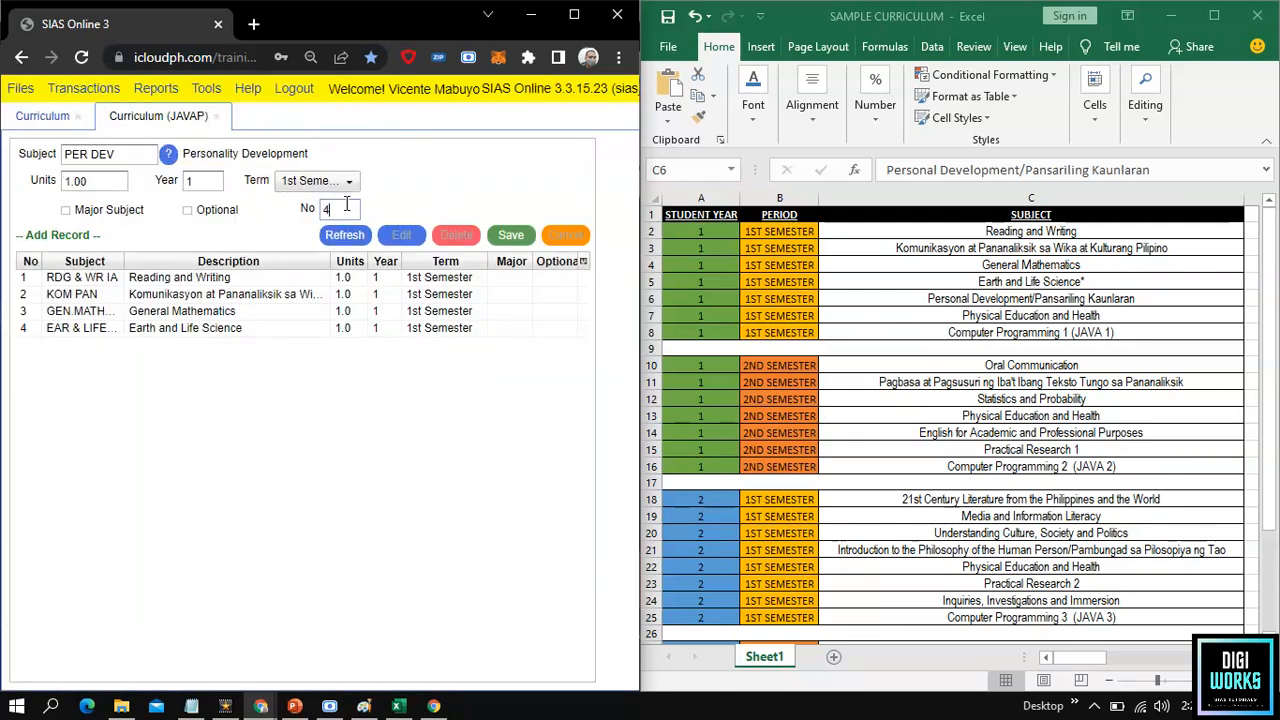
click(352, 207)
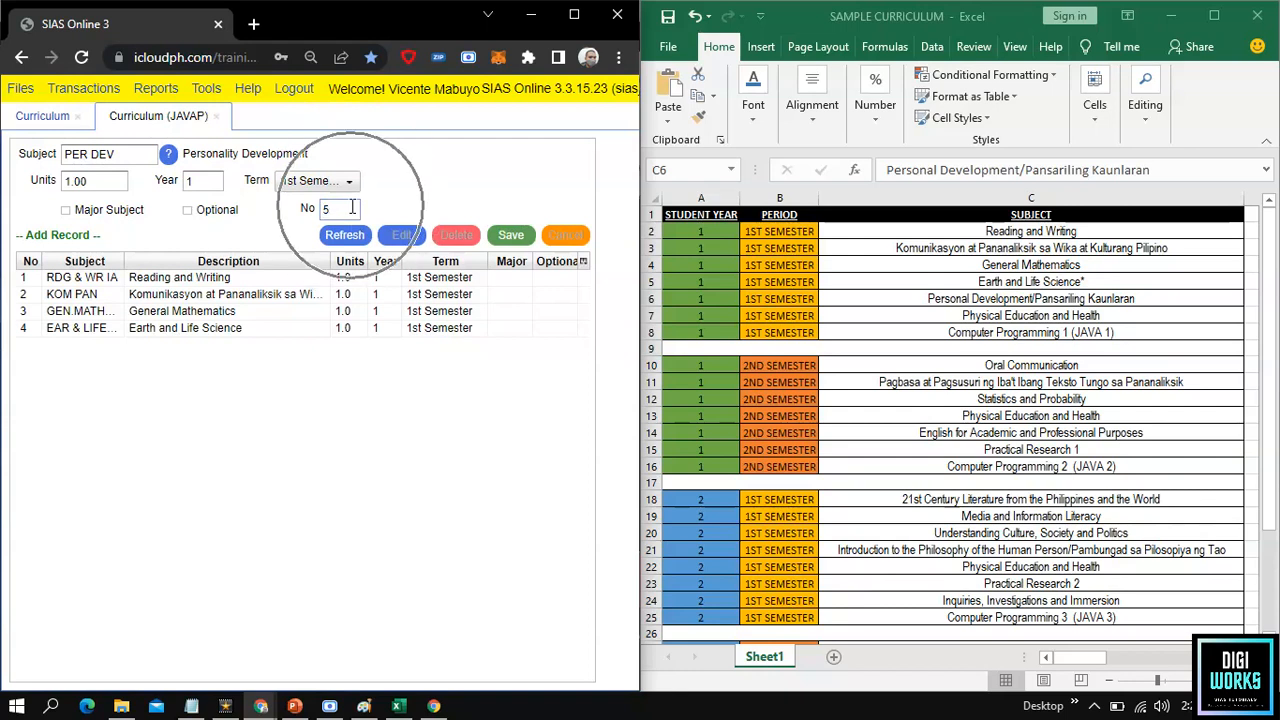
click(518, 242)
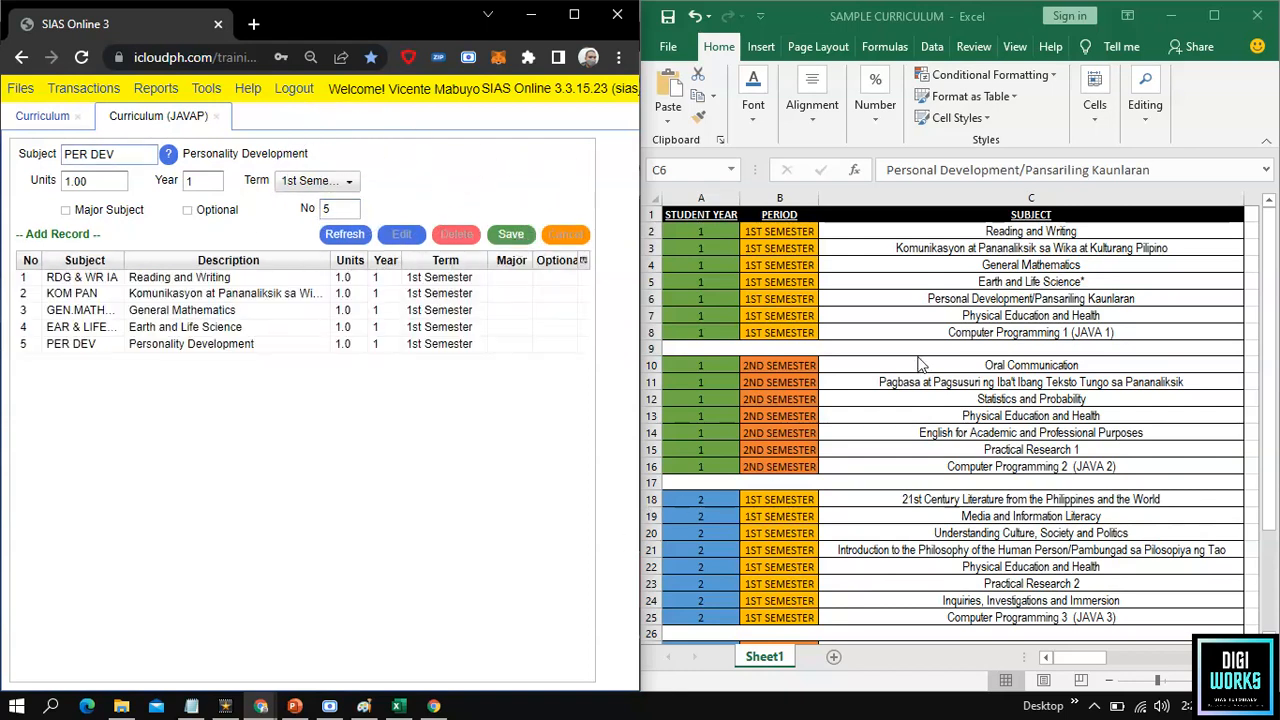
key(ctrl)
key(ctrl)
key(ctrl)
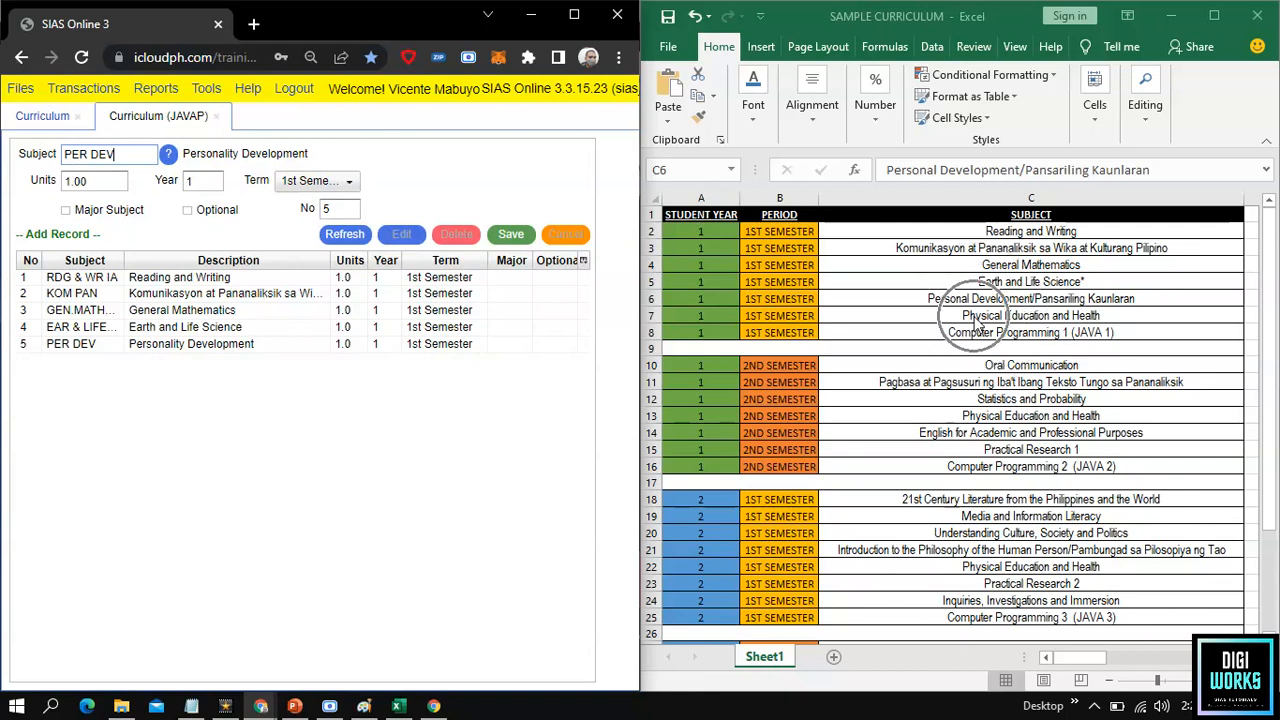
Search the subject codes for "peh" and choose Physical Education and Health (PEH 1A) for the curriculum entry.
click(168, 156)
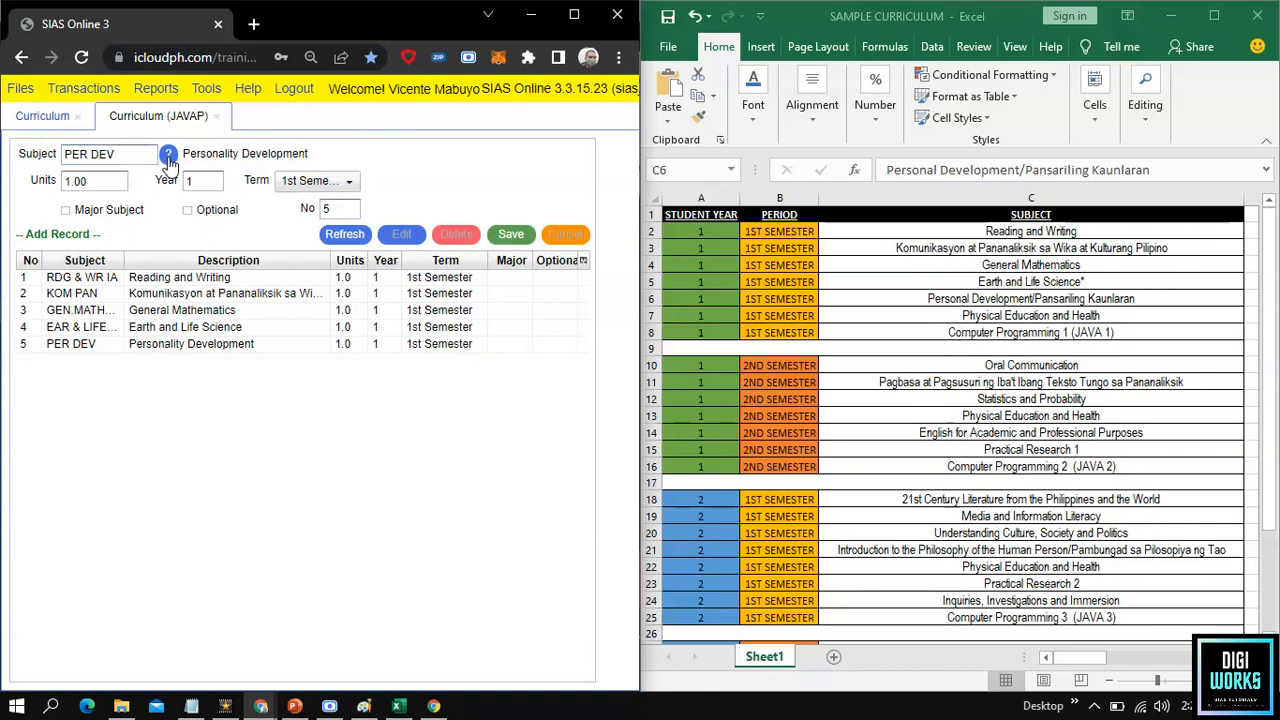
click(308, 177)
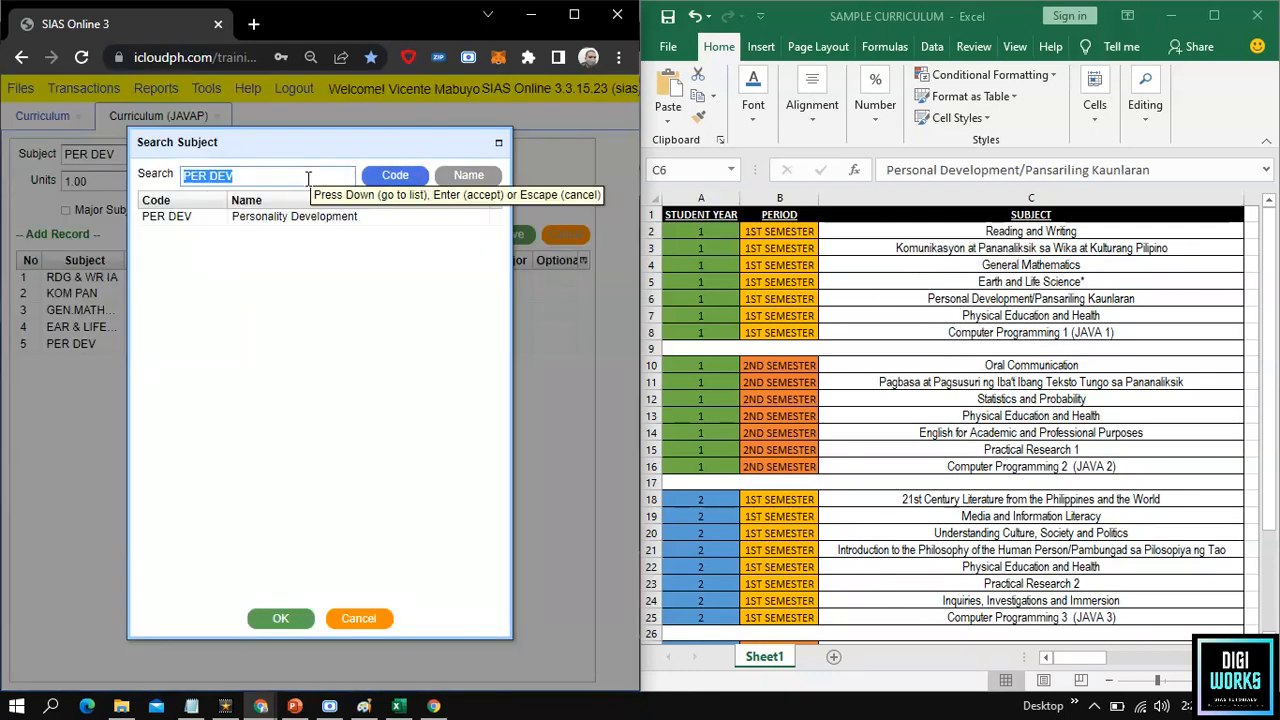
text(peh)
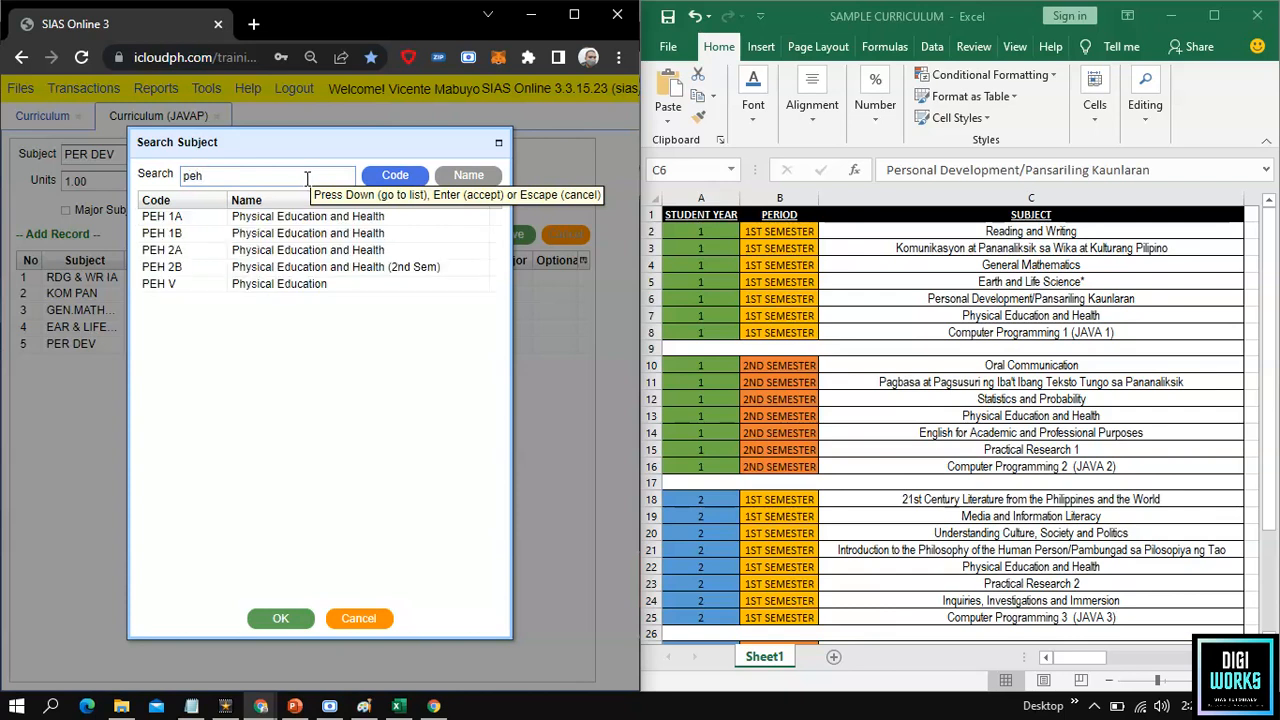
click(311, 218)
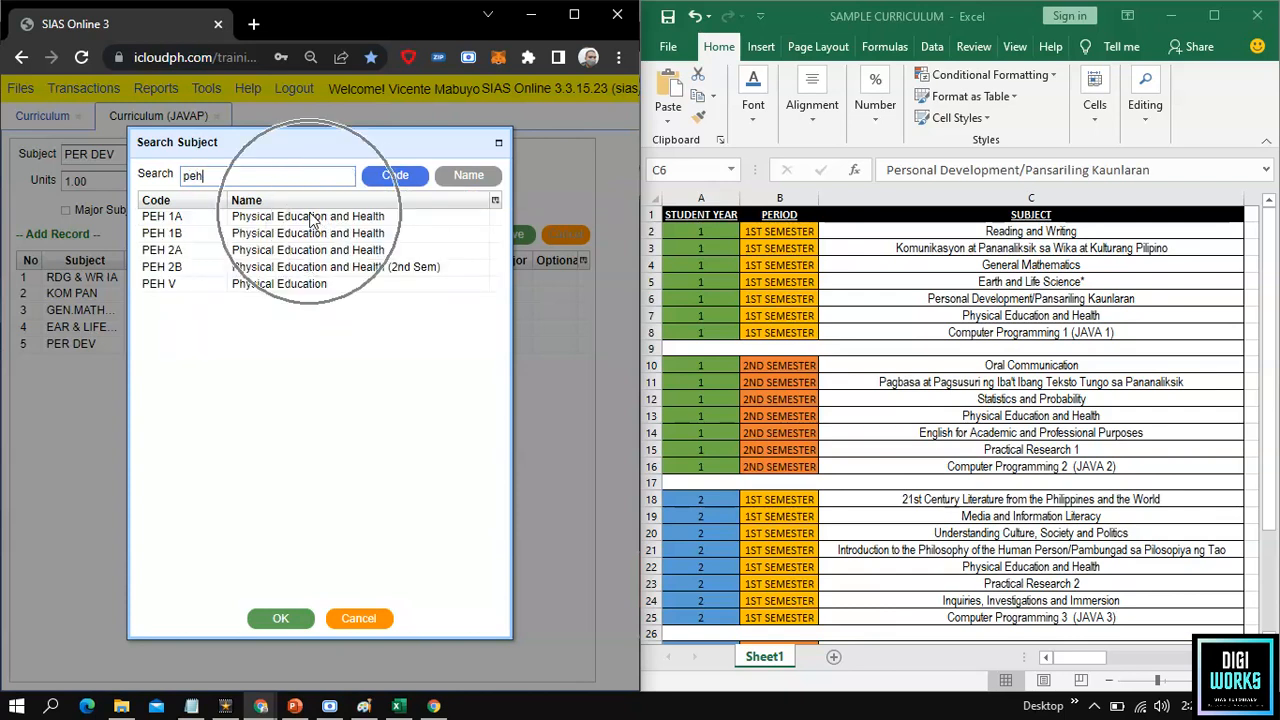
click(310, 219)
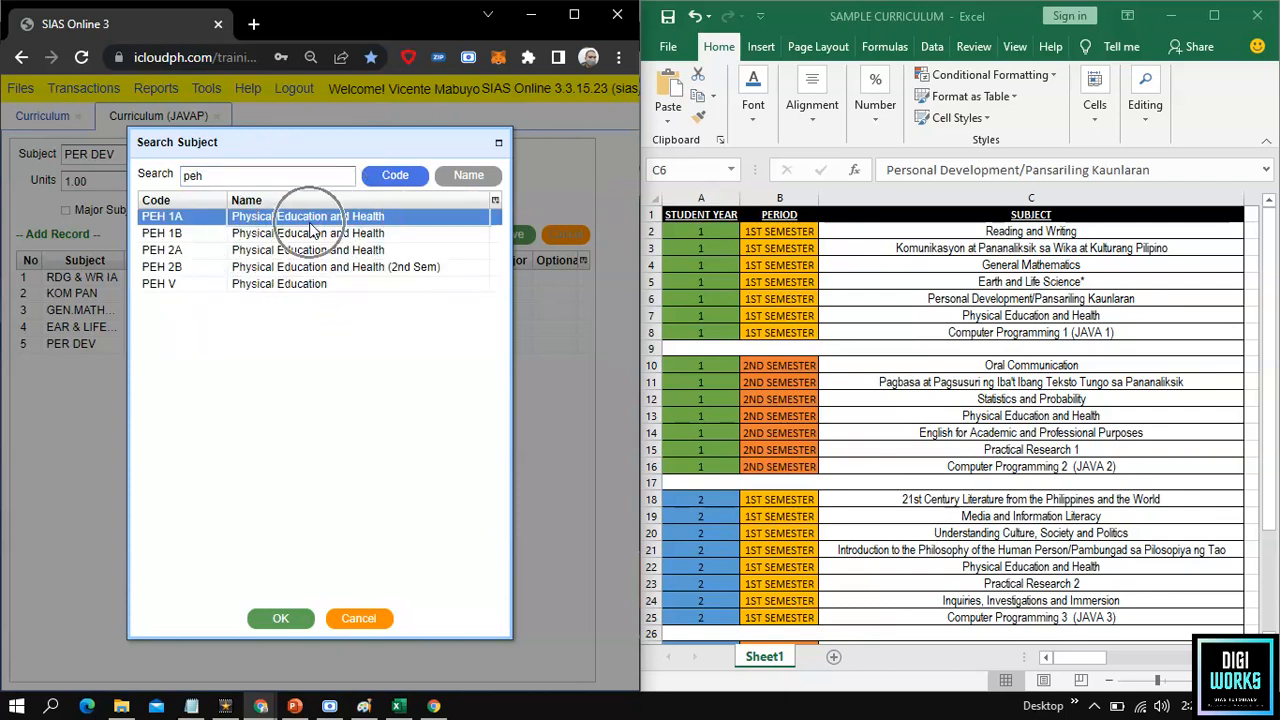
click(281, 618)
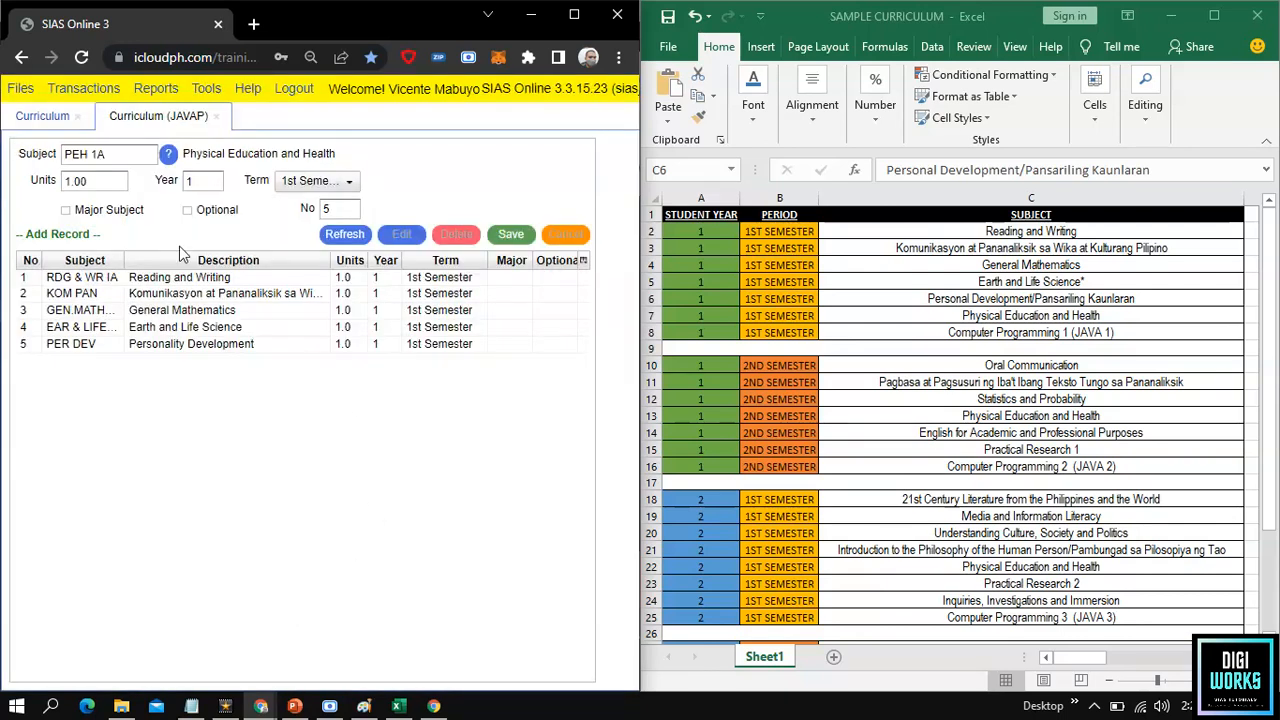
Set the Physical Education and Health entry's number to 6 and save it to the curriculum.
click(103, 182)
click(197, 185)
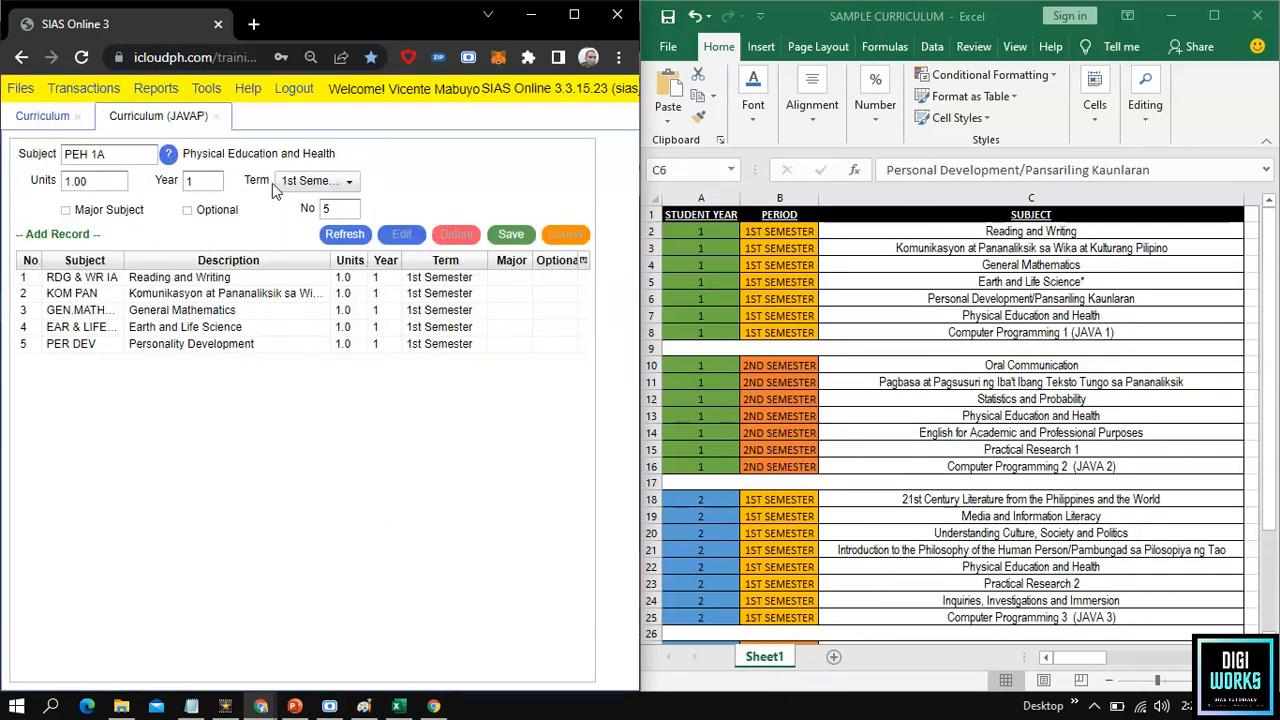
click(334, 205)
text(6)
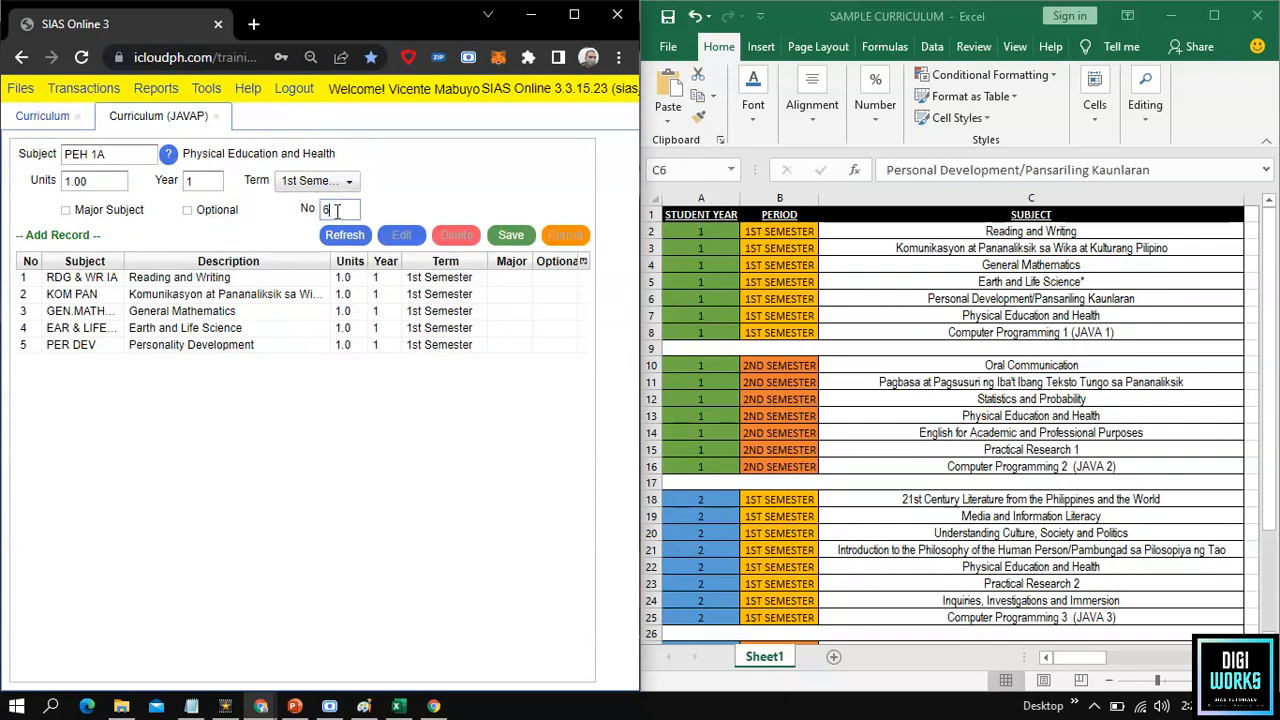
click(510, 236)
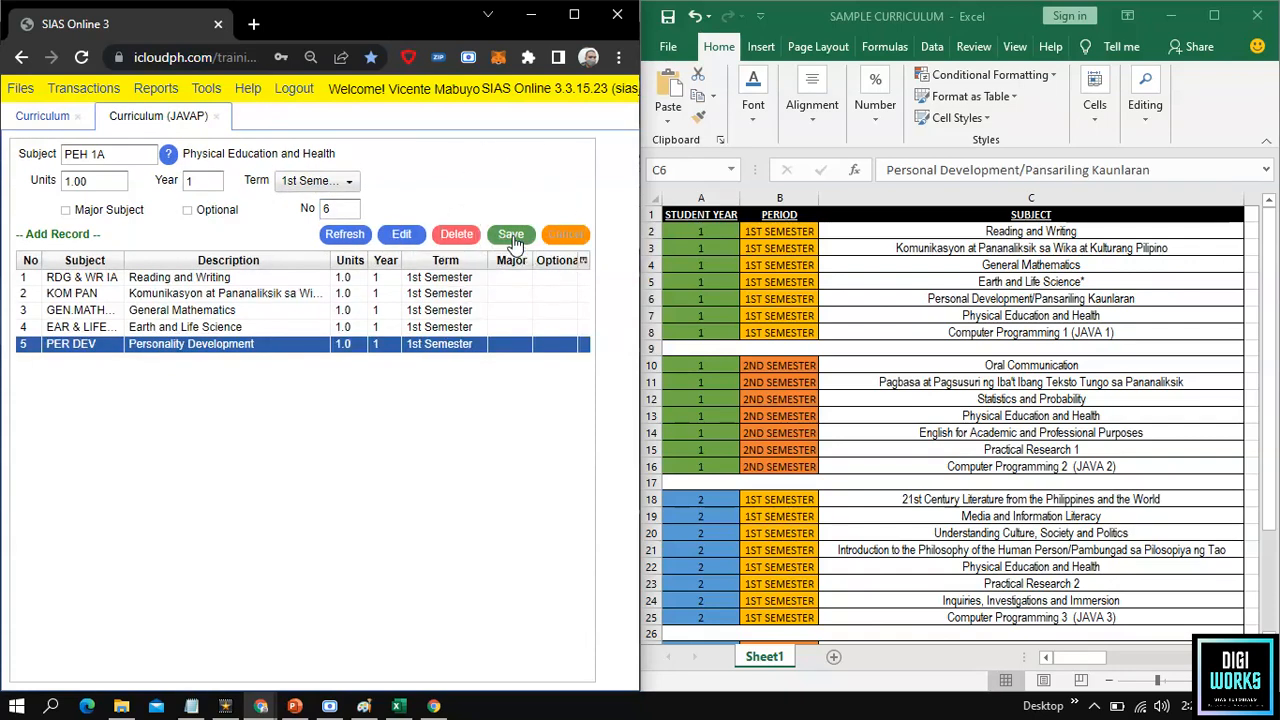
click(510, 236)
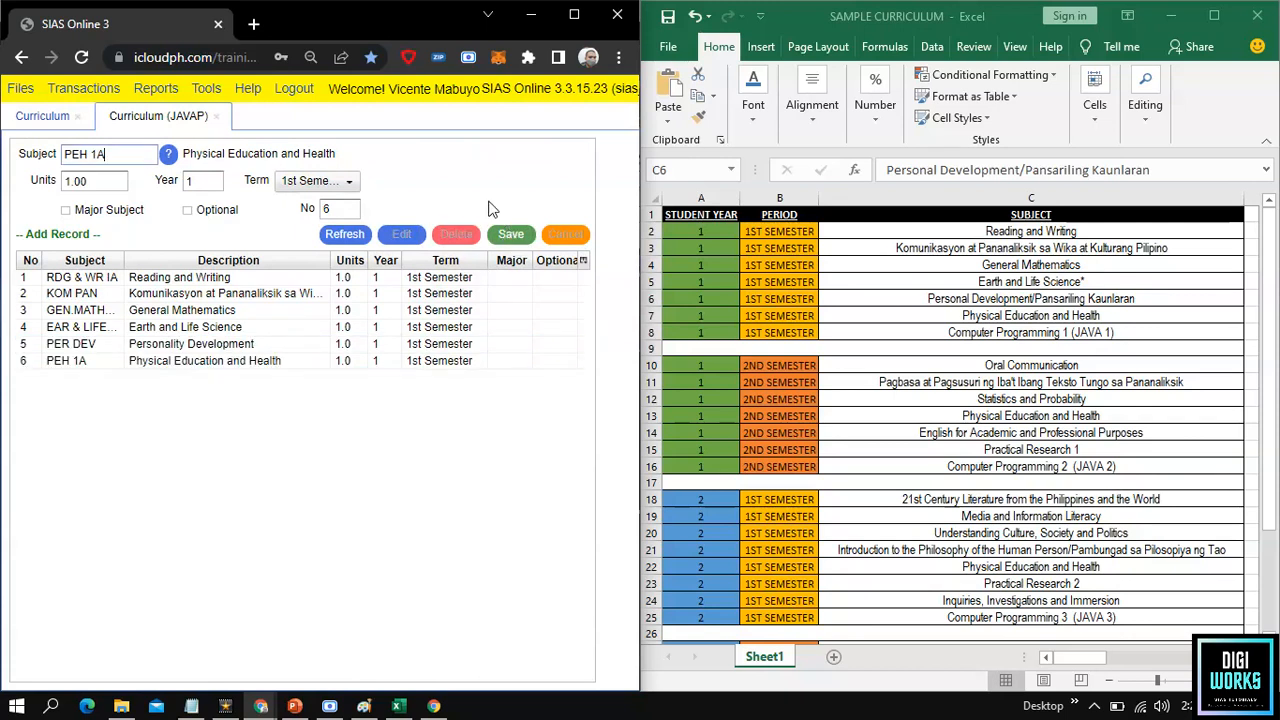
Select Computer Programming 1 (JAVA 1) in the workbook's C8, then search the subject names for "prog" and choose PROGJAVA1 for the entry.
click(926, 332)
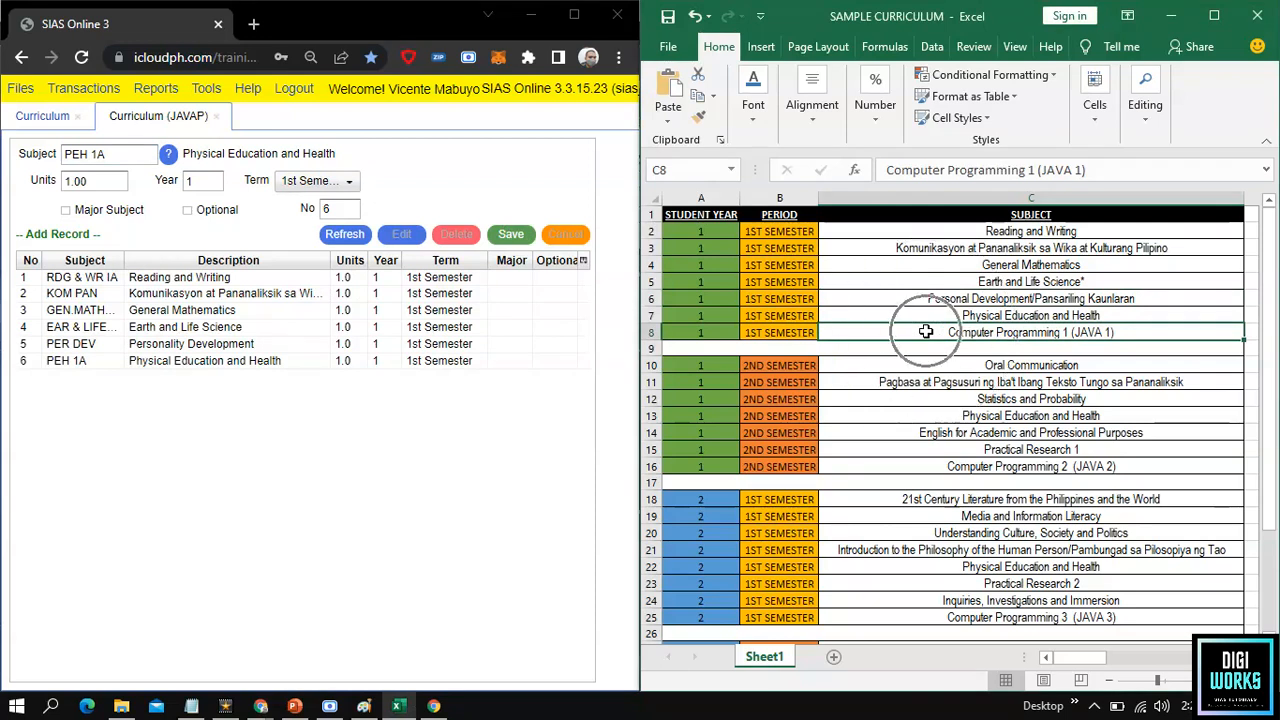
click(168, 155)
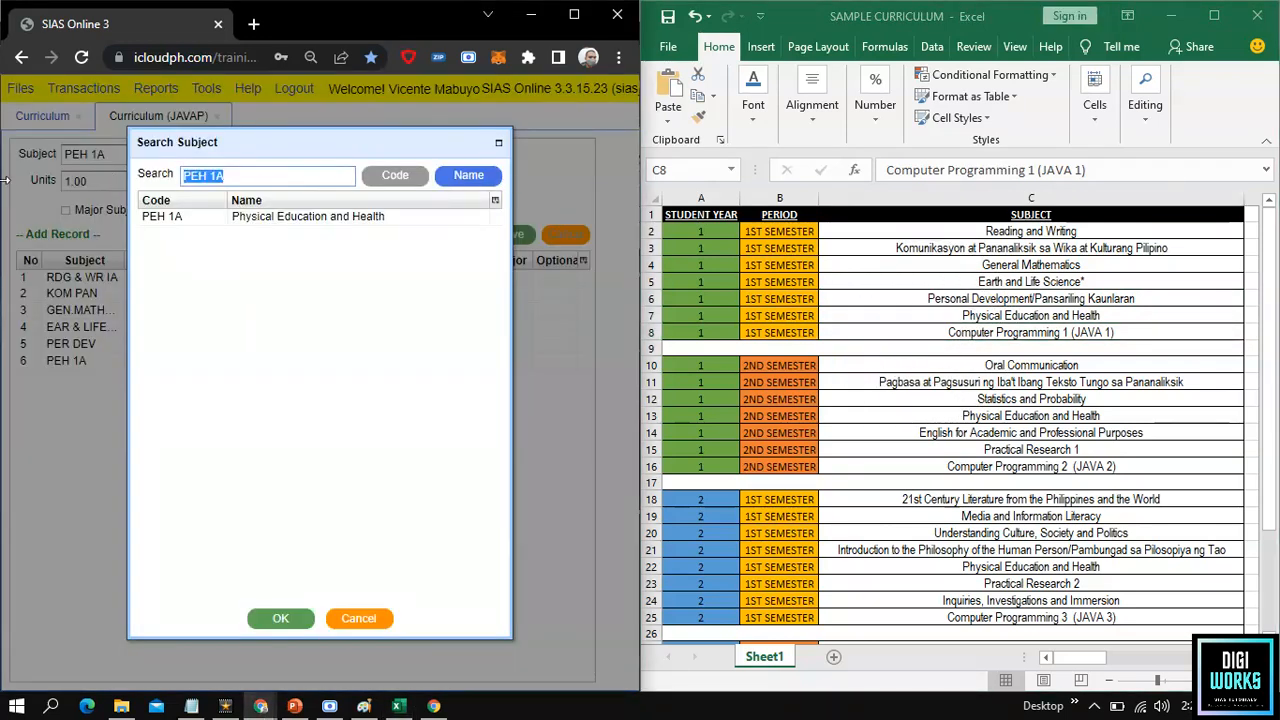
text(prog)
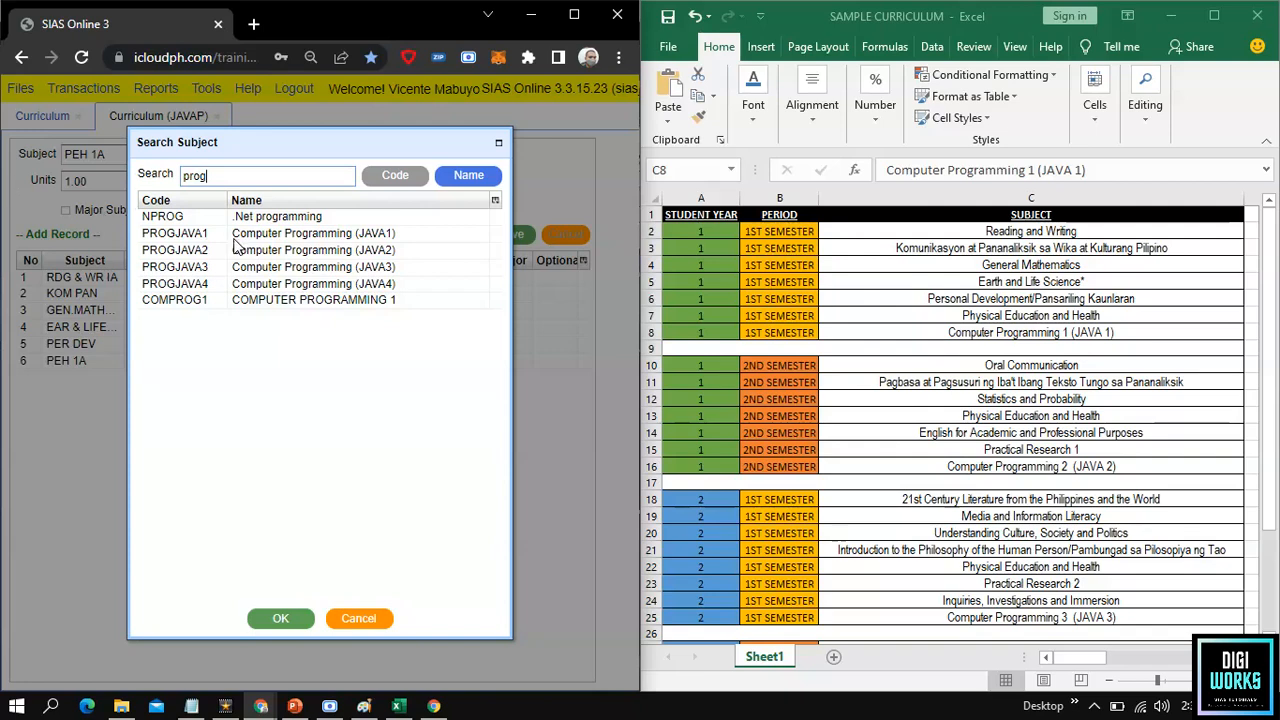
click(235, 235)
click(282, 618)
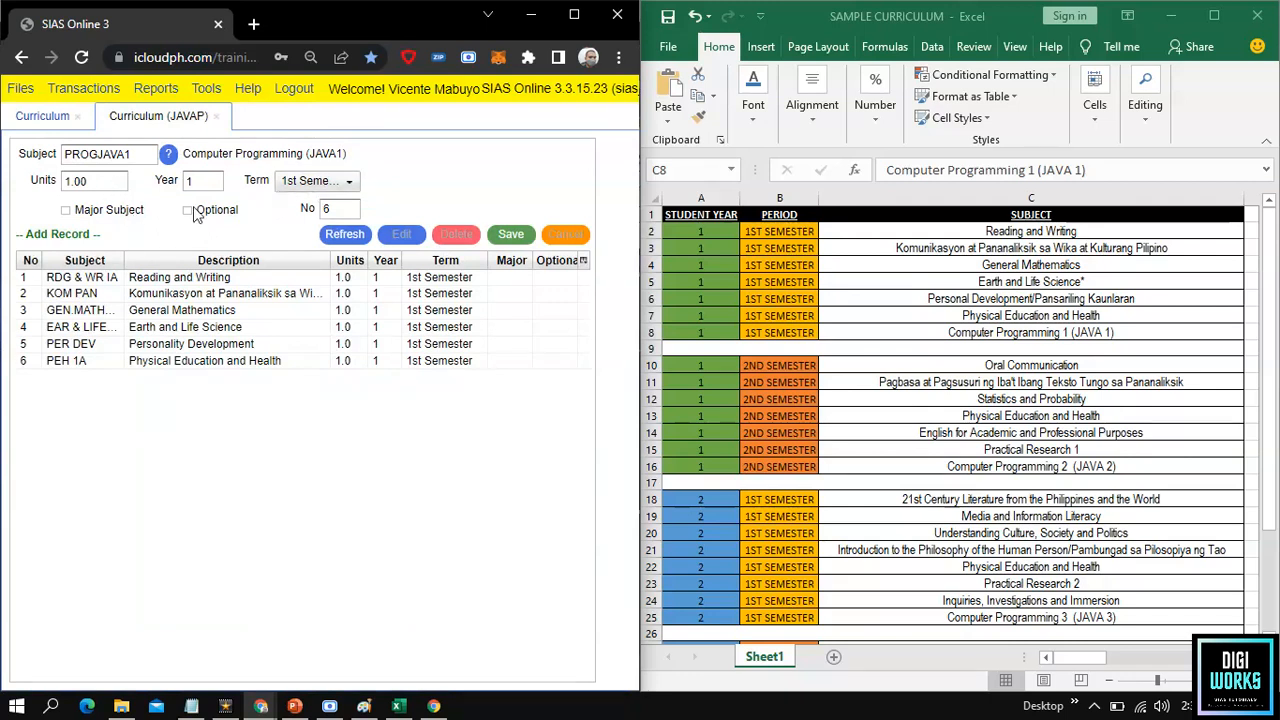
Save Computer Programming (JAVA1) to the curriculum as a major subject with number 7.
double_click(349, 209)
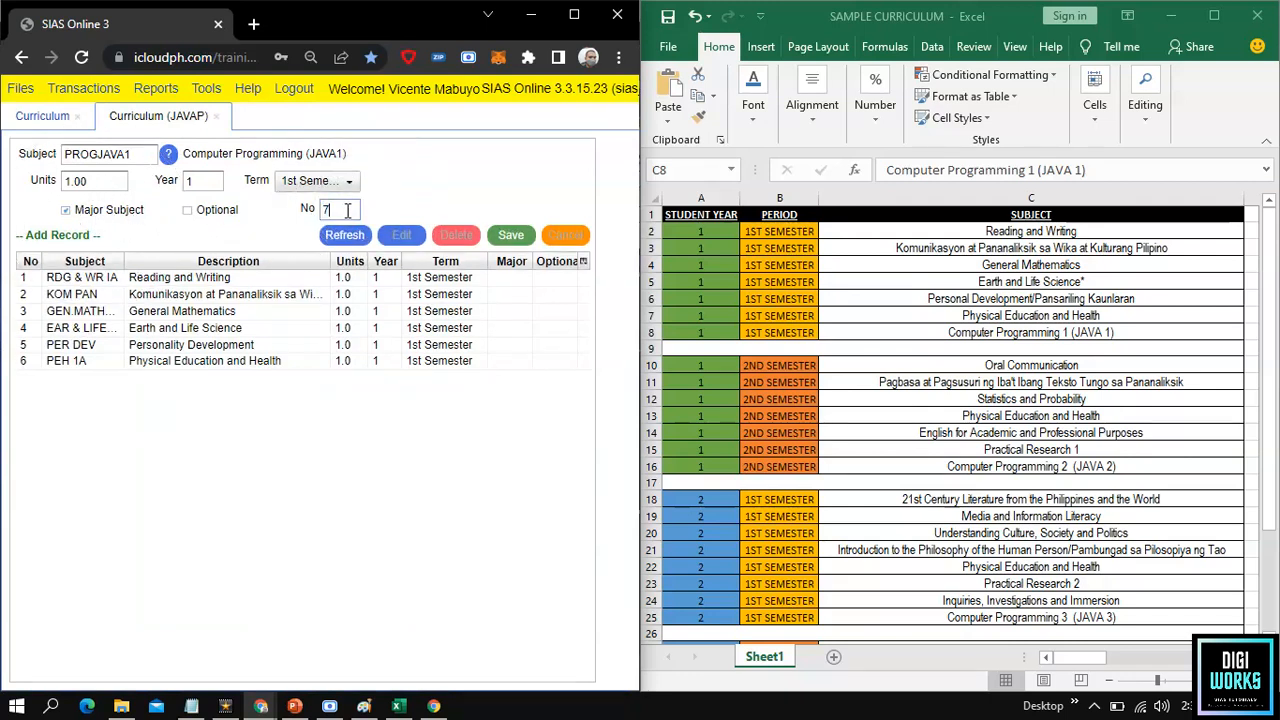
text(7)
click(345, 209)
click(505, 238)
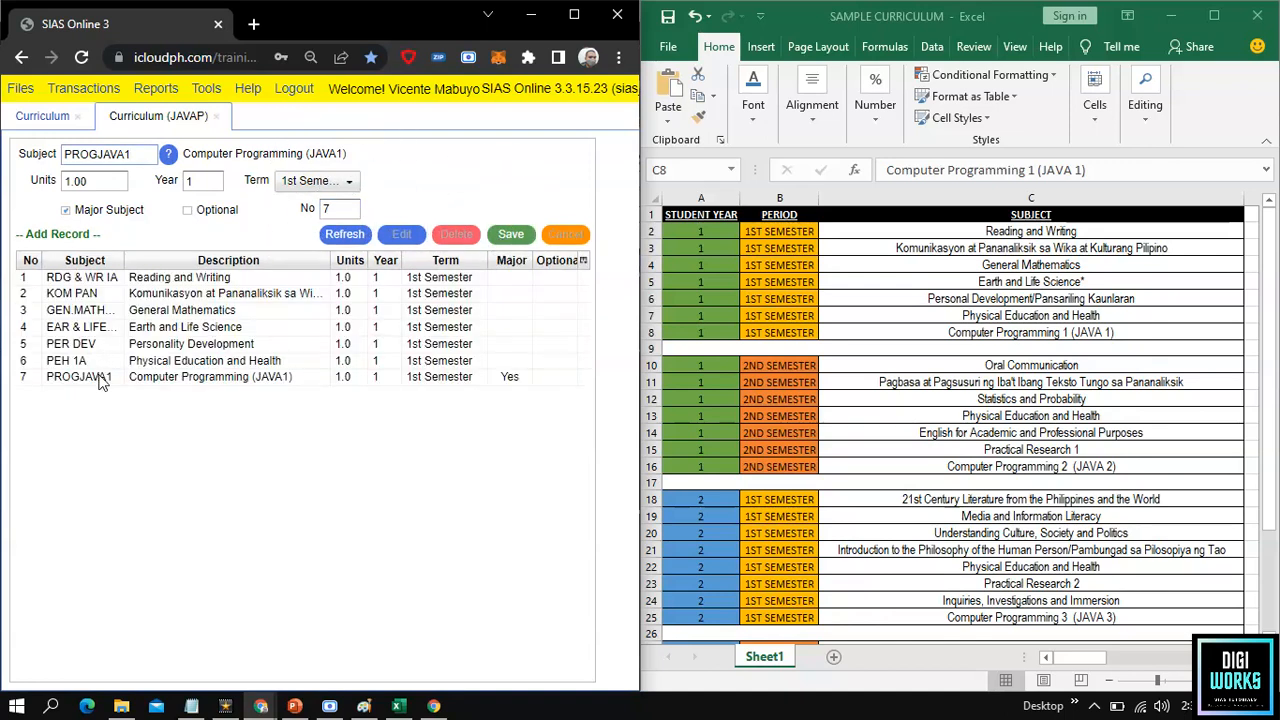
click(100, 381)
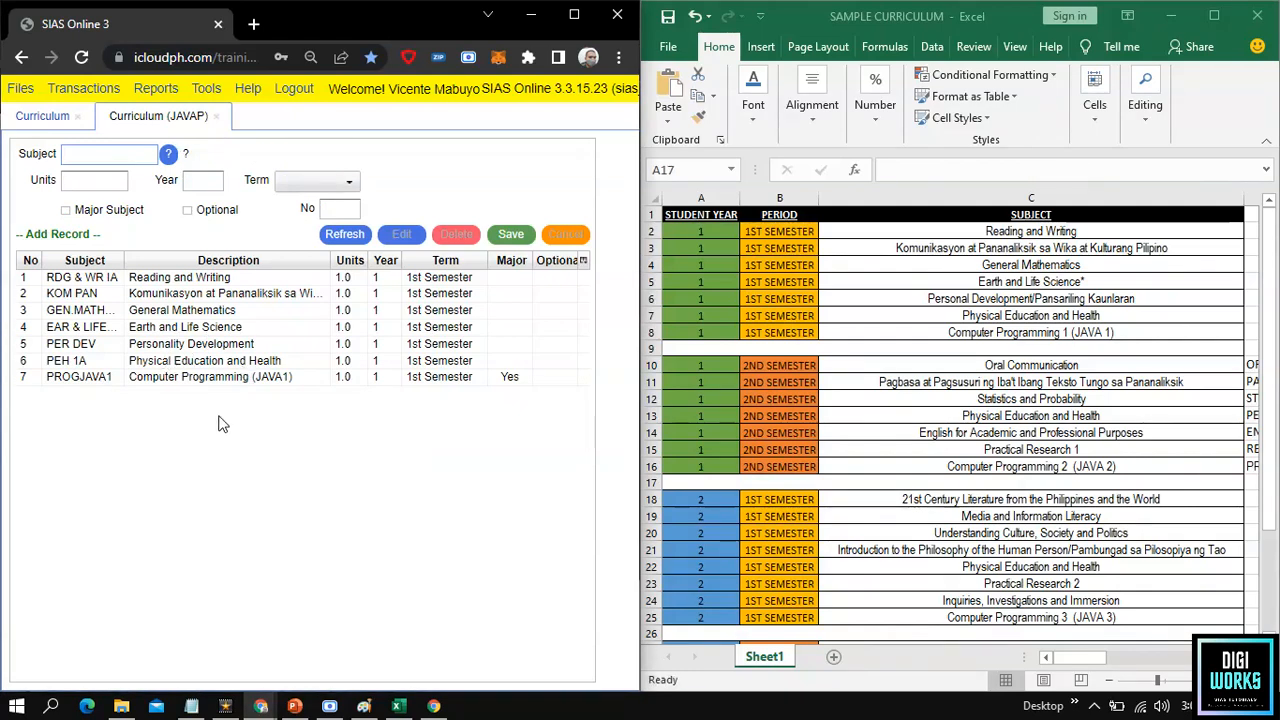
In the workbook, review the first-year 2nd-semester rows in A10:B16 and their matching subject codes in D10:D16.
click(735, 380)
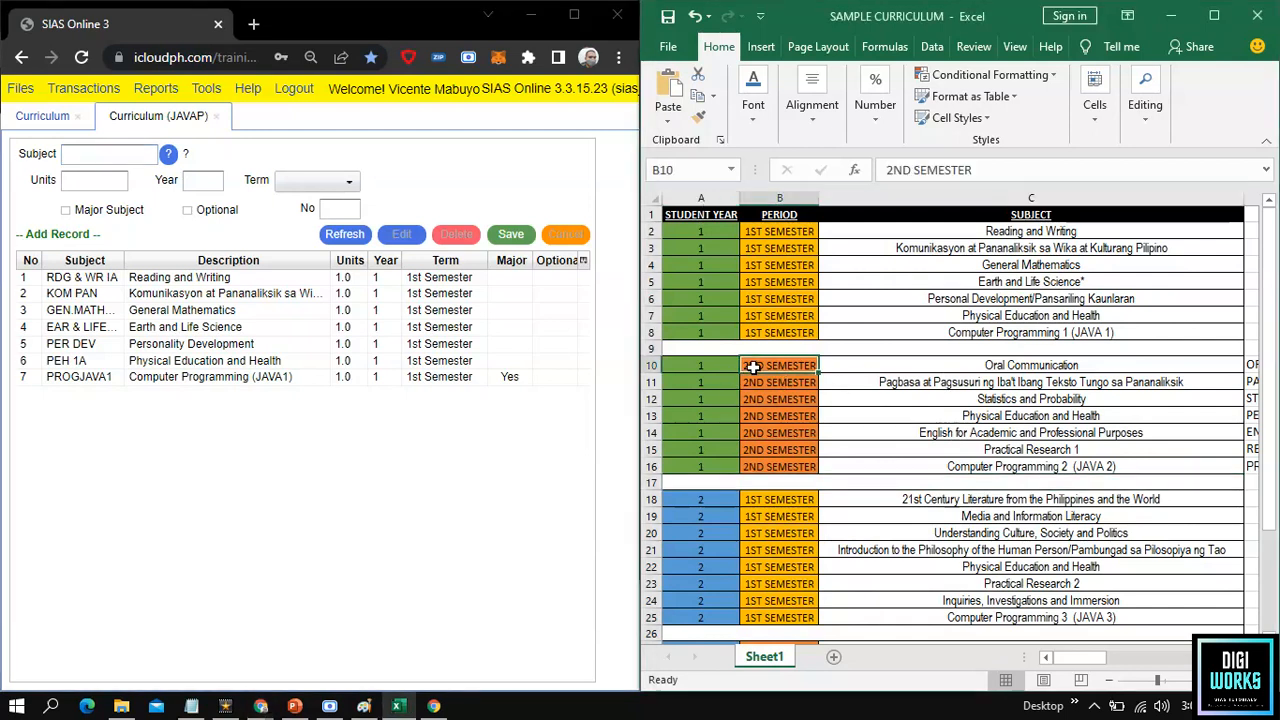
drag(748, 366, 729, 466)
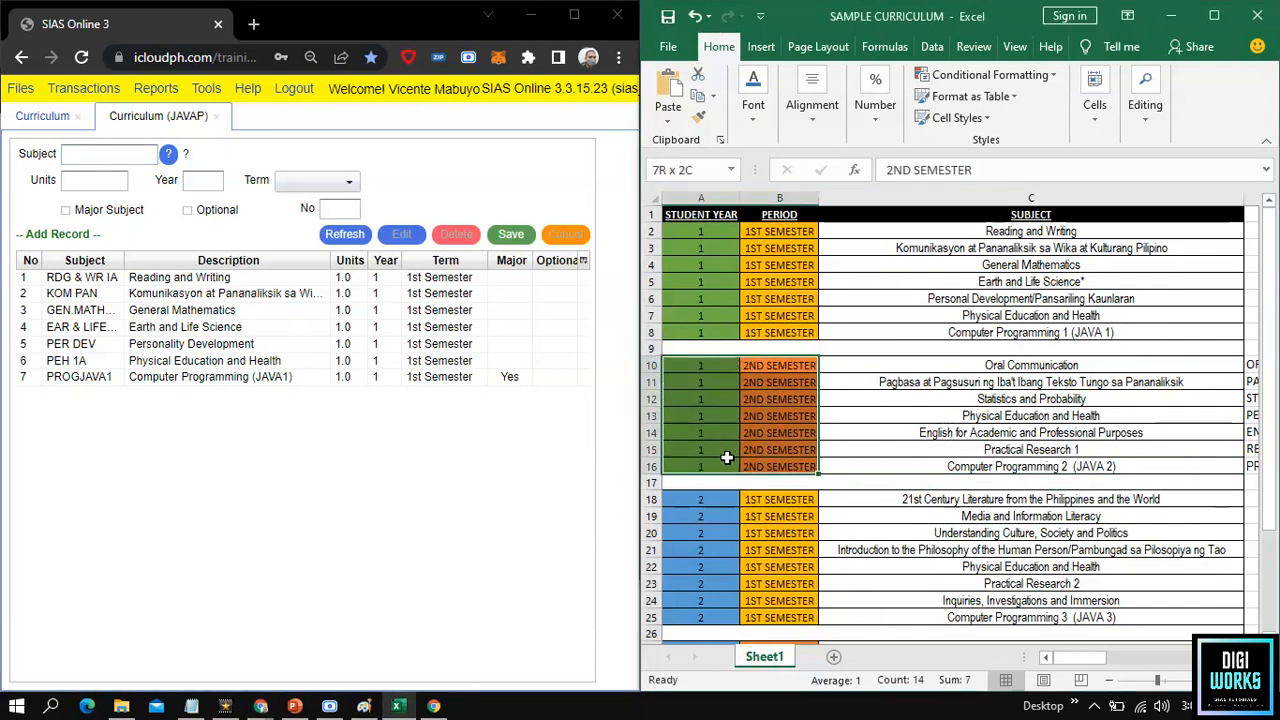
click(1012, 366)
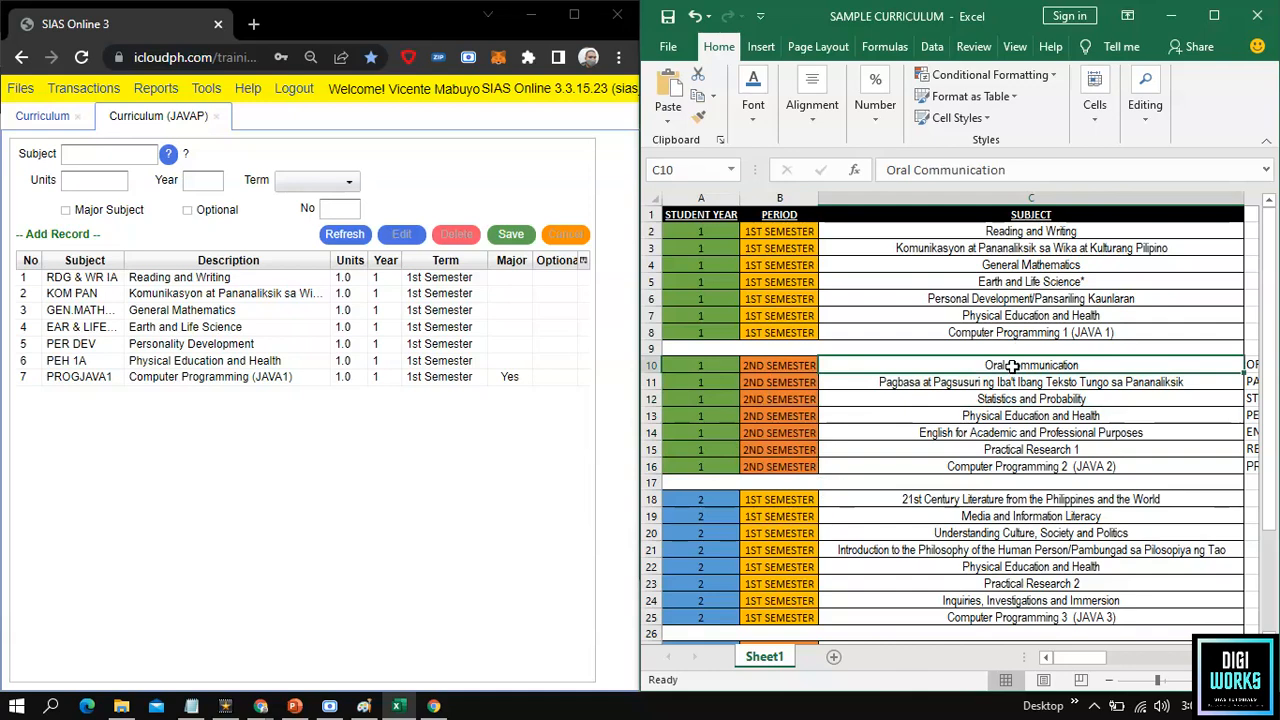
key(Right)
key(shift+Down)
key(shift+Down)
key(shift+Down)
key(shift+Down)
key(shift+Down)
key(shift+Down)
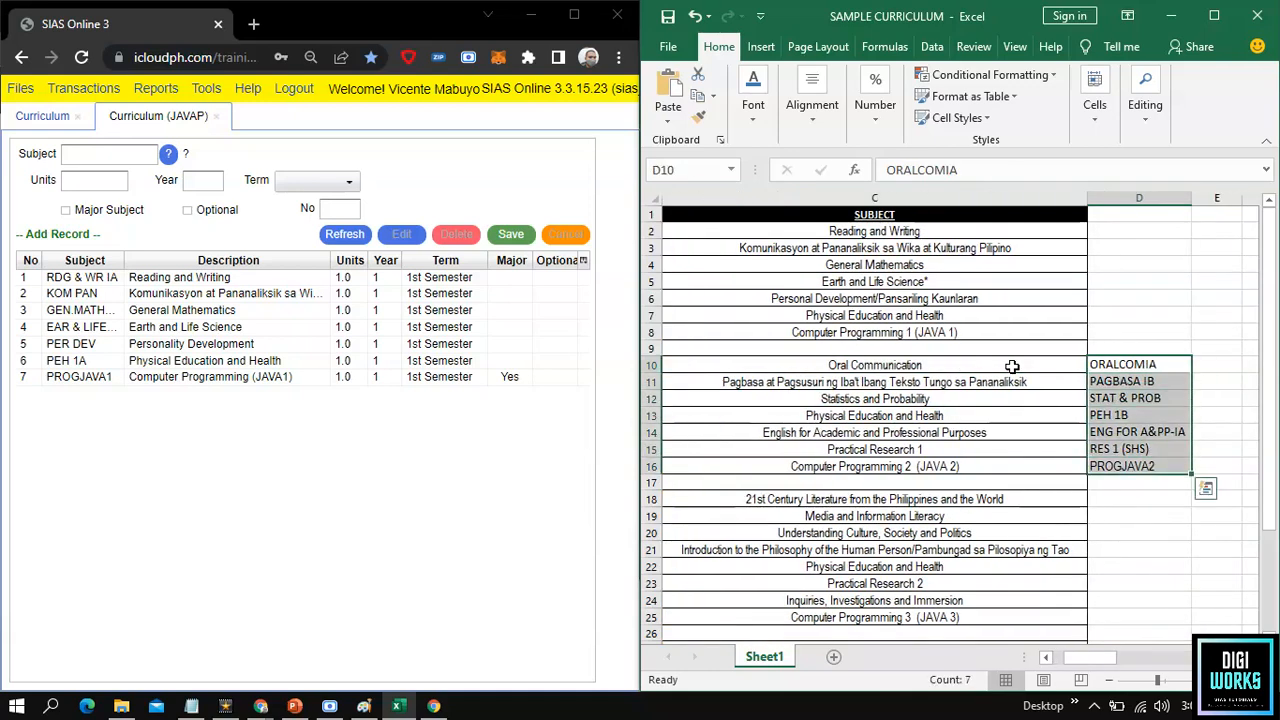
key(ctrl+q)
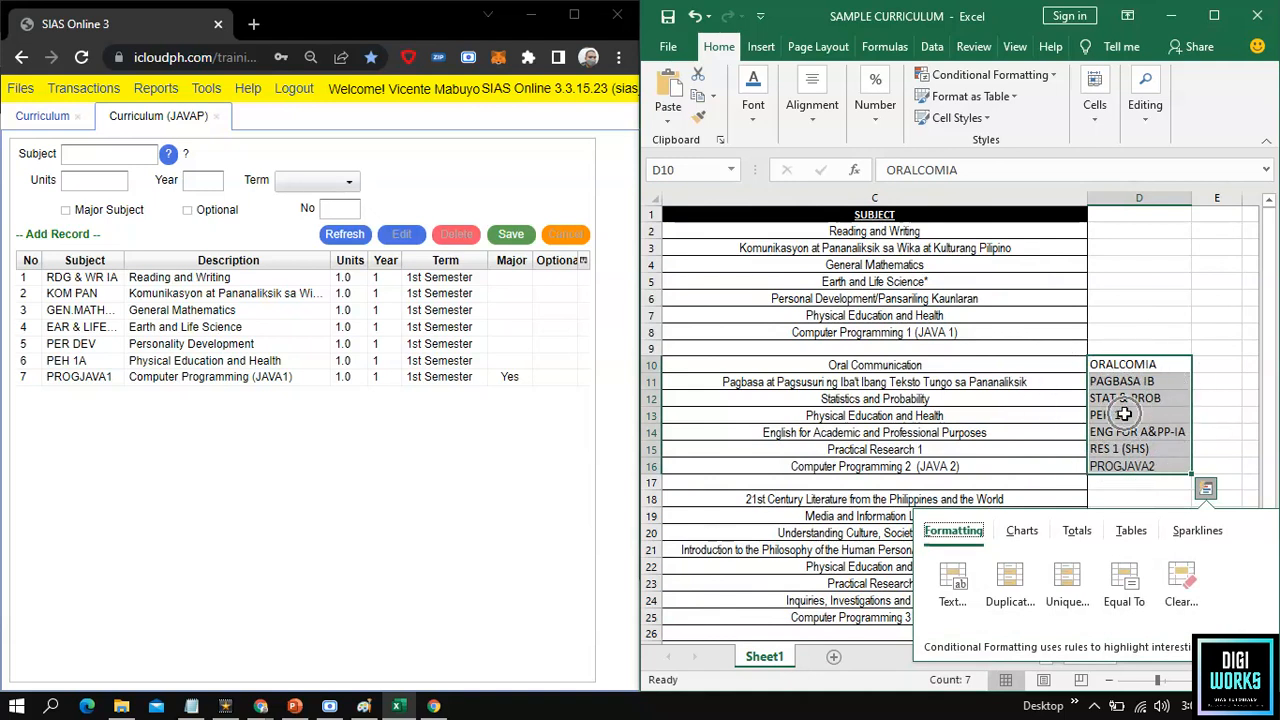
click(1008, 381)
click(1007, 366)
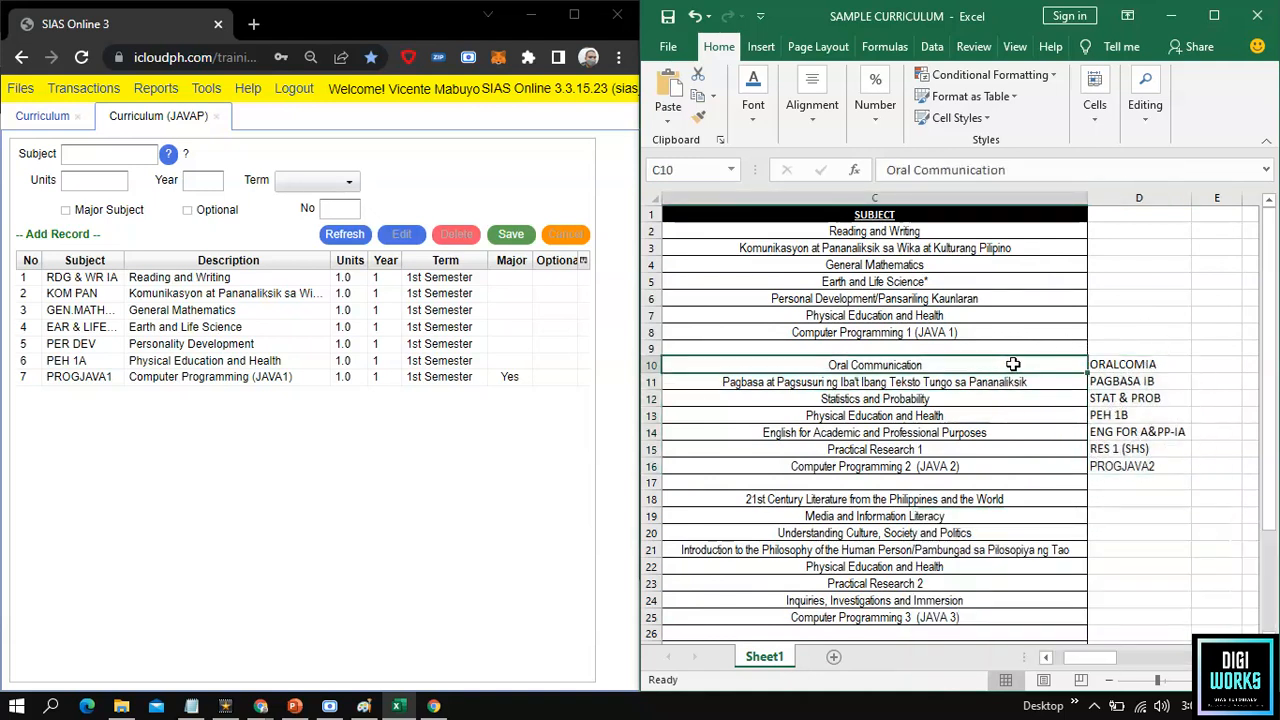
Copy the Oral Communication code ORALCOMIA from D10 of the workbook into the new curriculum entry's subject.
click(1142, 366)
drag(976, 170, 868, 170)
key(ctrl+c)
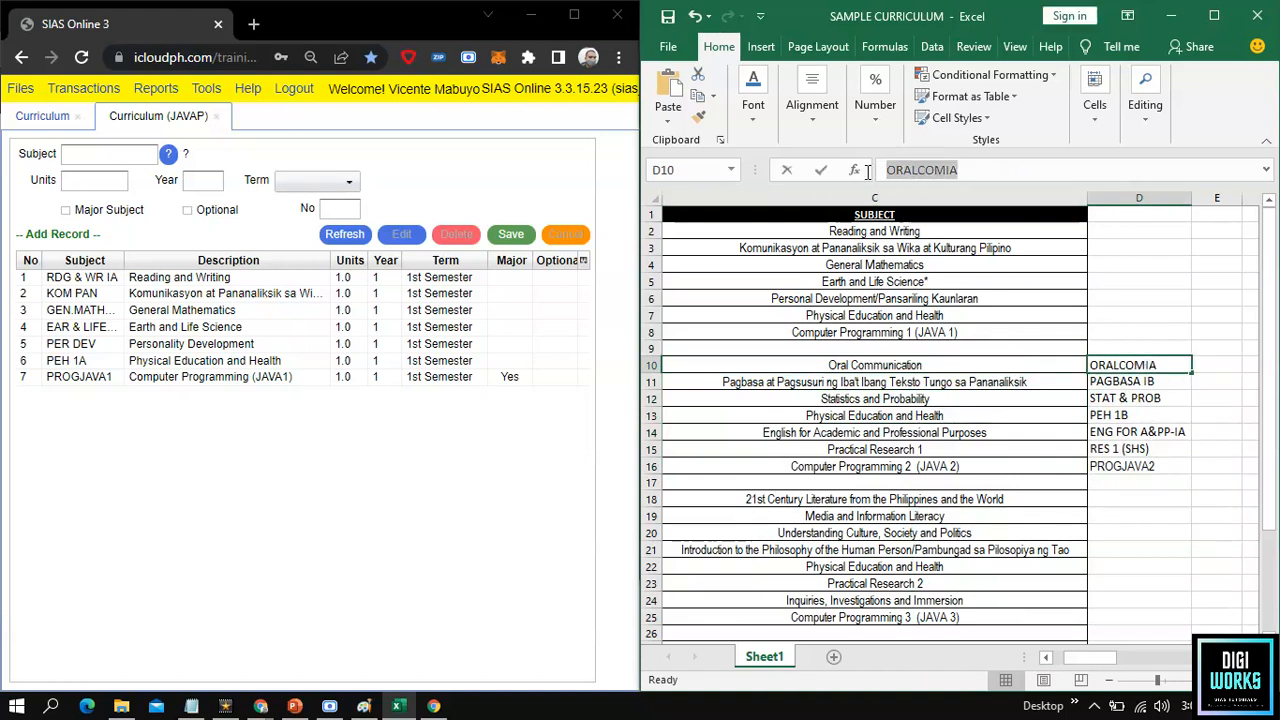
click(142, 158)
key(ctrl+v)
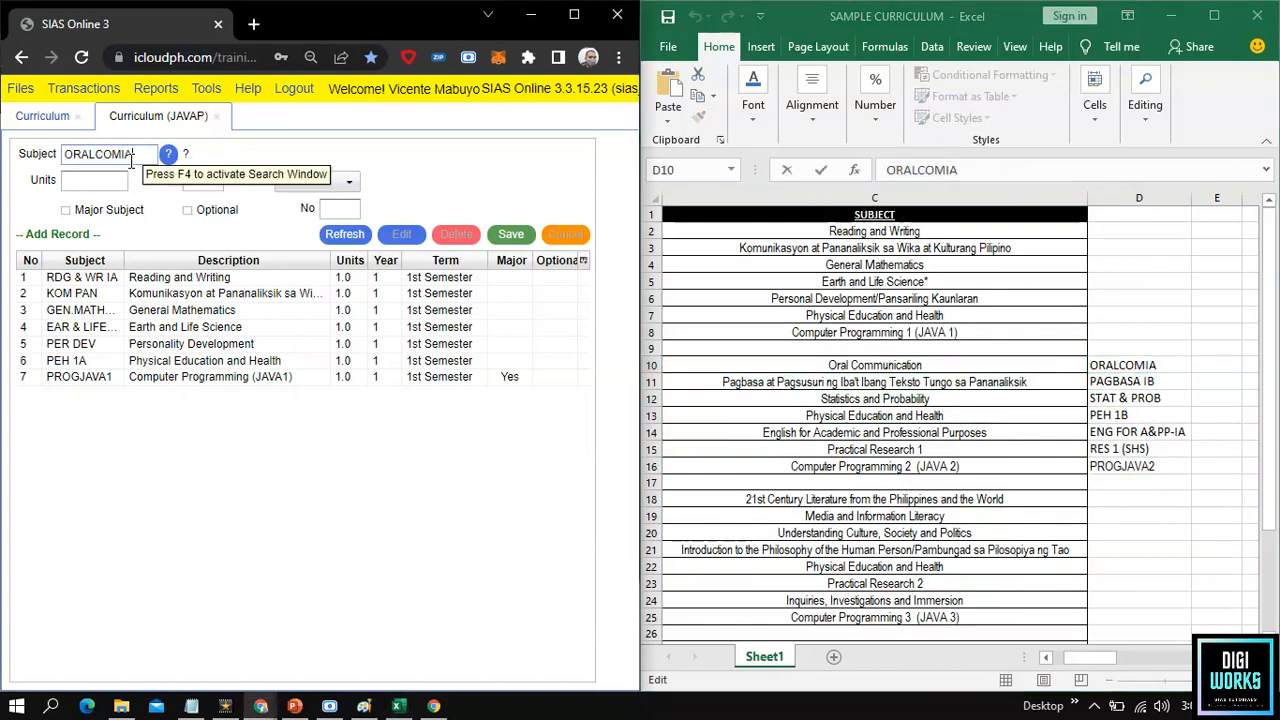
key(Tab)
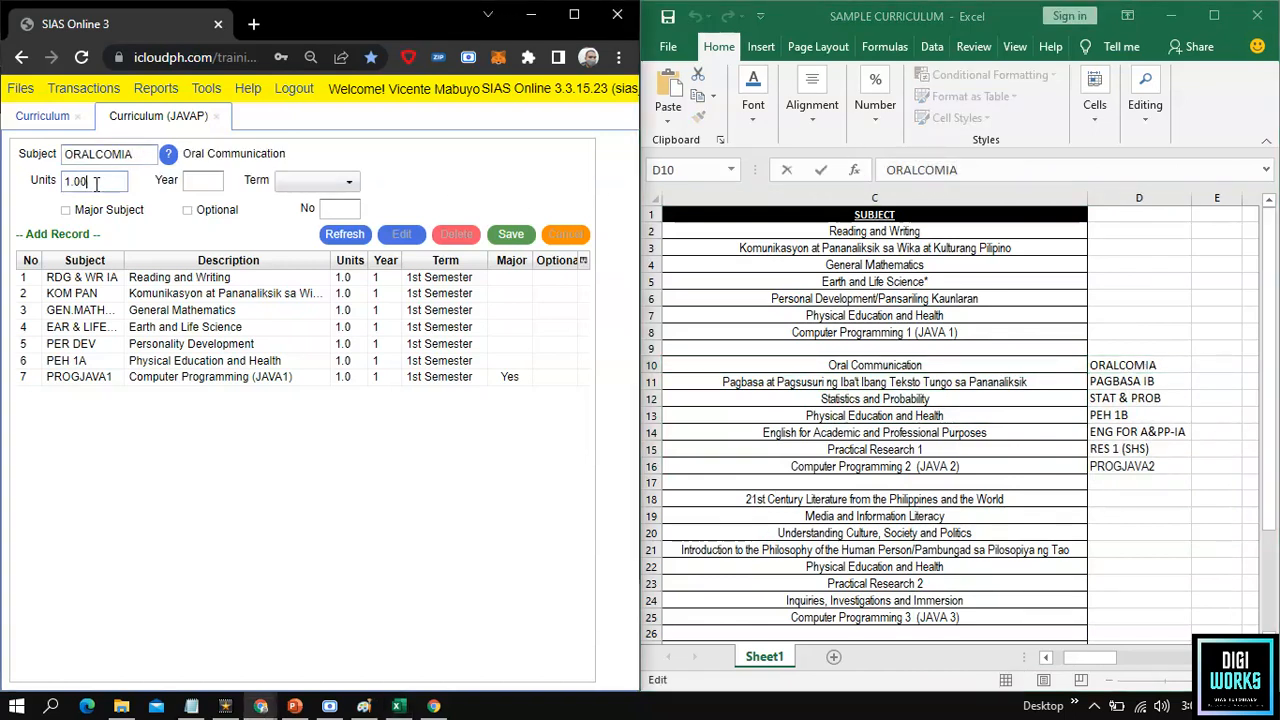
Set the Oral Communication entry to year 1, 2nd Semester, number 1, and save it to the curriculum.
click(205, 179)
text(1)
click(300, 181)
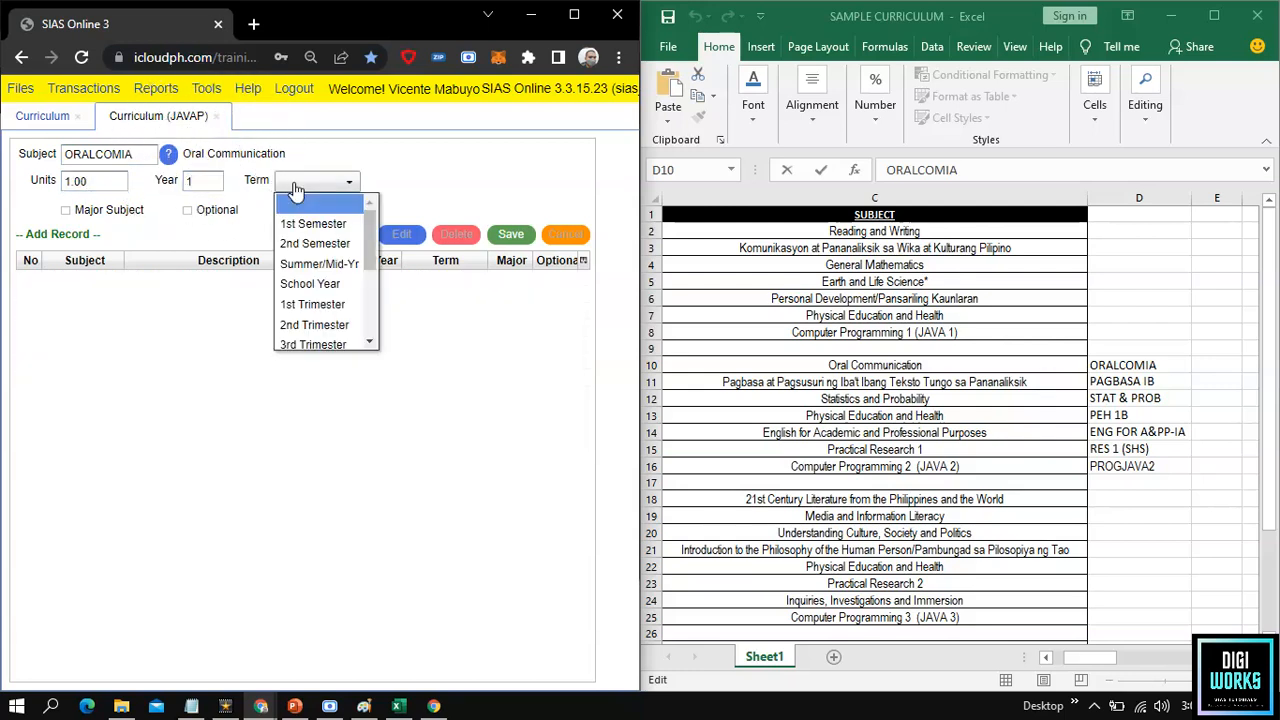
click(316, 245)
click(338, 208)
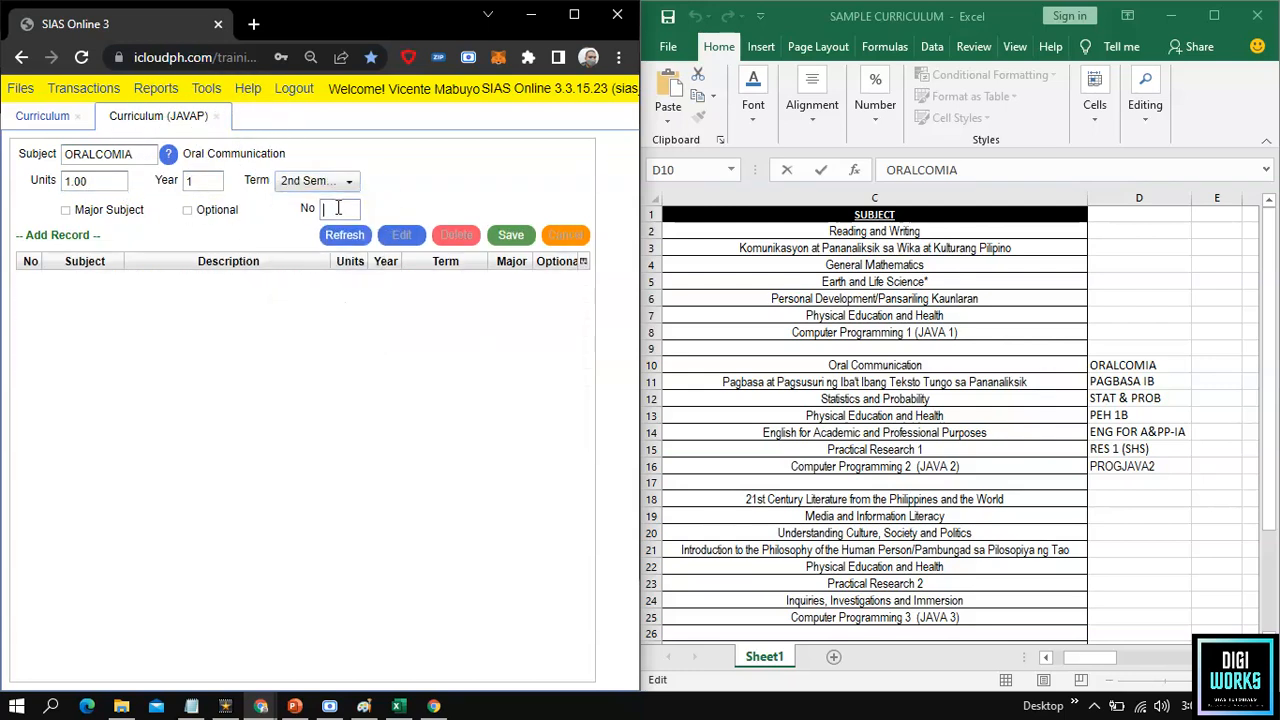
click(502, 235)
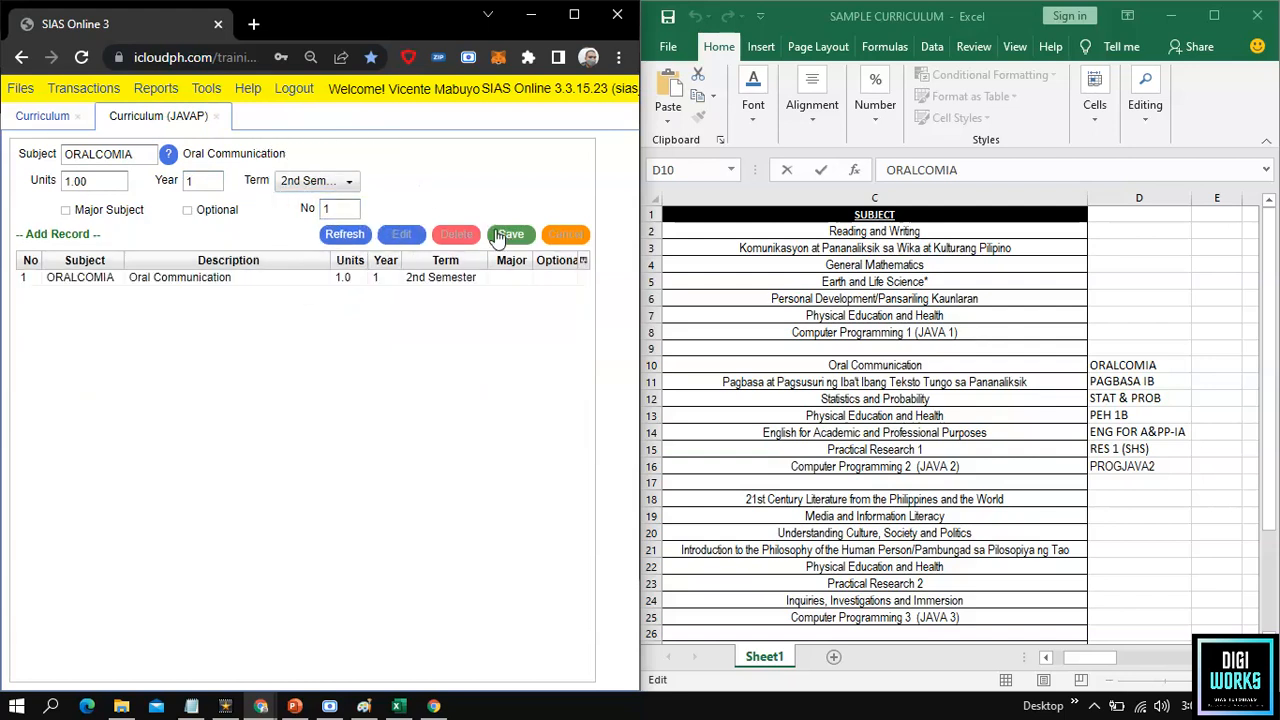
Copy the code PAGBASA IB from D11 of the workbook into the curriculum entry's subject, replacing the Oral Communication code.
click(1157, 388)
click(1128, 381)
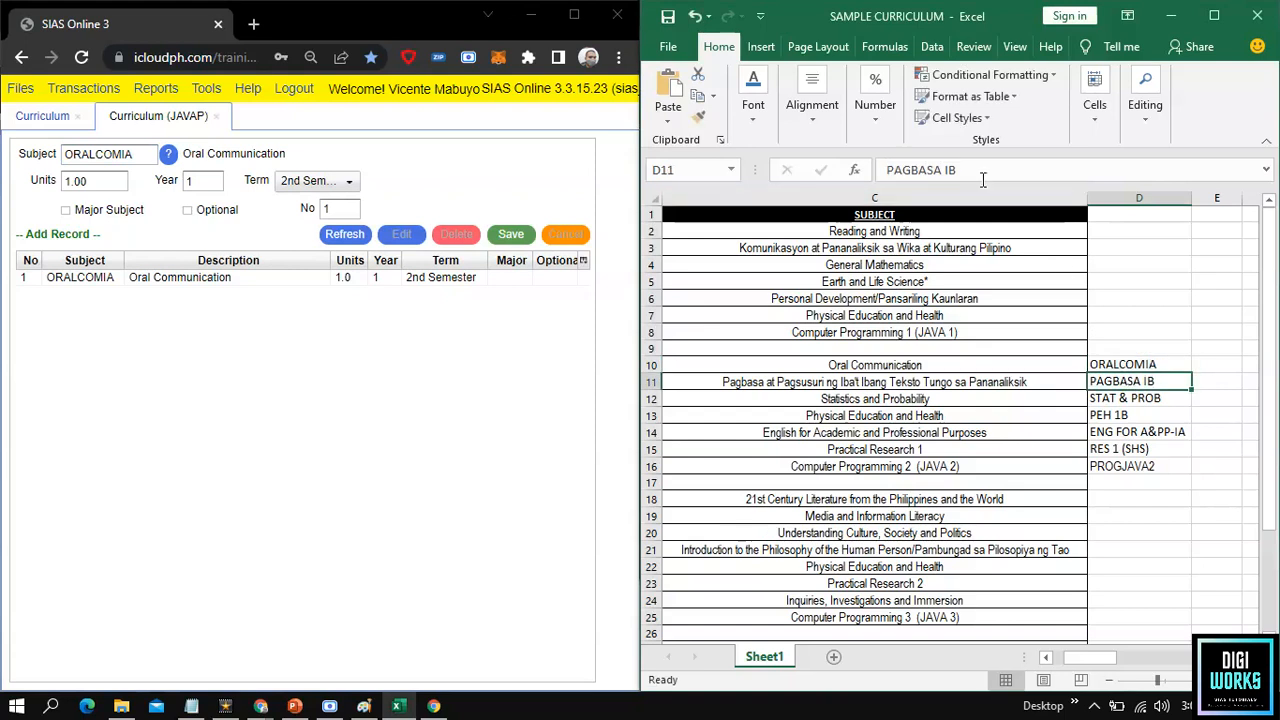
click(110, 153)
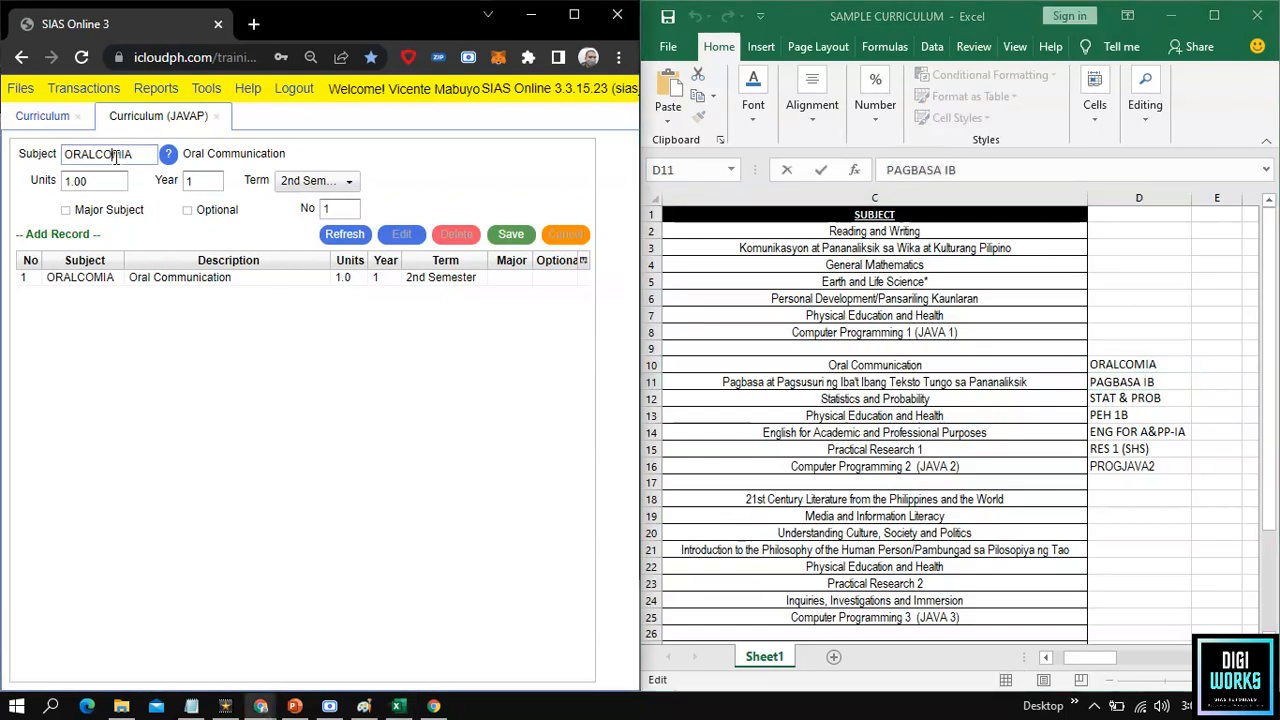
key(ctrl+a)
text(PAGBASA IB)
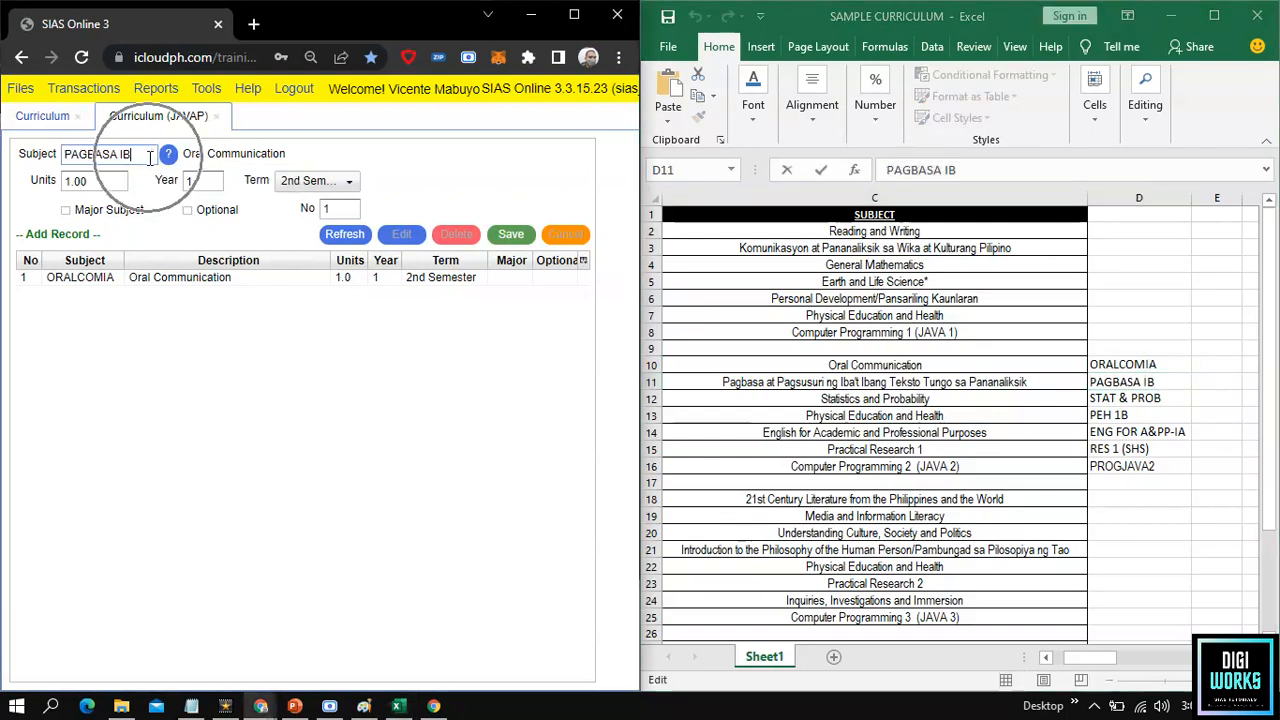
key(Tab)
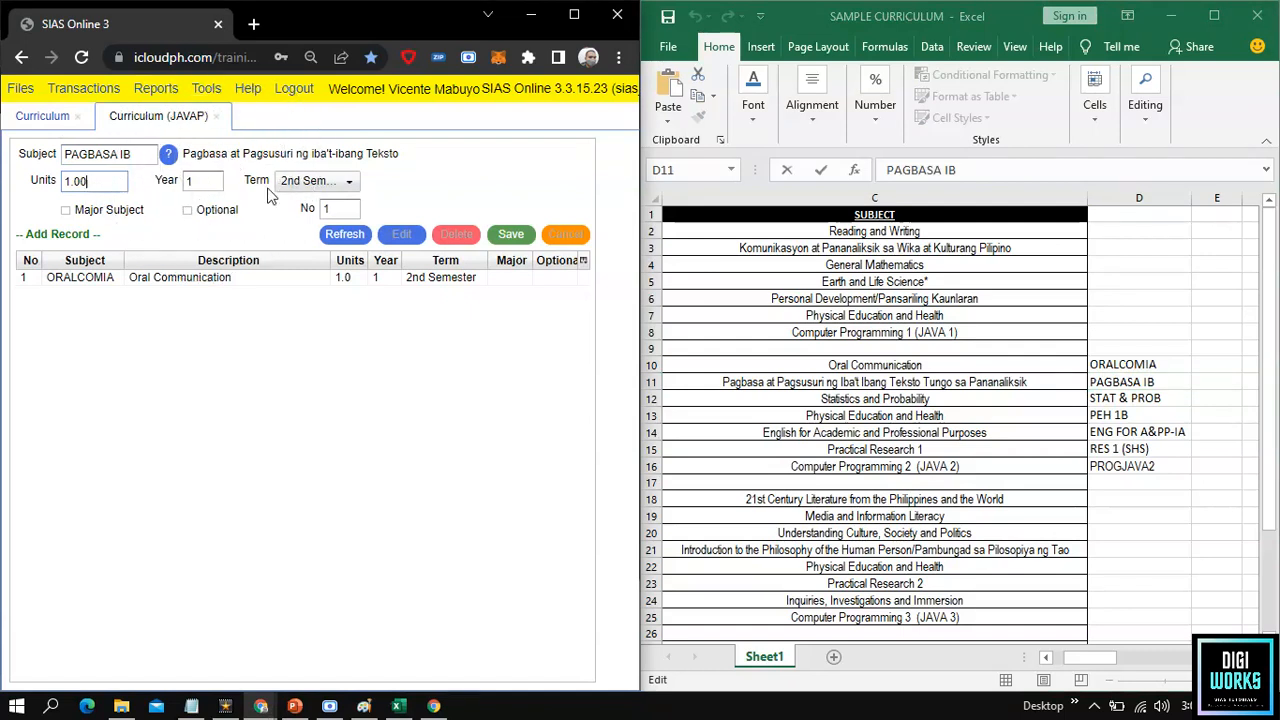
Set the PAGBASA IB entry's number to 2 and save it to the curriculum.
click(331, 208)
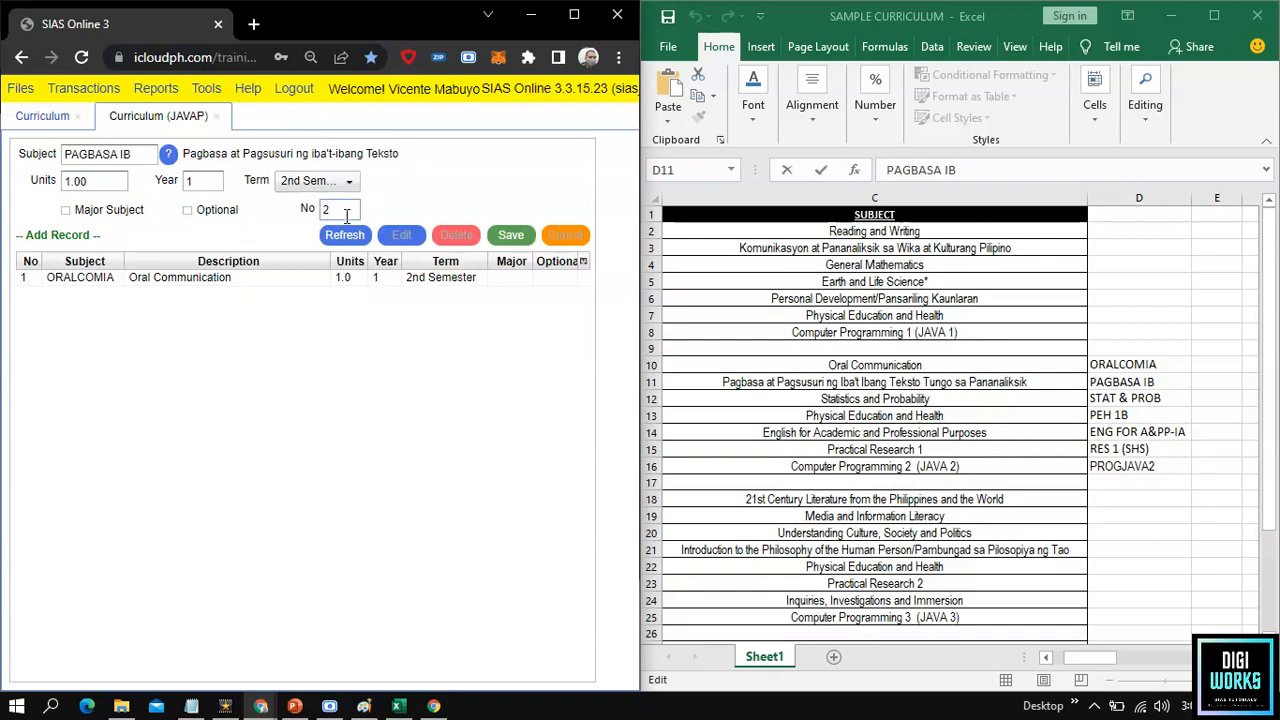
key(BackSpace)
text(2)
click(501, 244)
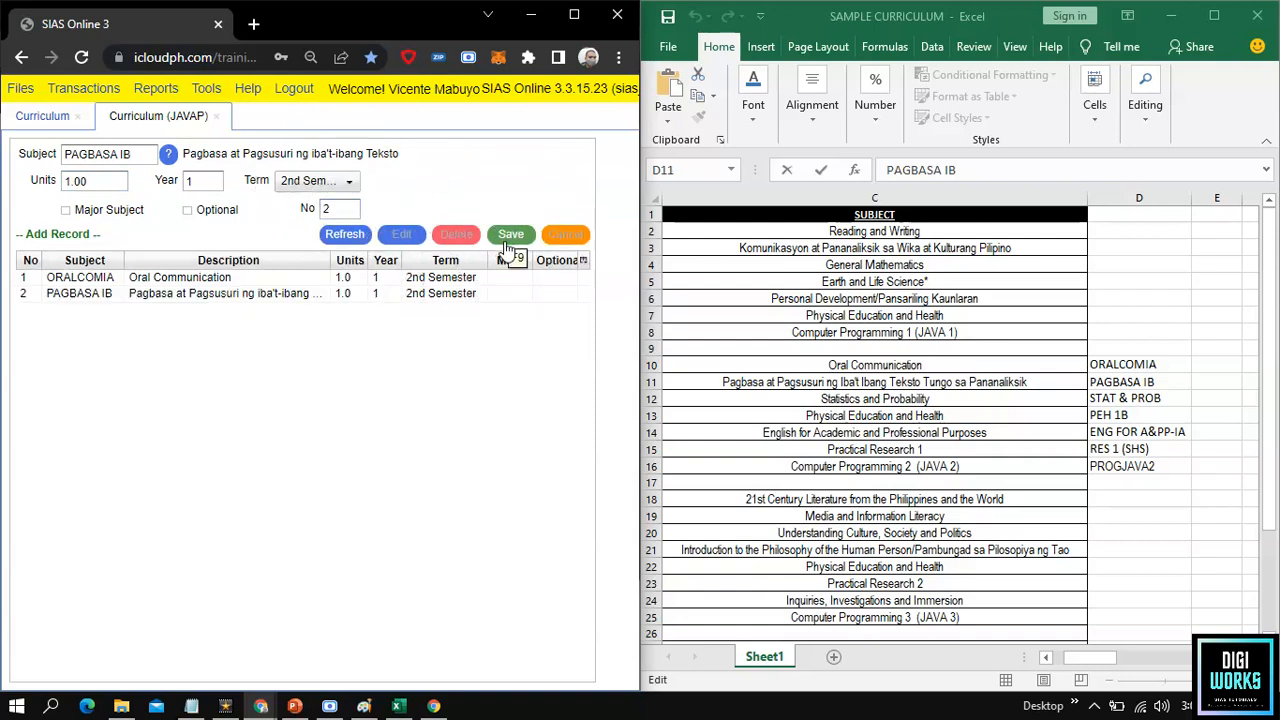
Copy the Statistics and Probability code STAT & PROB from D12 of the workbook into the curriculum entry's subject.
click(1150, 399)
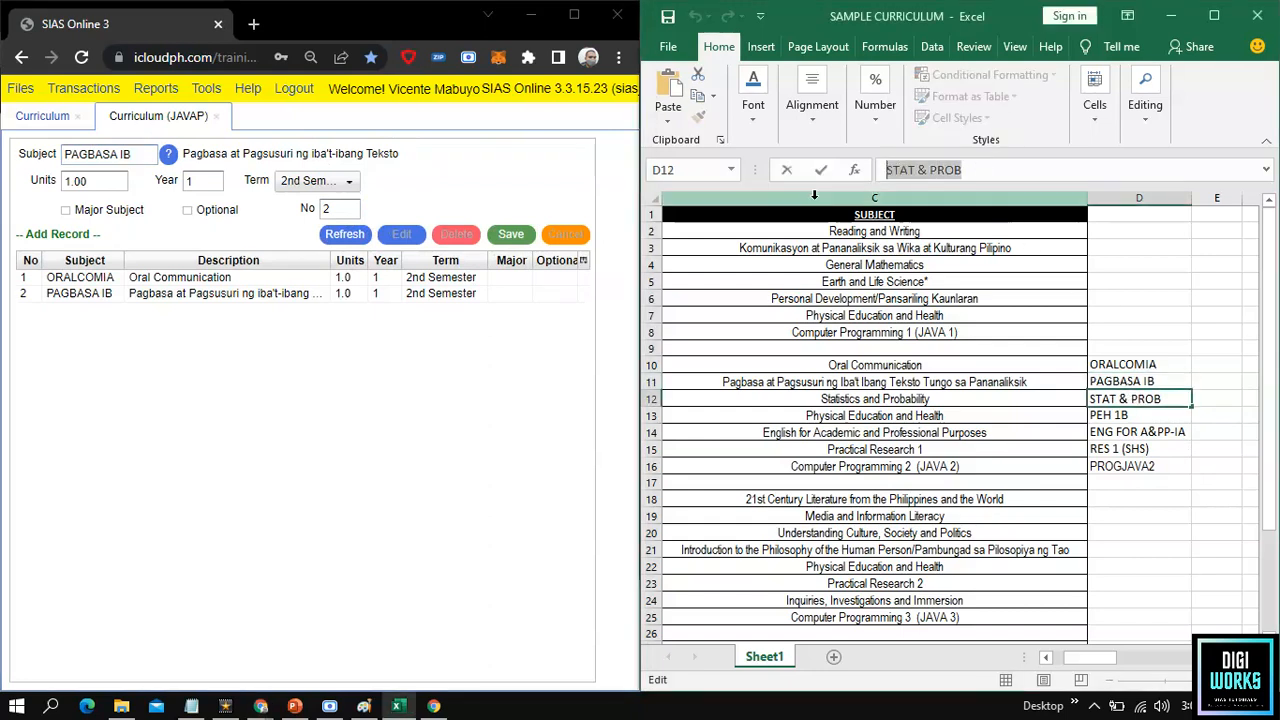
triple_click(73, 152)
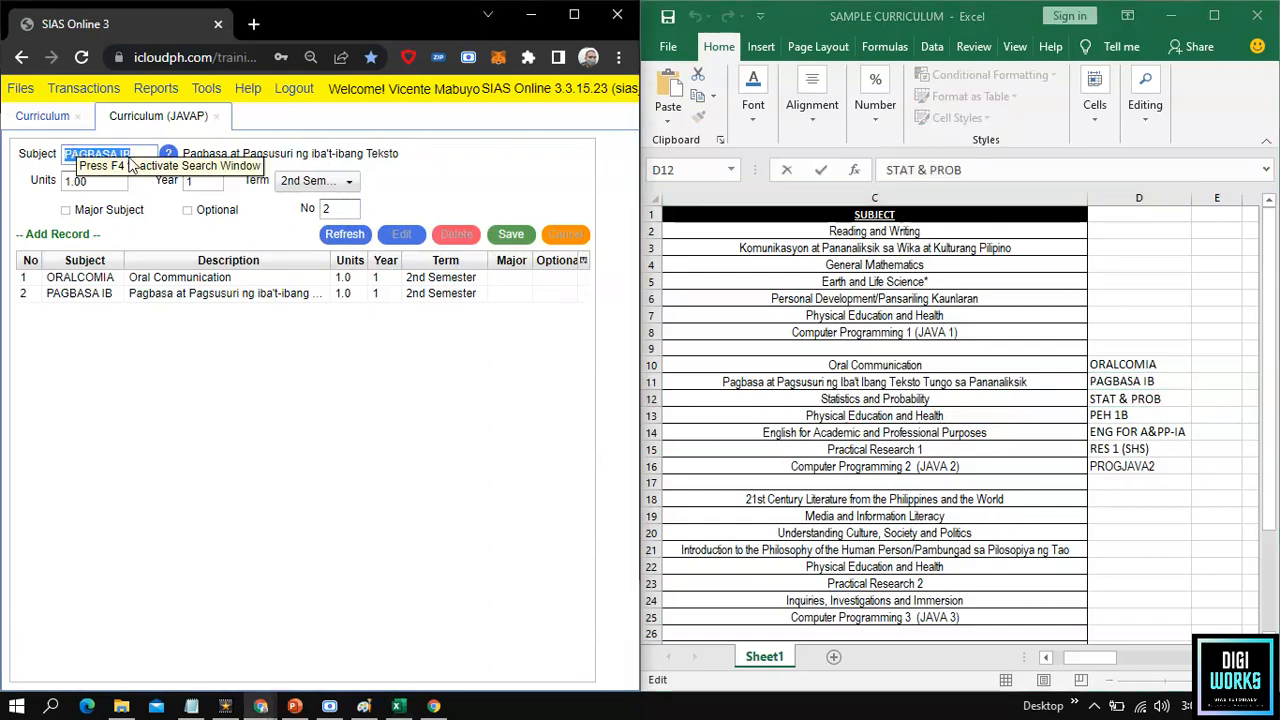
text(STAT & PROB)
key(Tab)
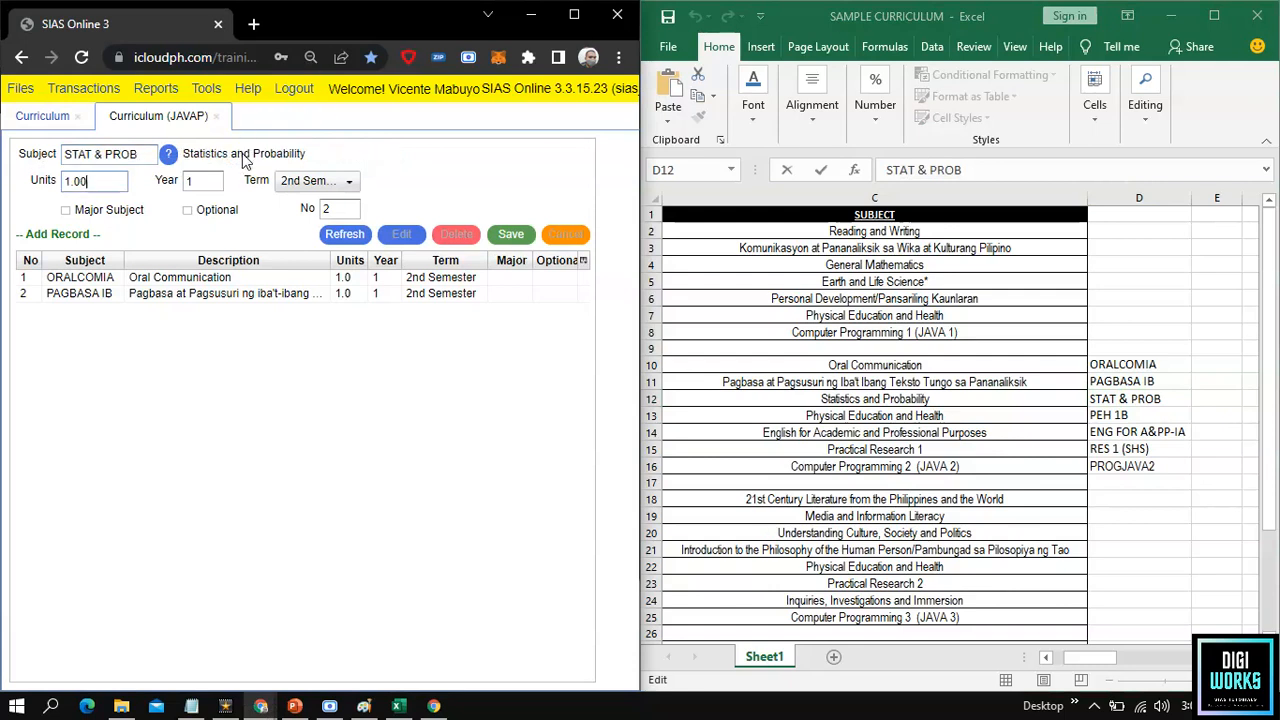
Set the Statistics and Probability entry's number to 3 and save it to the curriculum.
key(ctrl)
key(ctrl)
key(Tab)
key(Tab)
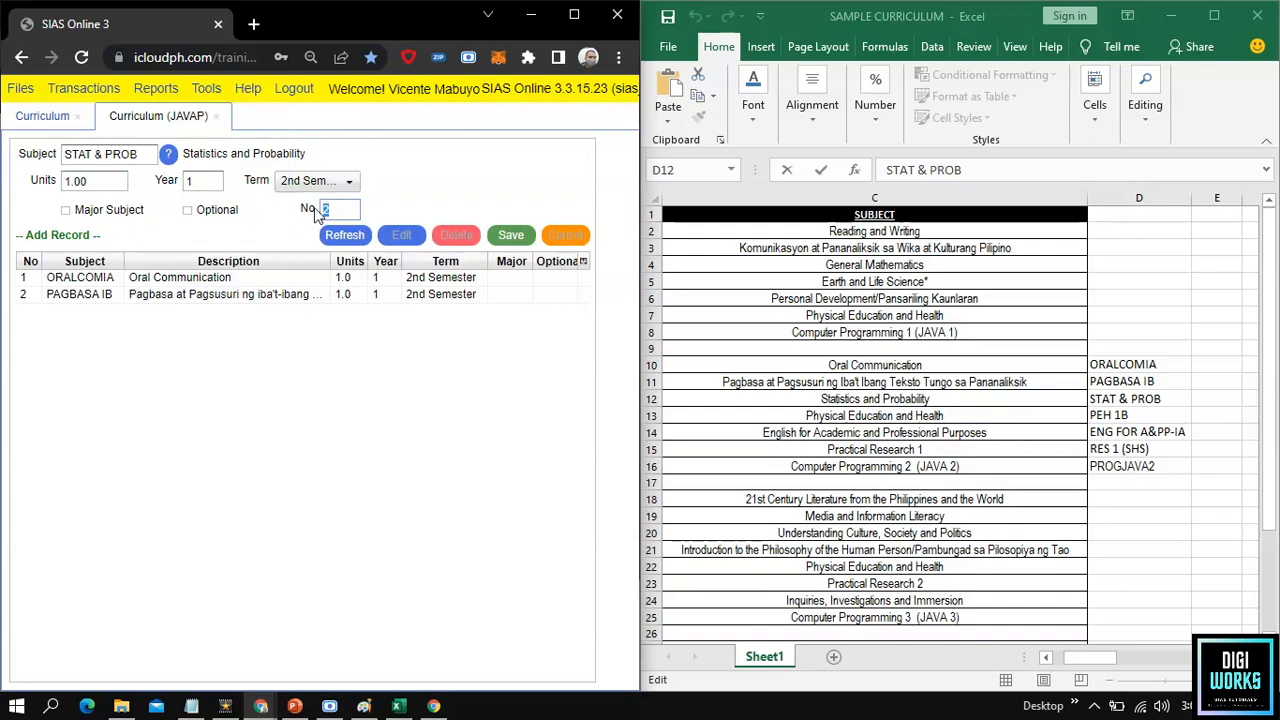
text(3)
click(510, 236)
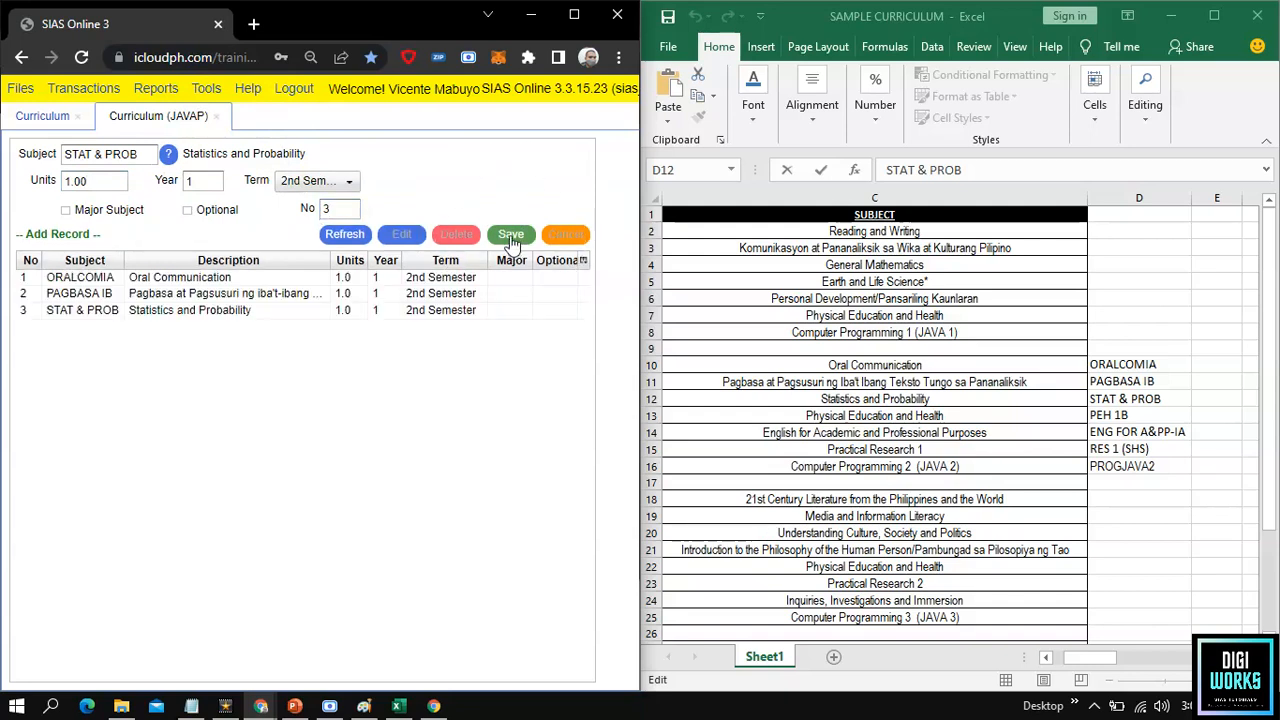
Copy the Physical Education and Health code PEH 1B from D13 of the workbook.
click(1137, 418)
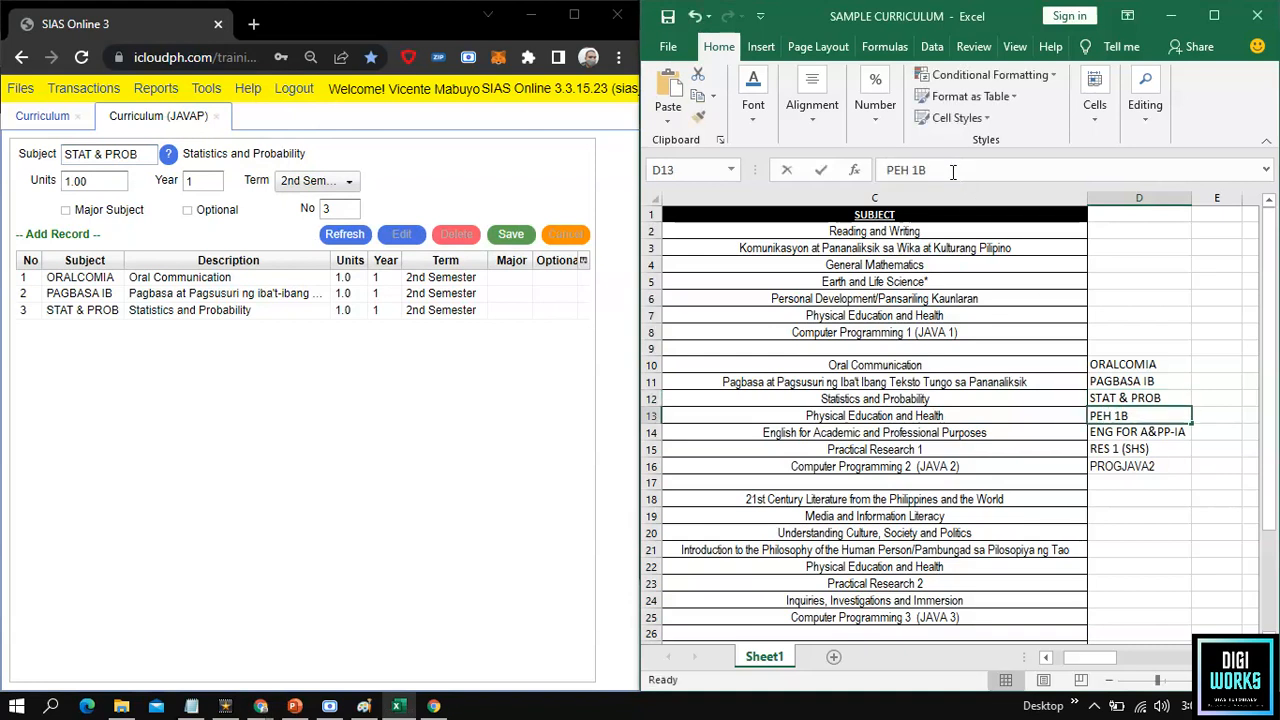
drag(953, 172, 883, 170)
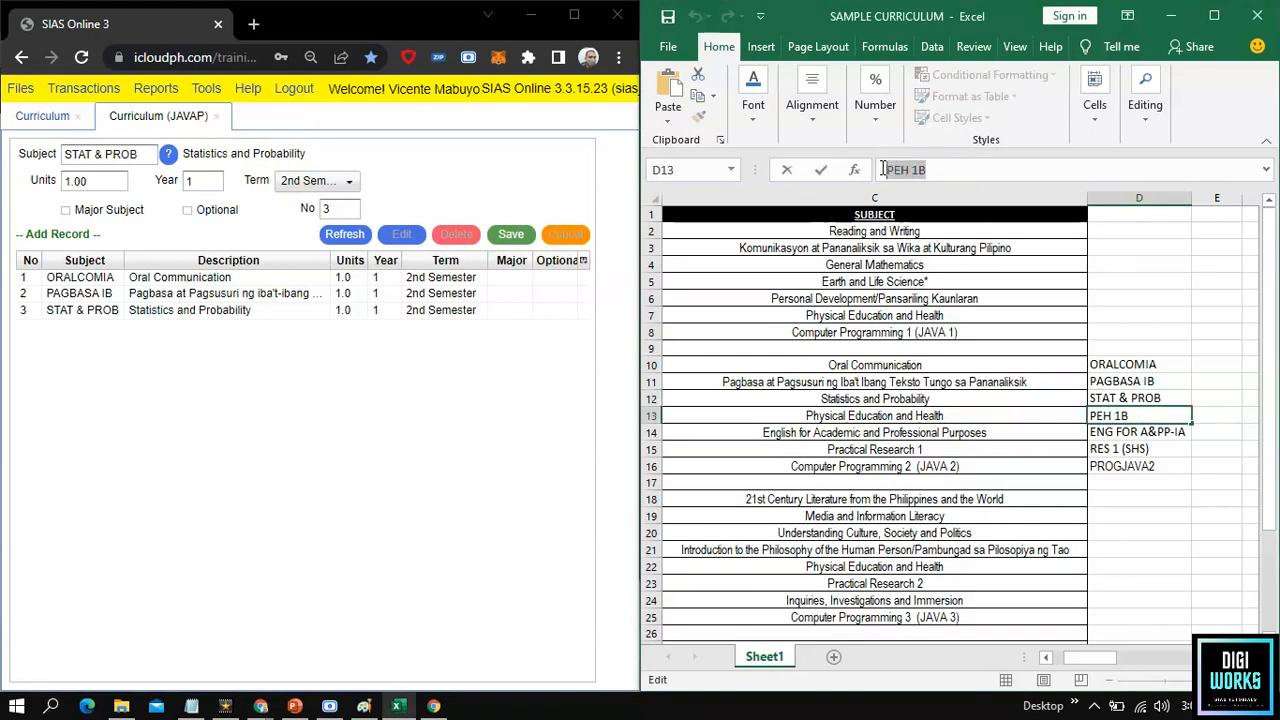